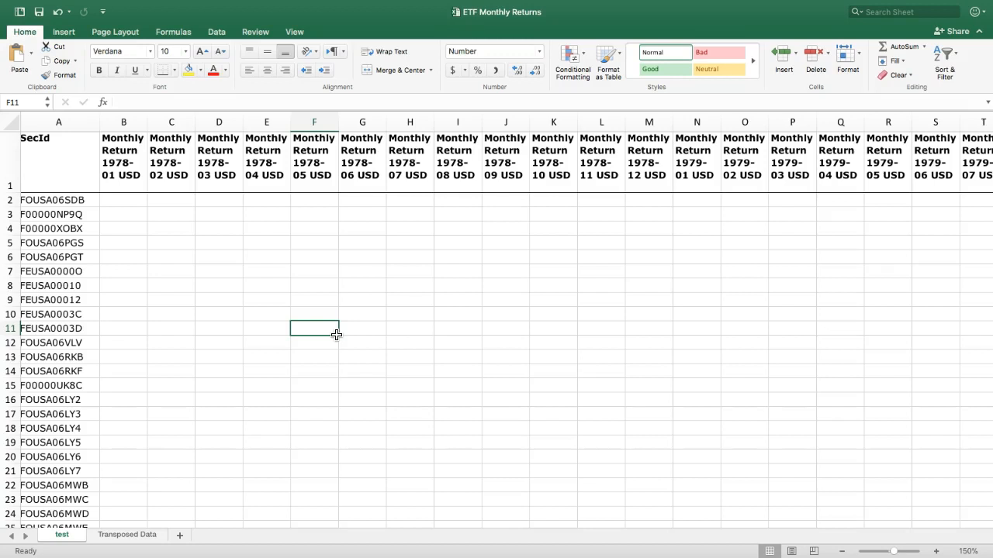
Step: Examine the SecId column and the monthly return headers across row 1 of the test sheet
{"action": "scroll", "coordinate": [303, 301], "scroll_direction": "right", "scroll_amount": 1}
{"action": "scroll", "coordinate": [302, 301], "scroll_direction": "left", "scroll_amount": 1}
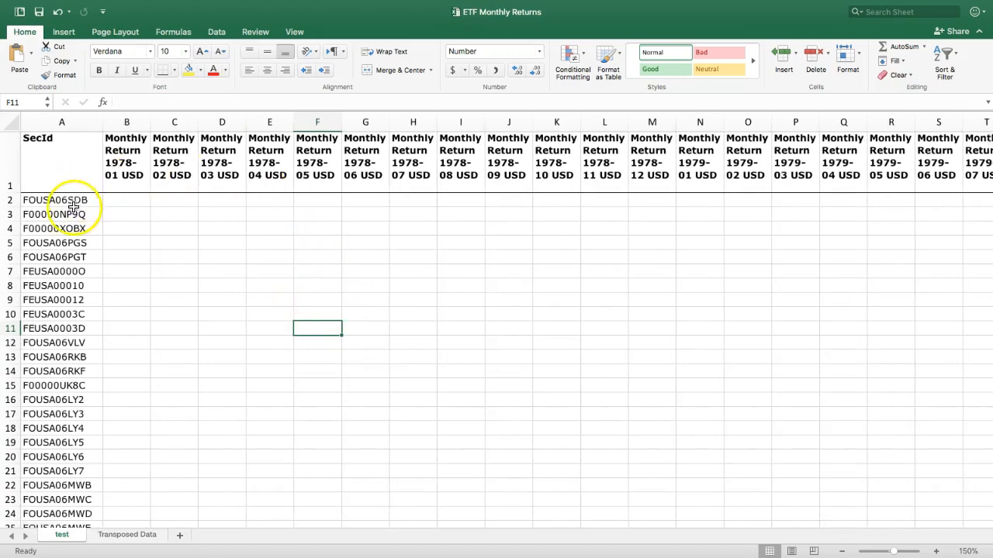
{"action": "left_click", "coordinate": [55, 142]}
{"action": "key", "text": "super+shift+Down"}
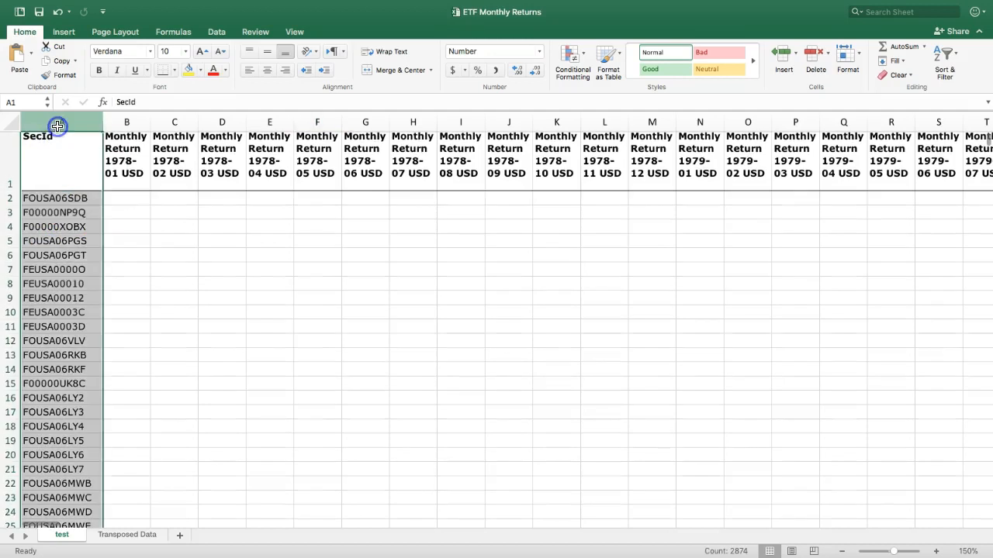
{"action": "left_click", "coordinate": [226, 246]}
{"action": "left_click", "coordinate": [10, 159]}
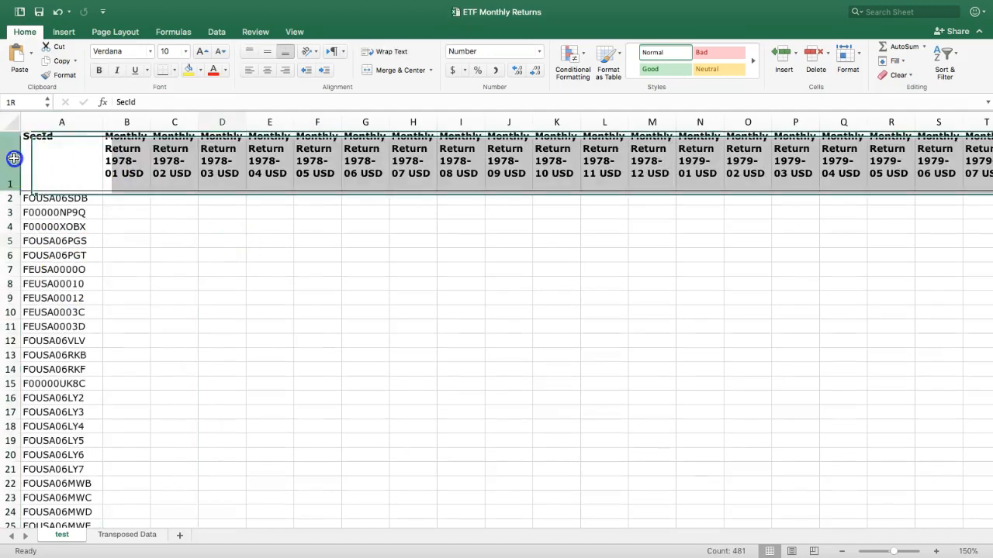
{"action": "scroll", "coordinate": [482, 180], "scroll_direction": "right", "scroll_amount": 2}
{"action": "scroll", "coordinate": [482, 180], "scroll_direction": "right", "scroll_amount": 8}
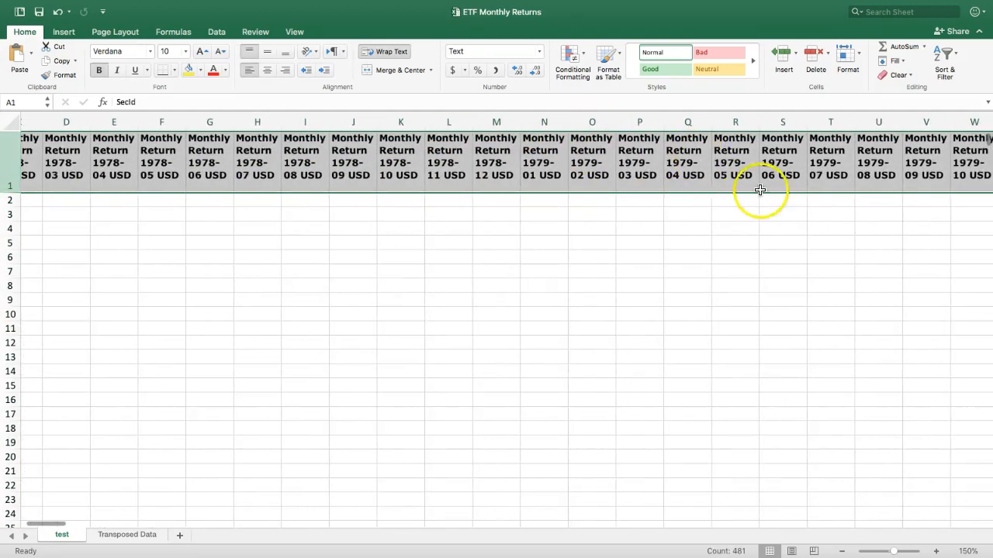
Step: Find a security with early monthly returns far down the test sheet and select its SecId in A2362
{"action": "scroll", "coordinate": [772, 210], "scroll_direction": "down", "scroll_amount": 20}
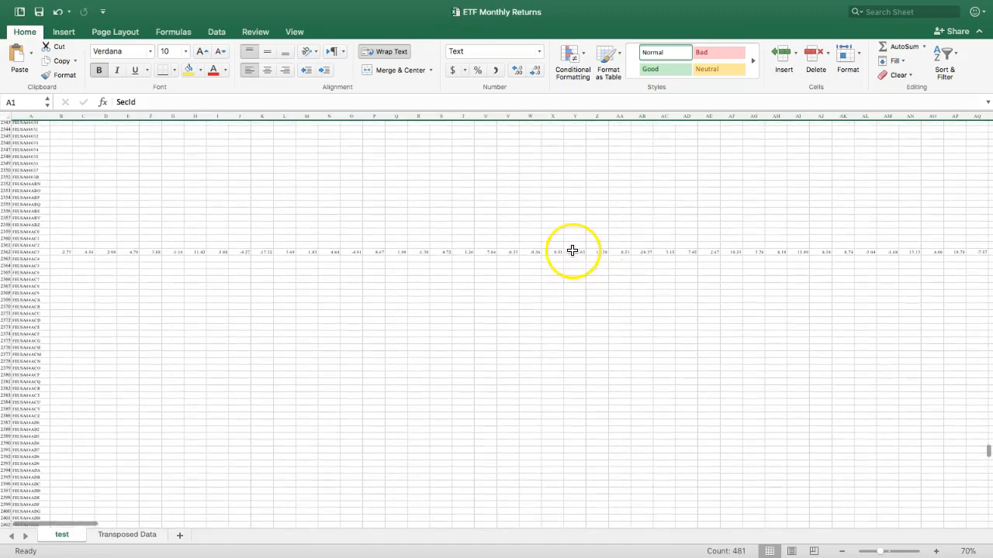
{"action": "left_click", "coordinate": [572, 251]}
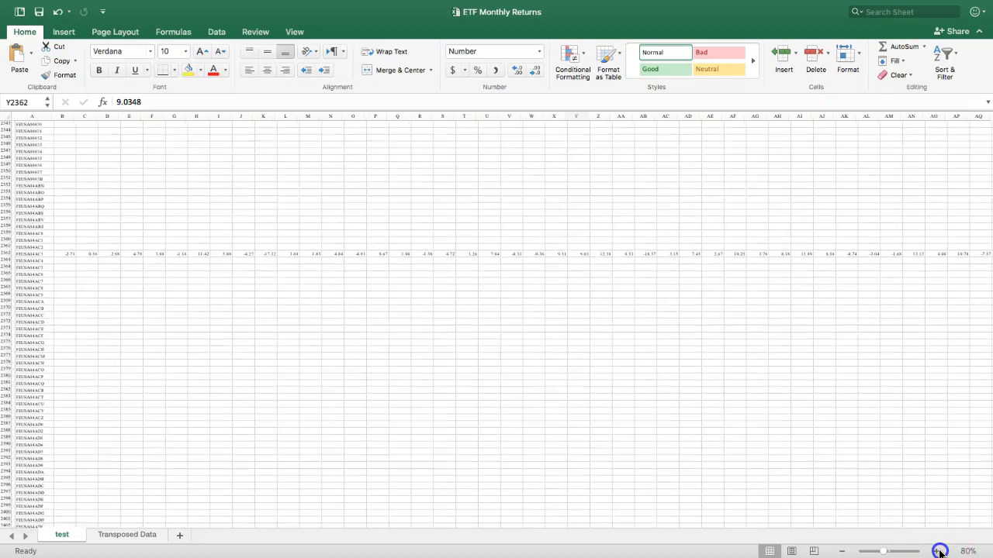
{"action": "left_click", "coordinate": [937, 552]}
{"action": "scroll", "coordinate": [838, 455], "scroll_direction": "down", "scroll_amount": 4}
{"action": "scroll", "coordinate": [219, 480], "scroll_direction": "left", "scroll_amount": 2}
{"action": "scroll", "coordinate": [219, 480], "scroll_direction": "down", "scroll_amount": 1}
{"action": "left_click", "coordinate": [62, 348]}
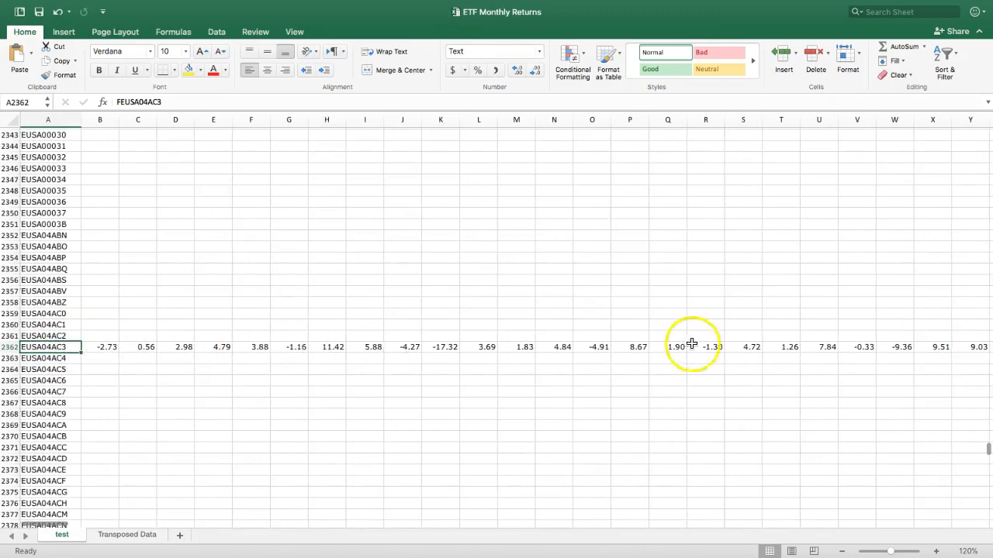
Step: Go back to row 1 of the test sheet and inspect the SecId, 1978-01 and 1978-02 header cells
{"action": "scroll", "coordinate": [891, 340], "scroll_direction": "up", "scroll_amount": 10}
{"action": "scroll", "coordinate": [891, 340], "scroll_direction": "up", "scroll_amount": 20}
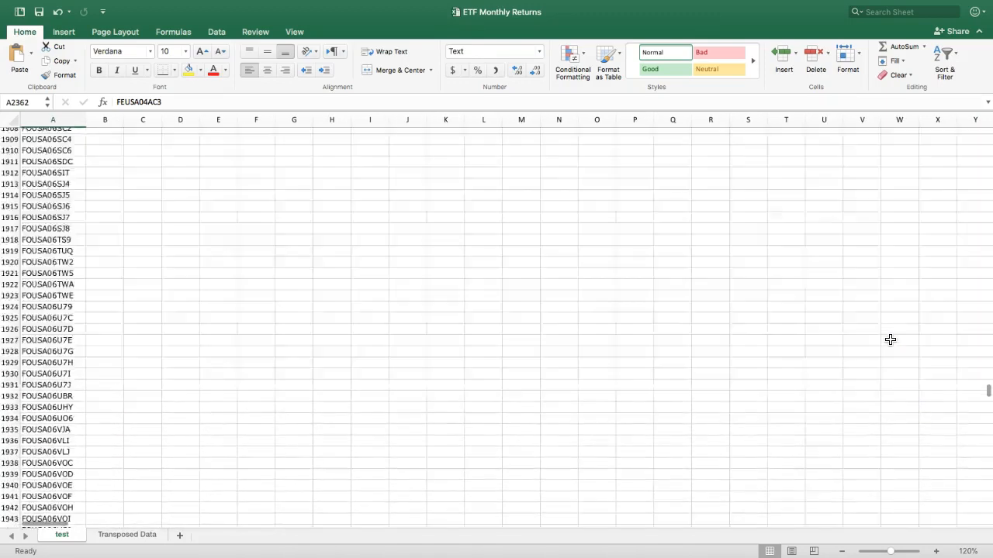
{"action": "left_click", "coordinate": [30, 133]}
{"action": "left_click", "coordinate": [107, 137]}
{"action": "left_click", "coordinate": [129, 140]}
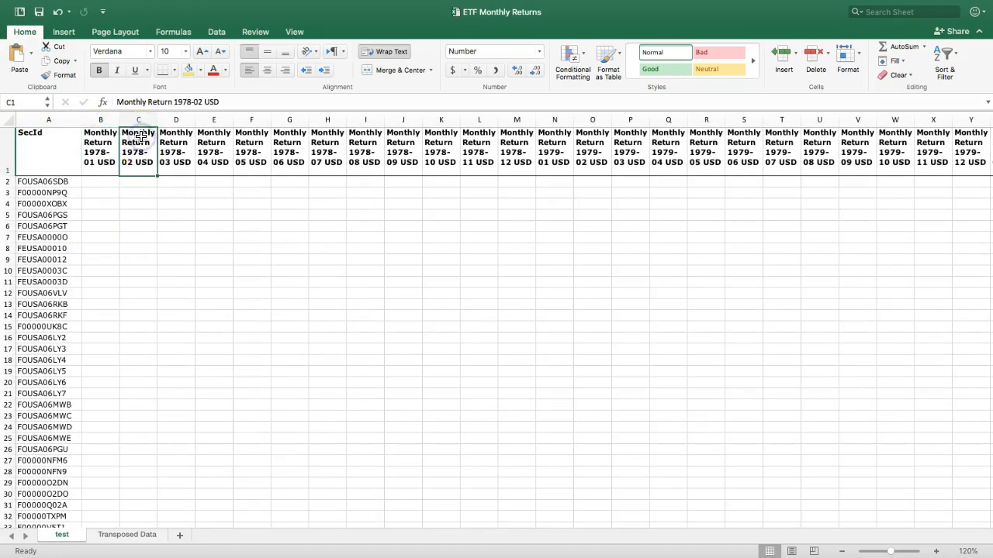
{"action": "left_click", "coordinate": [55, 140]}
{"action": "left_click", "coordinate": [92, 138]}
{"action": "left_click", "coordinate": [129, 141]}
Step: Open the Transposed Data sheet and inspect the security IDs in B1 through E1
{"action": "left_click", "coordinate": [120, 540]}
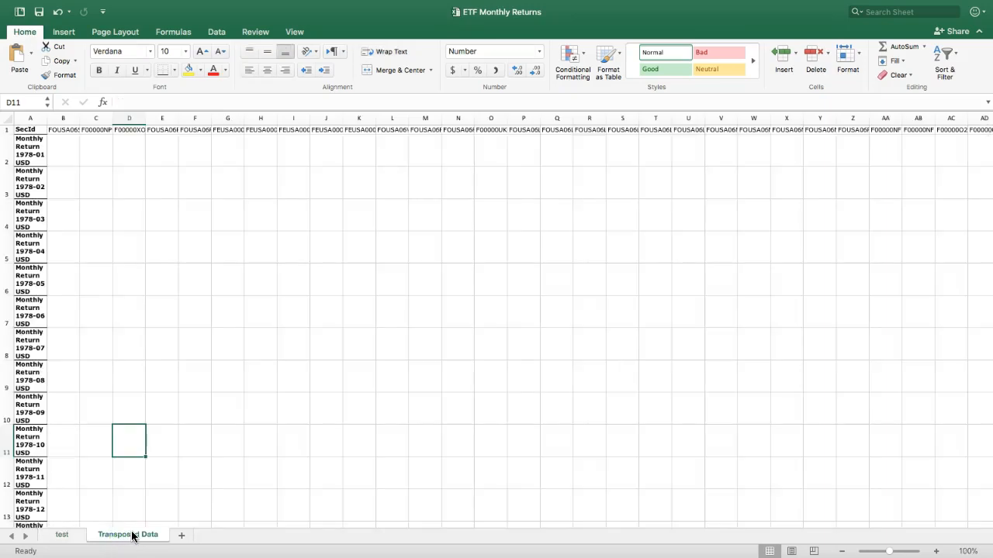
{"action": "left_click", "coordinate": [133, 532]}
{"action": "left_click", "coordinate": [67, 129]}
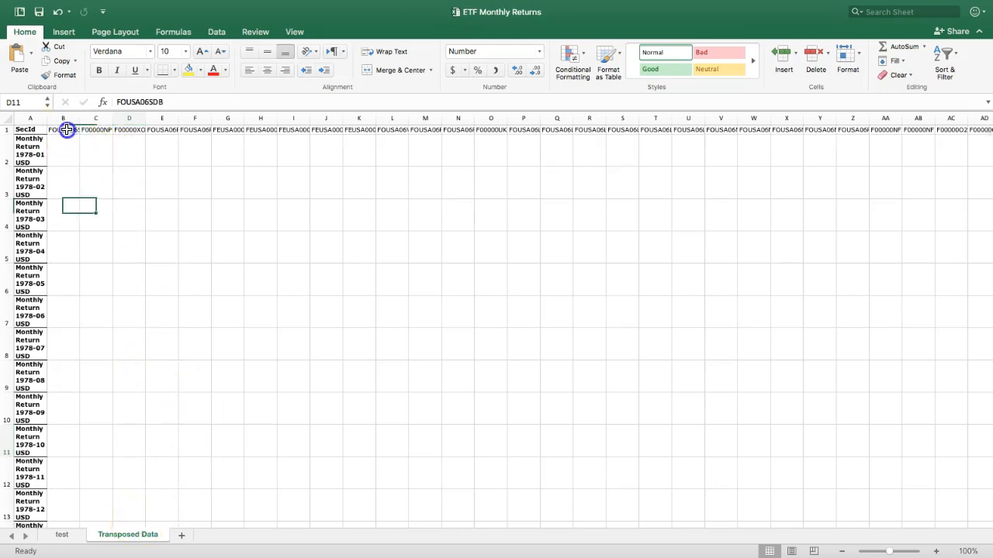
{"action": "left_click", "coordinate": [92, 129]}
{"action": "left_click", "coordinate": [126, 130]}
{"action": "left_click", "coordinate": [155, 130]}
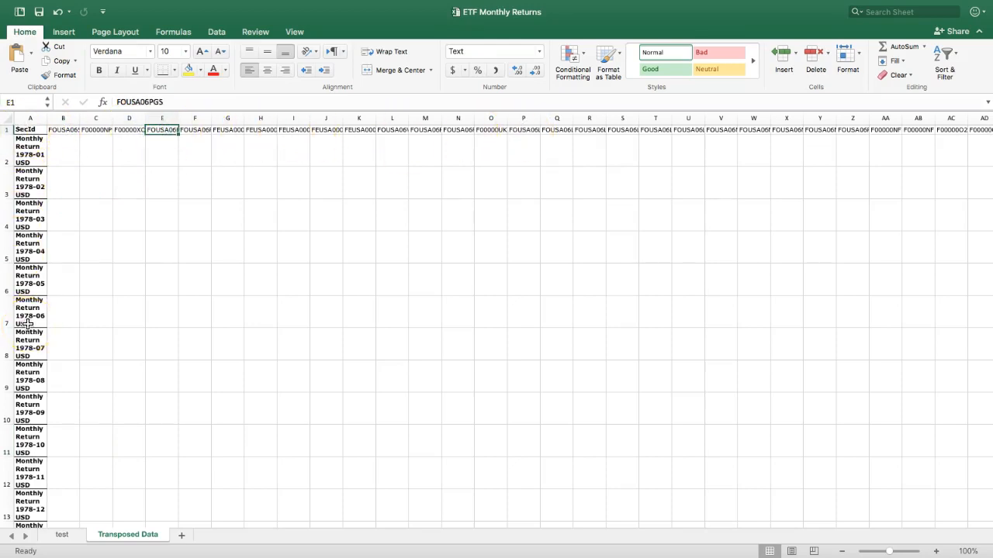
Step: Return to the test sheet and review the monthly return headers from B1 through T1
{"action": "left_click", "coordinate": [62, 535]}
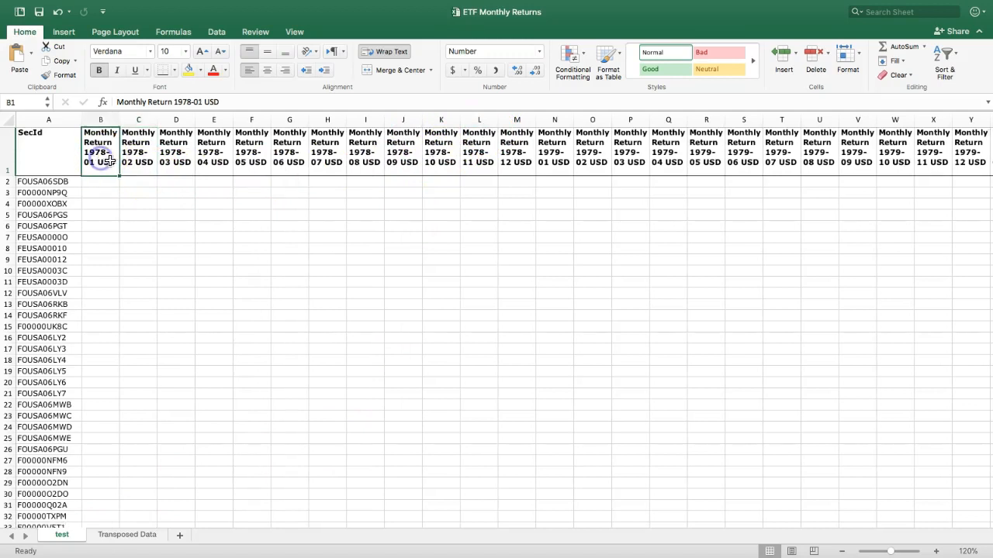
{"action": "left_click", "coordinate": [138, 161]}
{"action": "left_click_drag", "start_coordinate": [117, 159], "coordinate": [782, 138]}
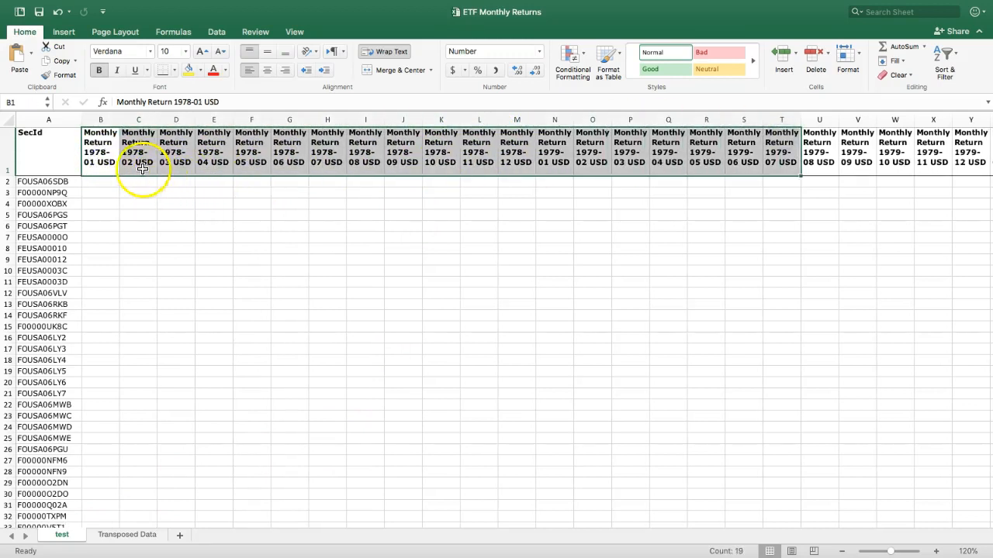
{"action": "left_click", "coordinate": [106, 167]}
{"action": "left_click", "coordinate": [139, 164]}
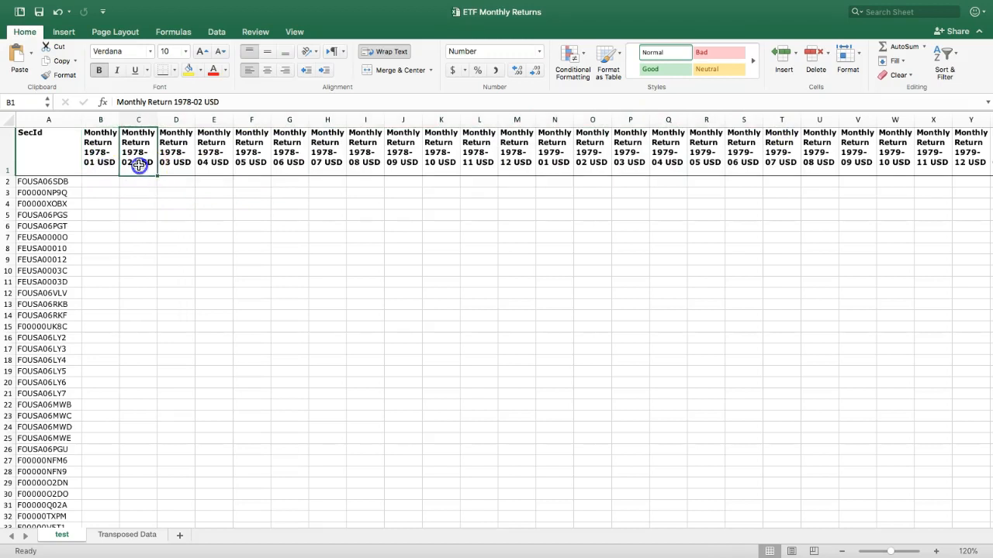
{"action": "left_click", "coordinate": [177, 165]}
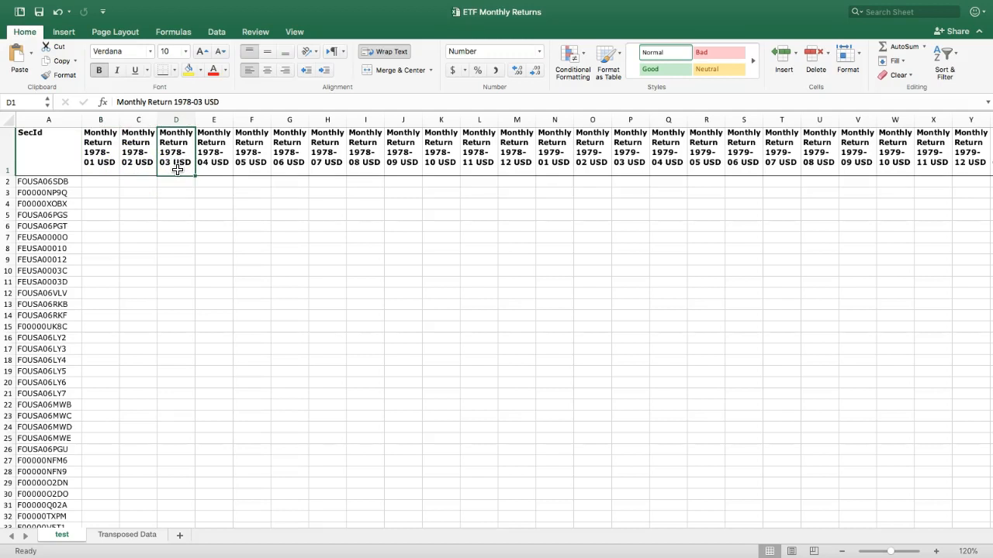
{"action": "left_click", "coordinate": [101, 144]}
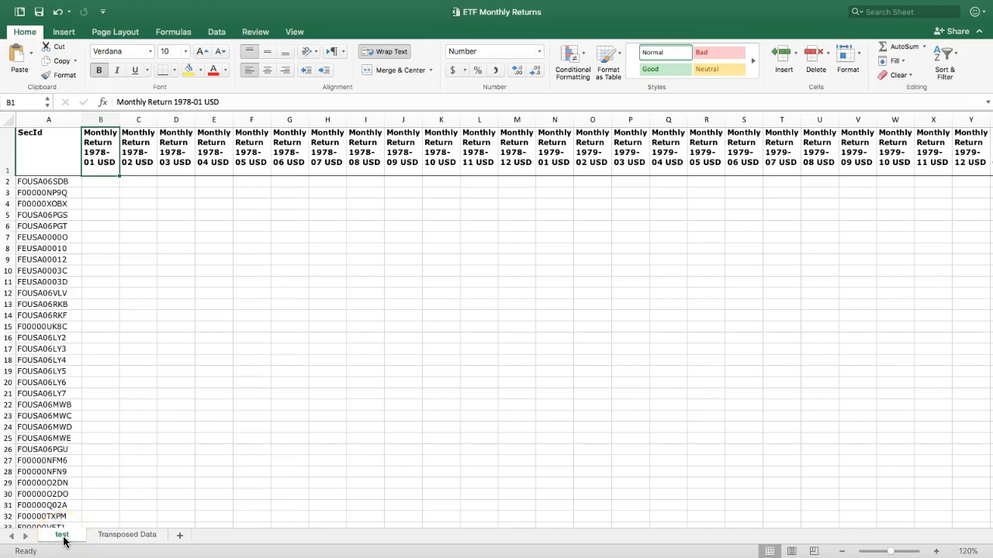
Step: Exit full screen, clear both Excel workbooks out of the way, and switch to ETF and MM Imports.do in Stata
{"action": "left_click", "coordinate": [603, 23]}
{"action": "mouse_move", "coordinate": [27, 3]}
{"action": "left_click", "coordinate": [35, 26]}
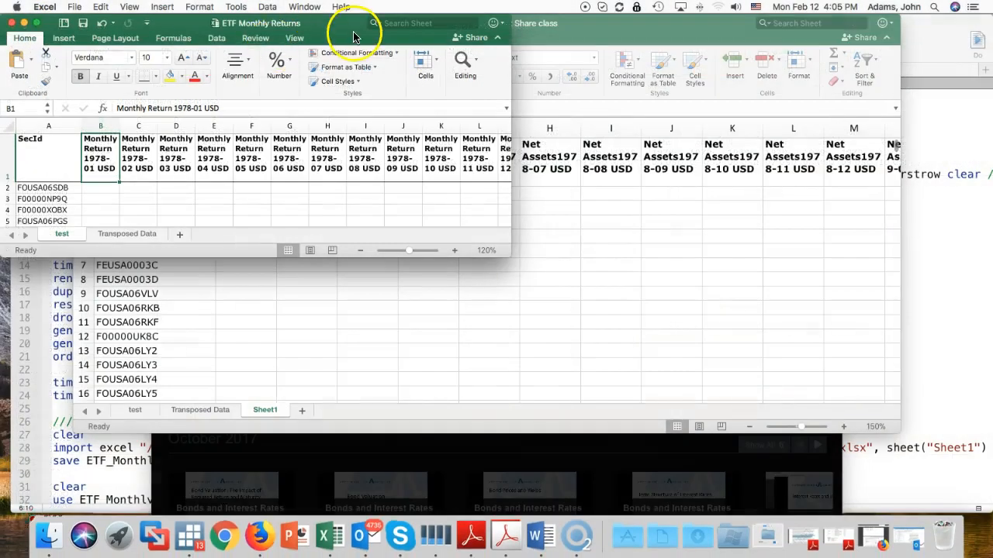
{"action": "key", "text": "super+w"}
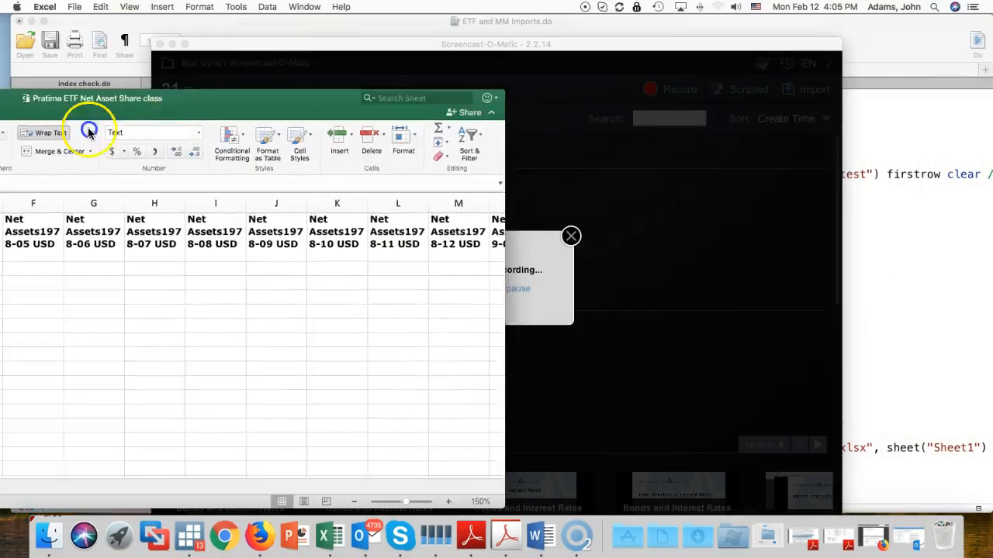
{"action": "left_click_drag", "start_coordinate": [88, 131], "coordinate": [0, 151]}
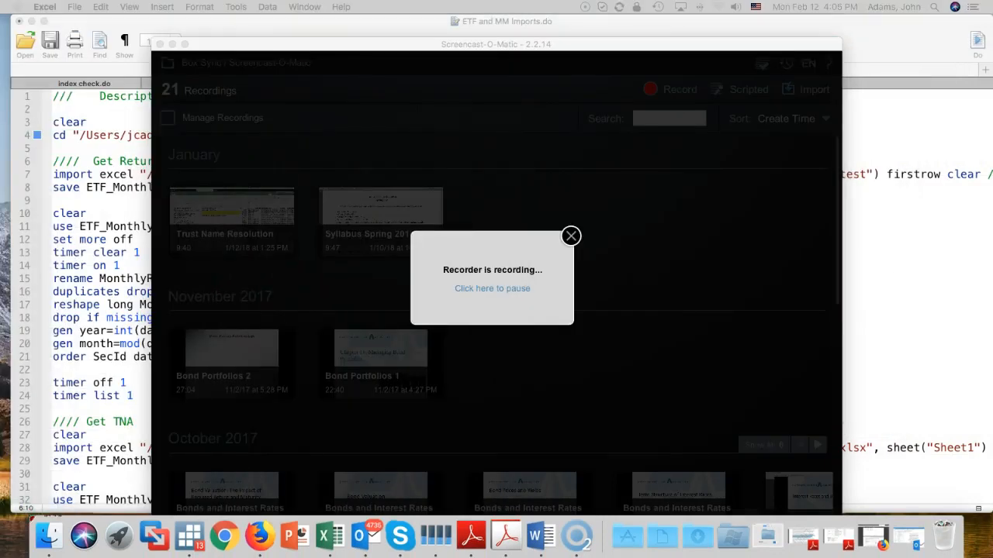
{"action": "left_click", "coordinate": [132, 422]}
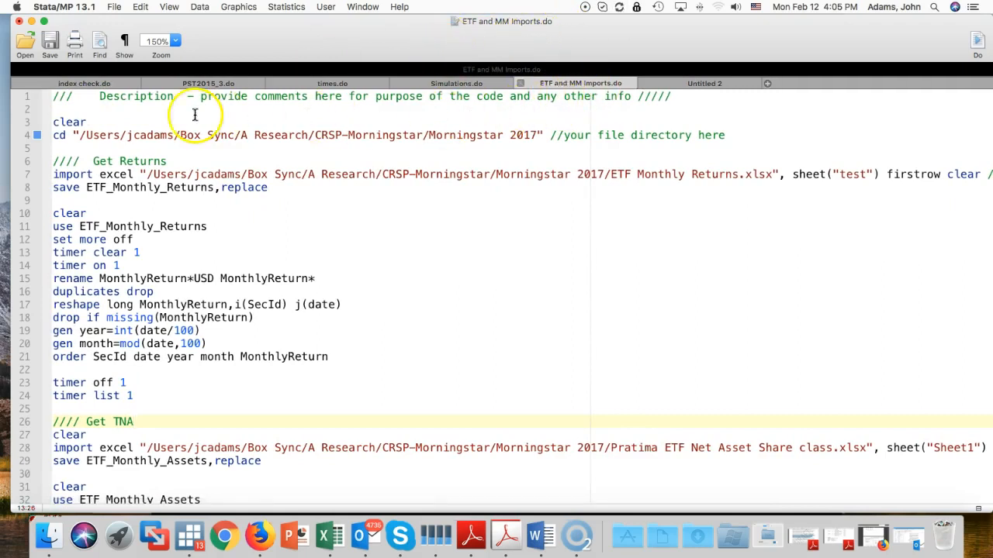
Step: Review the description comment on line 1 of the do-file
{"action": "left_click", "coordinate": [56, 96]}
{"action": "left_click", "coordinate": [86, 96]}
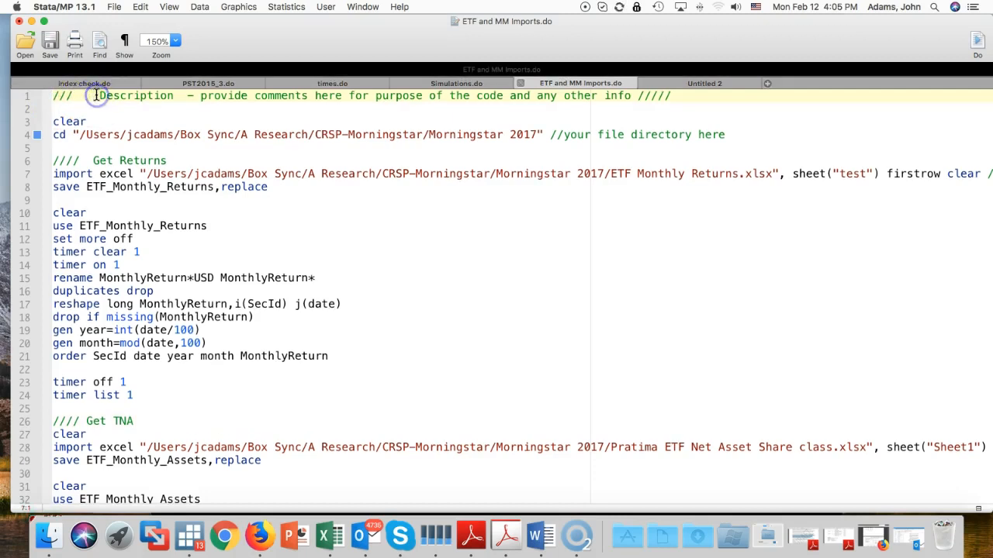
{"action": "left_click", "coordinate": [97, 98]}
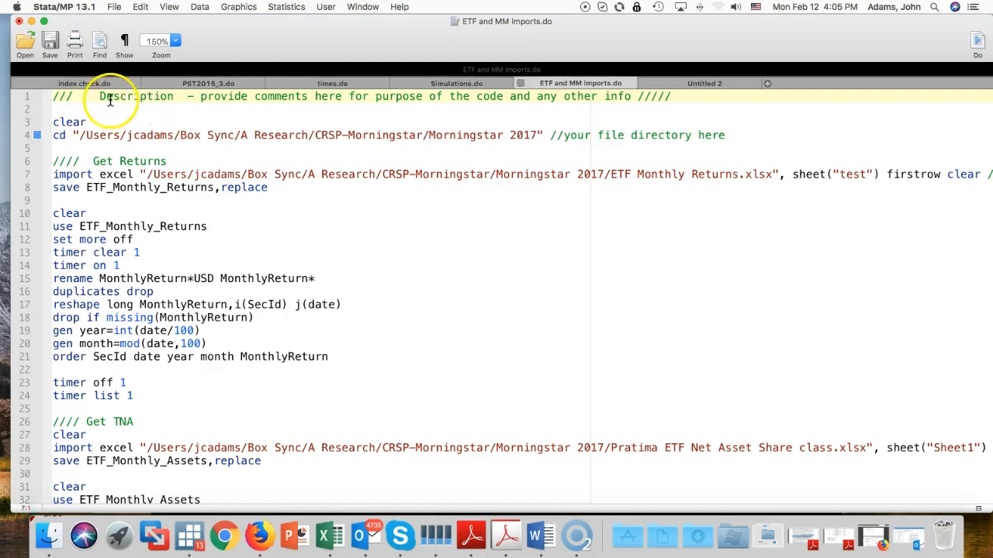
{"action": "scroll", "coordinate": [107, 97], "scroll_direction": "right", "scroll_amount": 1}
{"action": "scroll", "coordinate": [121, 96], "scroll_direction": "left", "scroll_amount": 1}
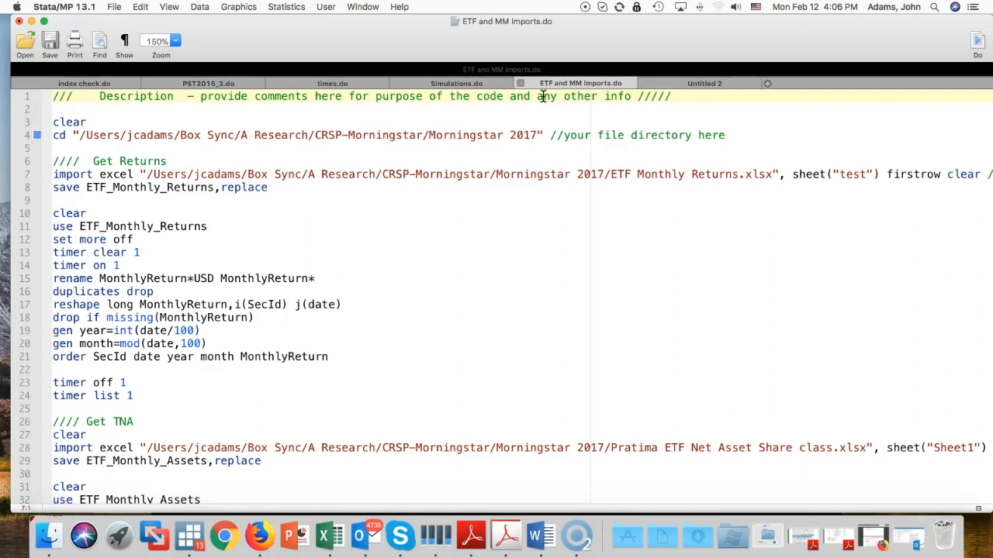
Step: Examine the clear and cd commands on lines 3 and 4, including each folder in the directory path
{"action": "left_click", "coordinate": [52, 148]}
{"action": "left_click_drag", "start_coordinate": [45, 137], "coordinate": [42, 128]}
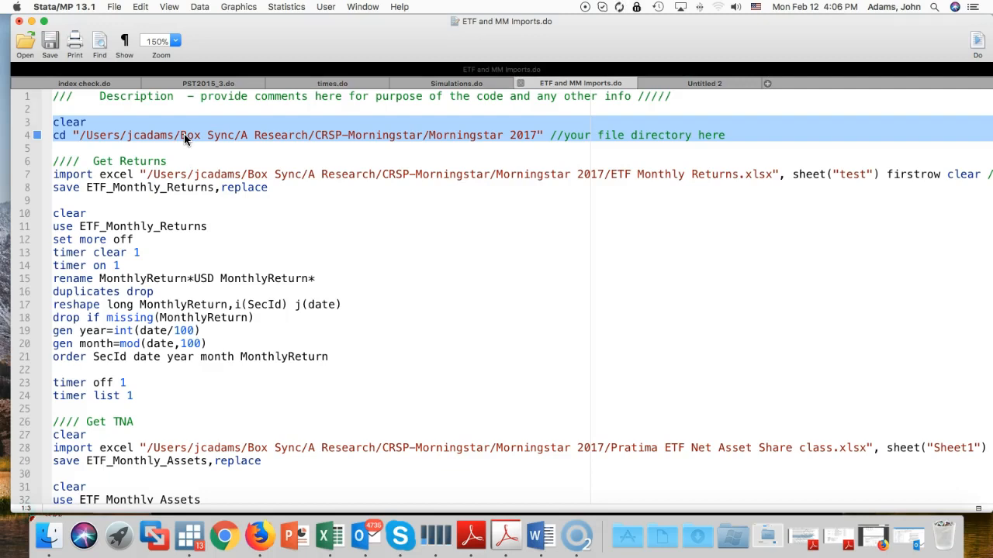
{"action": "left_click", "coordinate": [609, 138]}
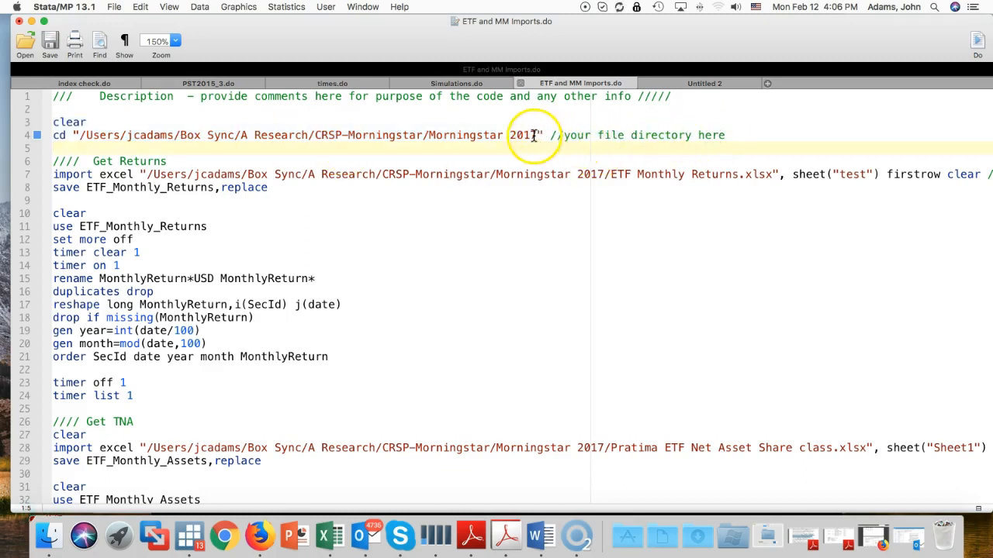
{"action": "left_click_drag", "start_coordinate": [536, 136], "coordinate": [433, 138]}
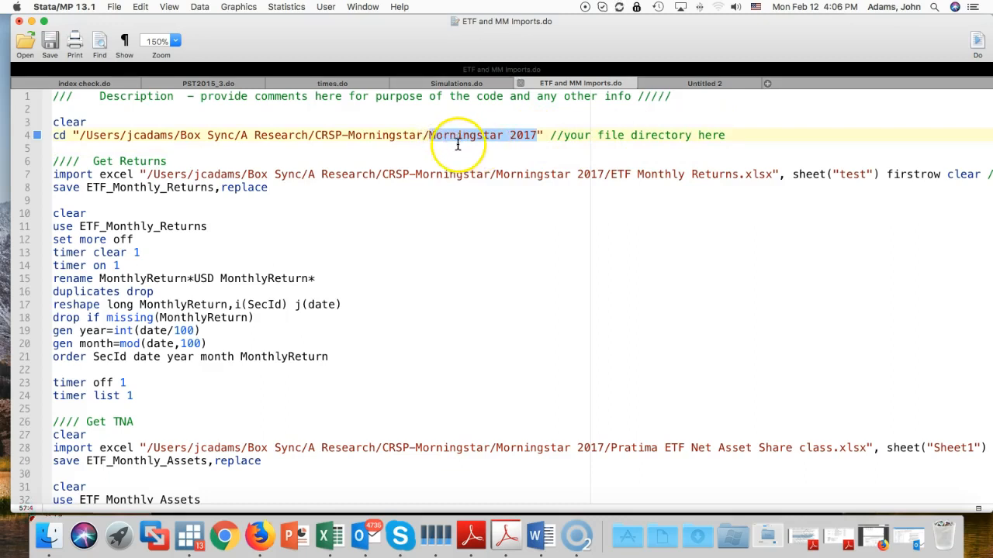
{"action": "left_click_drag", "start_coordinate": [420, 135], "coordinate": [240, 137]}
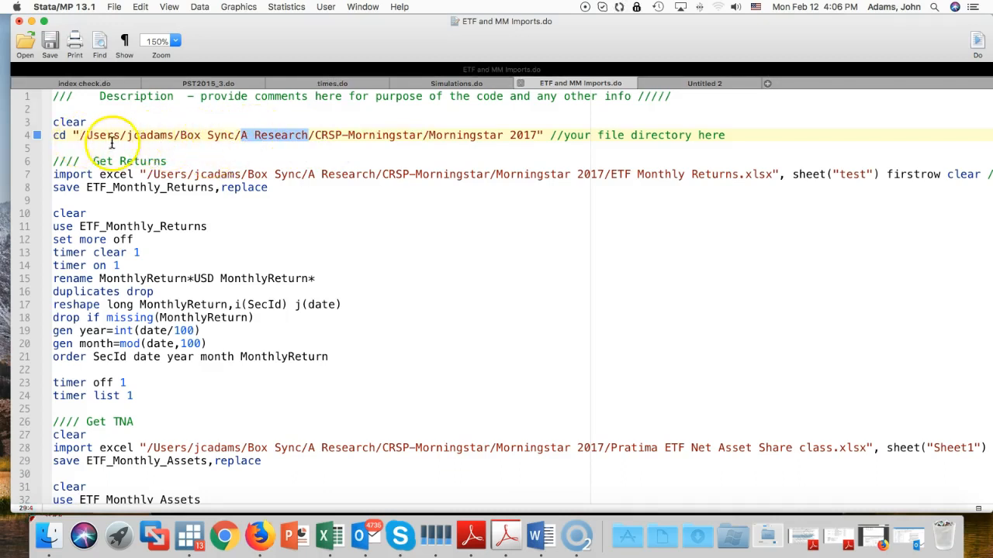
{"action": "left_click_drag", "start_coordinate": [539, 137], "coordinate": [94, 137]}
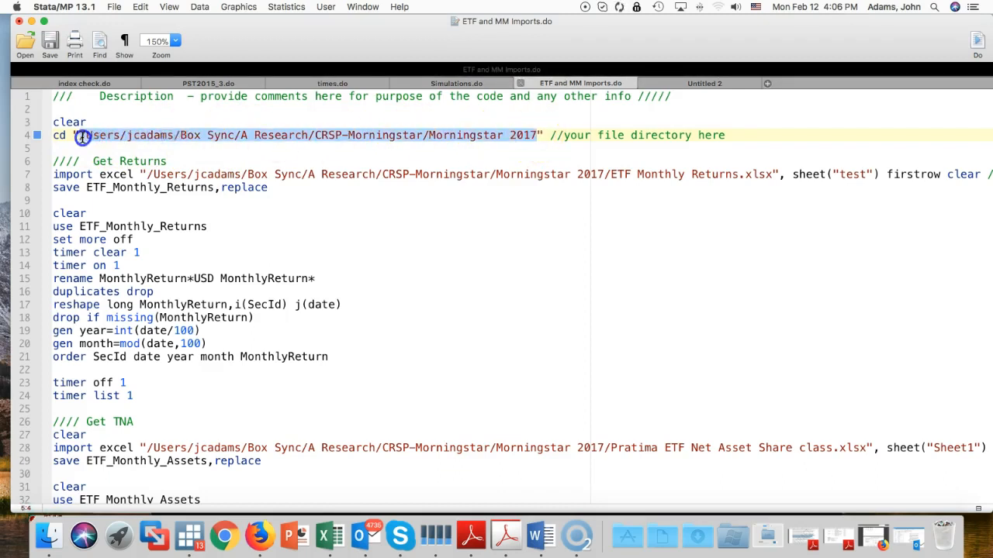
{"action": "left_click", "coordinate": [410, 155]}
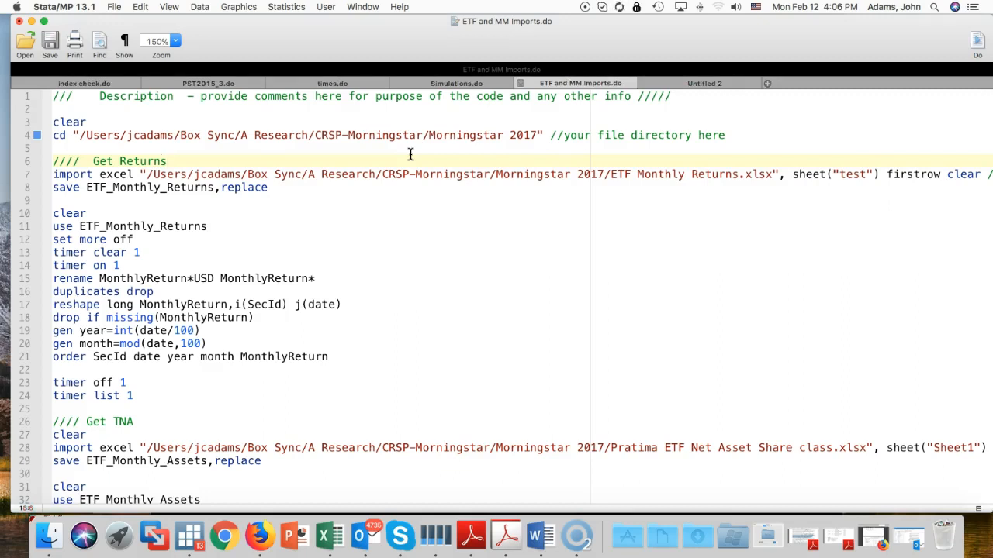
Step: Examine the import excel and save commands under Get Returns, focusing on the ETF Monthly Returns.xlsx file name
{"action": "left_click", "coordinate": [70, 202]}
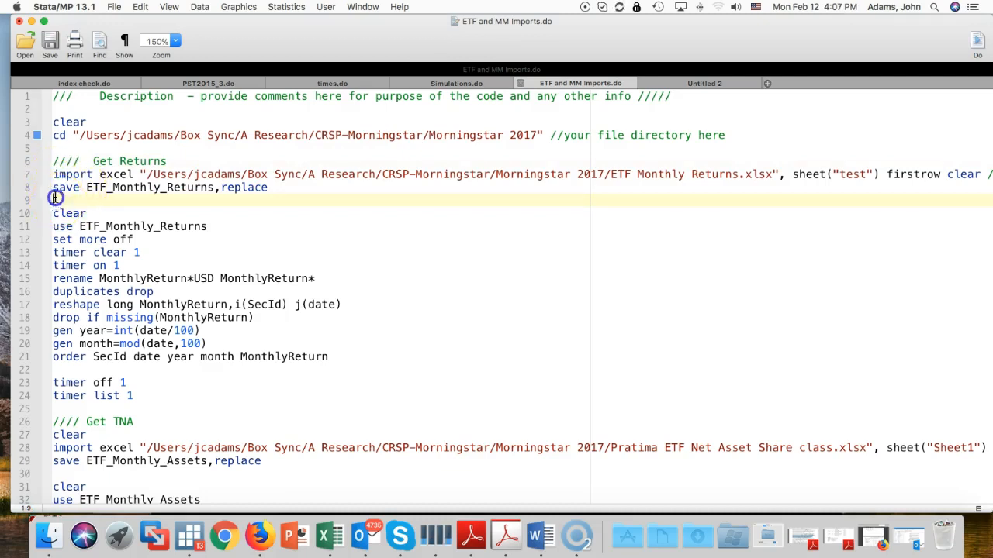
{"action": "left_click_drag", "start_coordinate": [55, 197], "coordinate": [35, 175]}
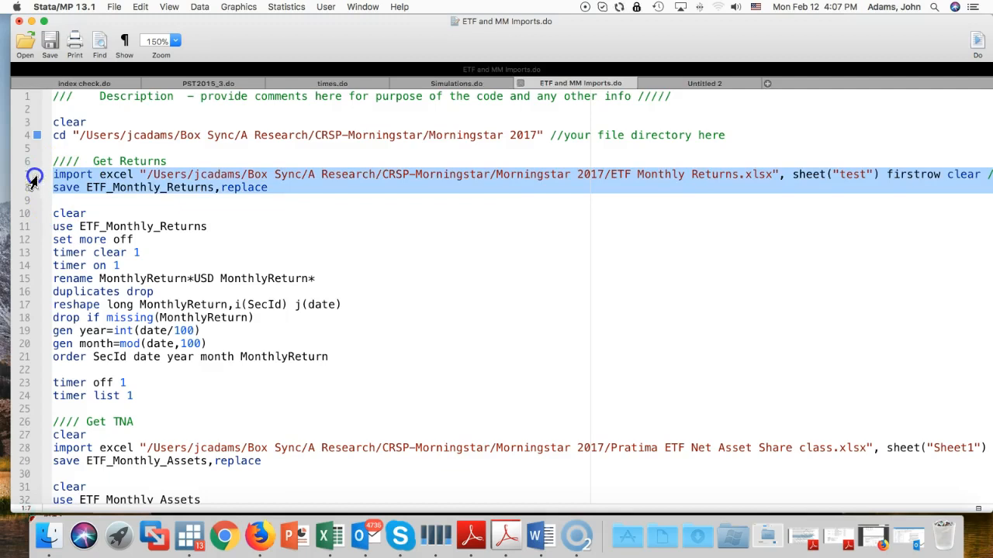
{"action": "left_click", "coordinate": [285, 225]}
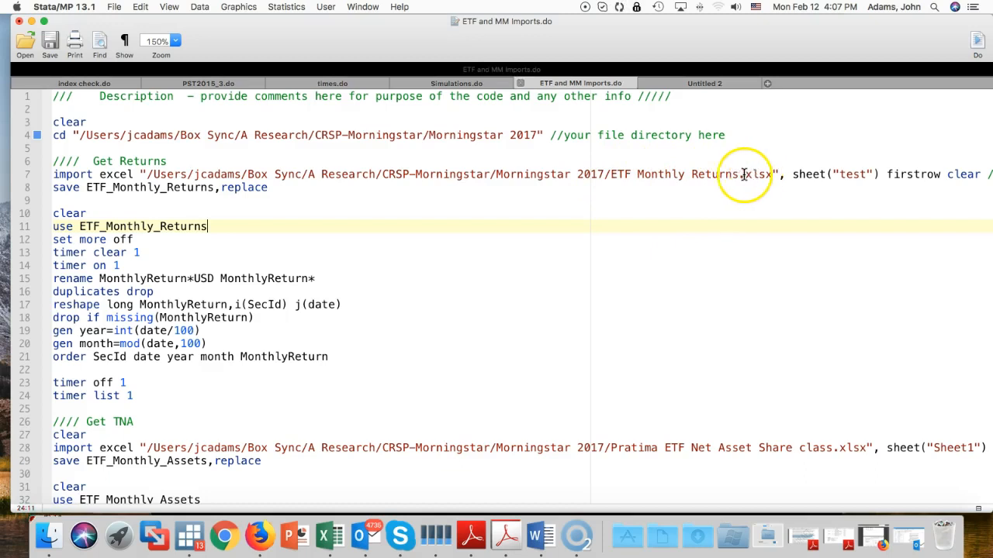
{"action": "left_click", "coordinate": [686, 174]}
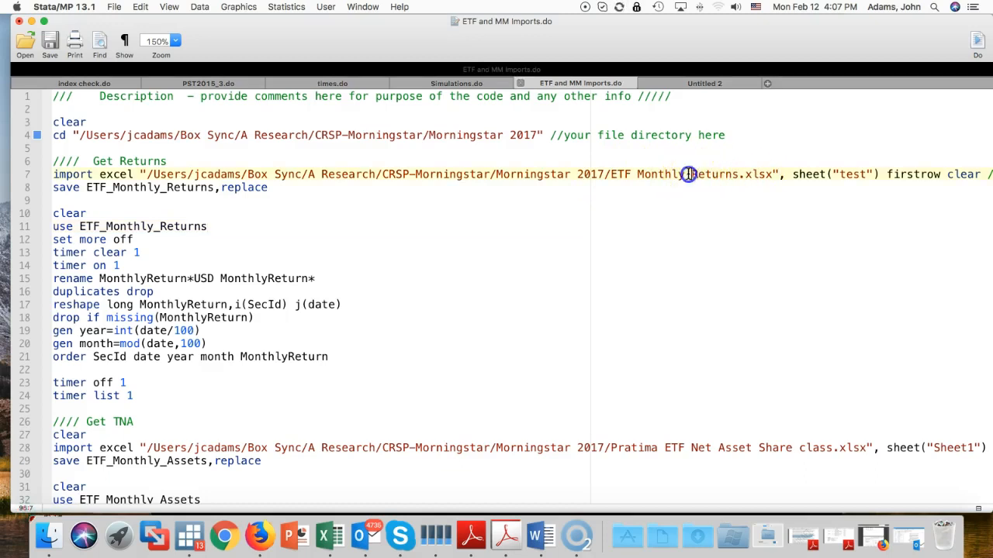
{"action": "mouse_move", "coordinate": [638, 175]}
{"action": "left_mouse_down"}
{"action": "mouse_move", "coordinate": [625, 175]}
{"action": "mouse_move", "coordinate": [634, 184]}
{"action": "left_mouse_up"}
{"action": "left_click", "coordinate": [713, 174]}
{"action": "left_click", "coordinate": [775, 175]}
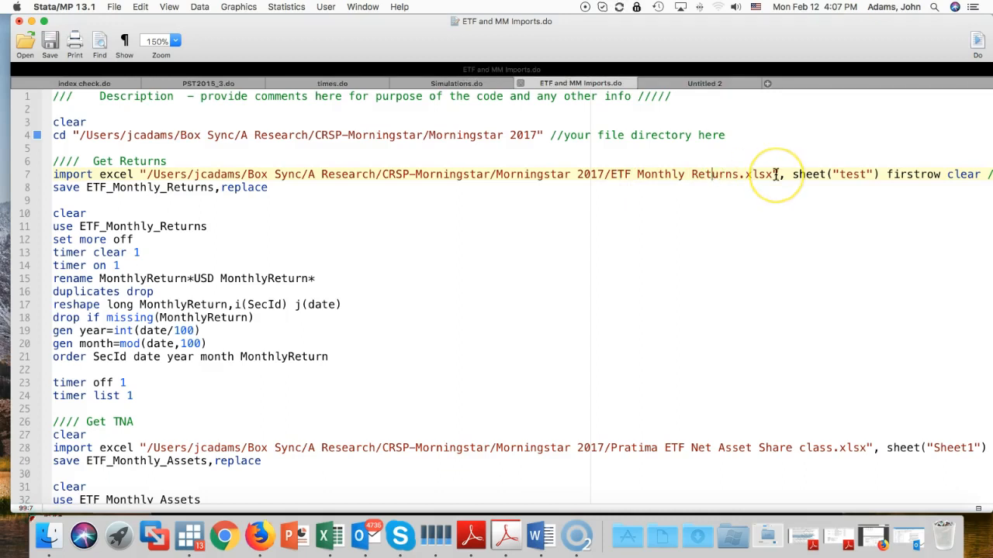
Step: Examine the sheet("test"), firstrow and clear options and the trailing comment of the import excel command on line 7
{"action": "scroll", "coordinate": [776, 174], "scroll_direction": "right", "scroll_amount": 3}
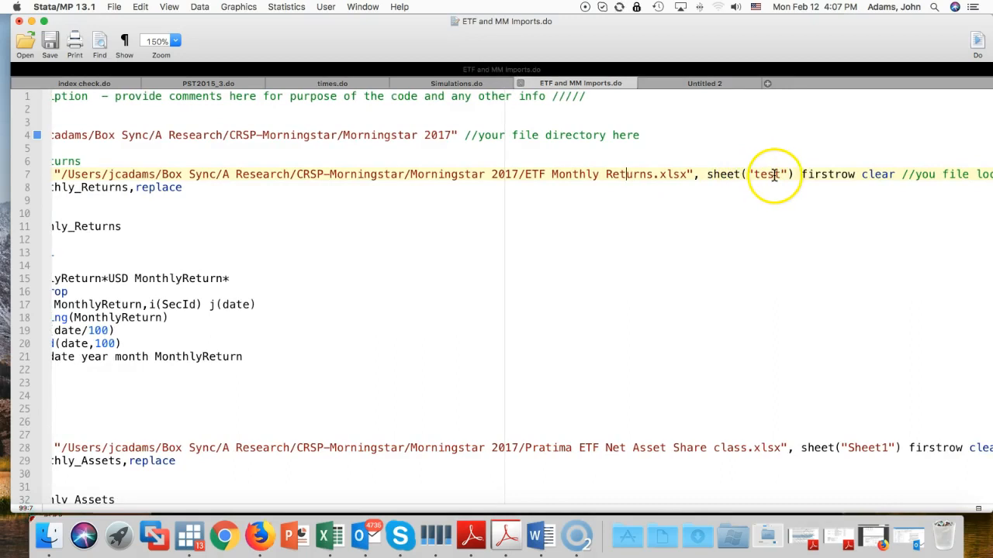
{"action": "scroll", "coordinate": [829, 183], "scroll_direction": "right", "scroll_amount": 4}
{"action": "scroll", "coordinate": [678, 177], "scroll_direction": "left", "scroll_amount": 7}
{"action": "scroll", "coordinate": [747, 178], "scroll_direction": "right", "scroll_amount": 1}
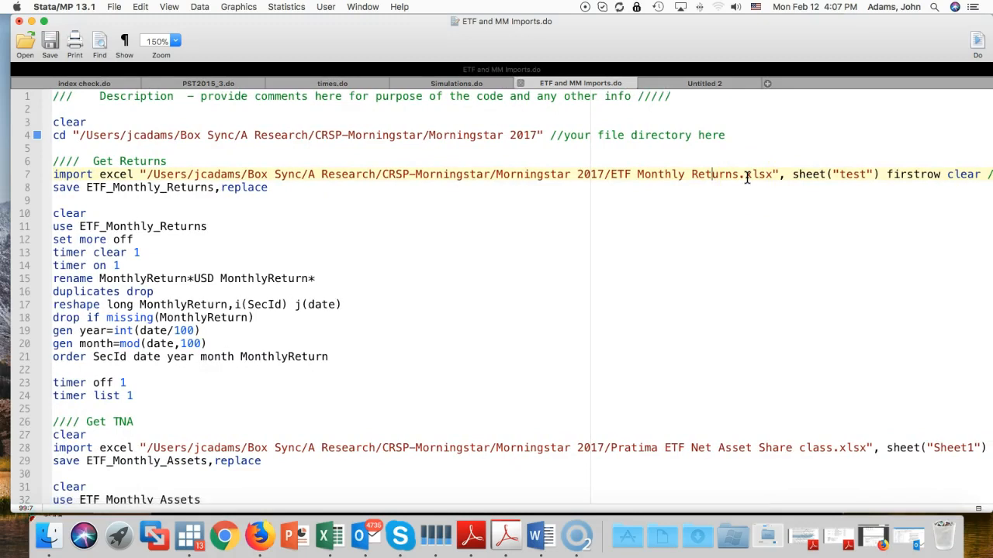
{"action": "scroll", "coordinate": [466, 198], "scroll_direction": "right", "scroll_amount": 4}
{"action": "scroll", "coordinate": [436, 204], "scroll_direction": "left", "scroll_amount": 4}
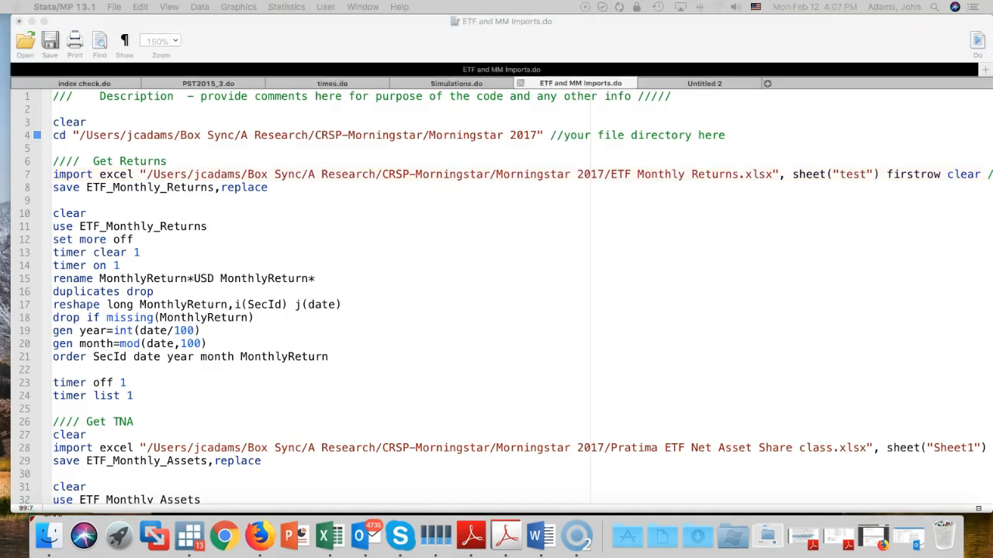
Step: Bring up the main Stata window and choose ETF Monthly Returns.xlsx from the Morningstar 2017 folder for an Excel import
{"action": "left_click_drag", "start_coordinate": [0, 62], "coordinate": [394, 31]}
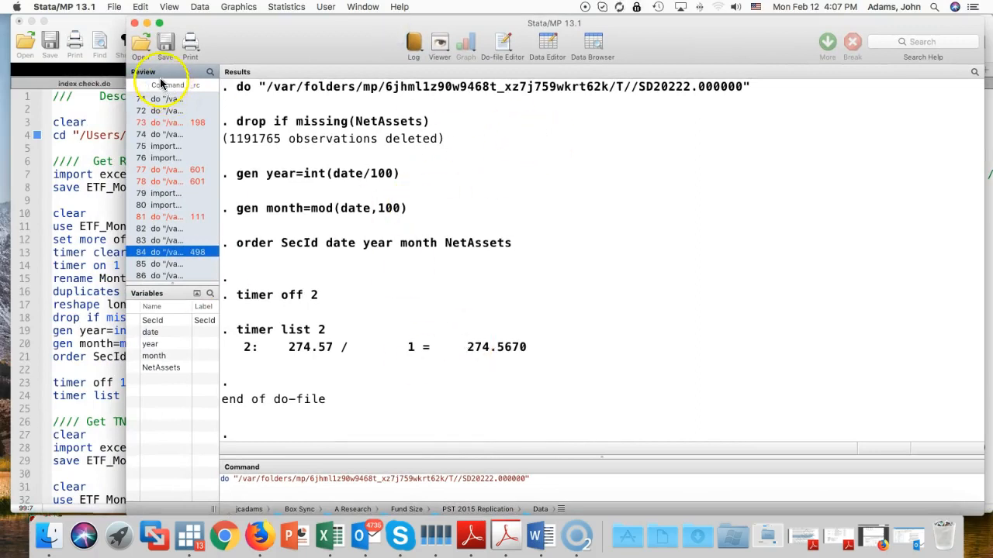
{"action": "left_click", "coordinate": [115, 8]}
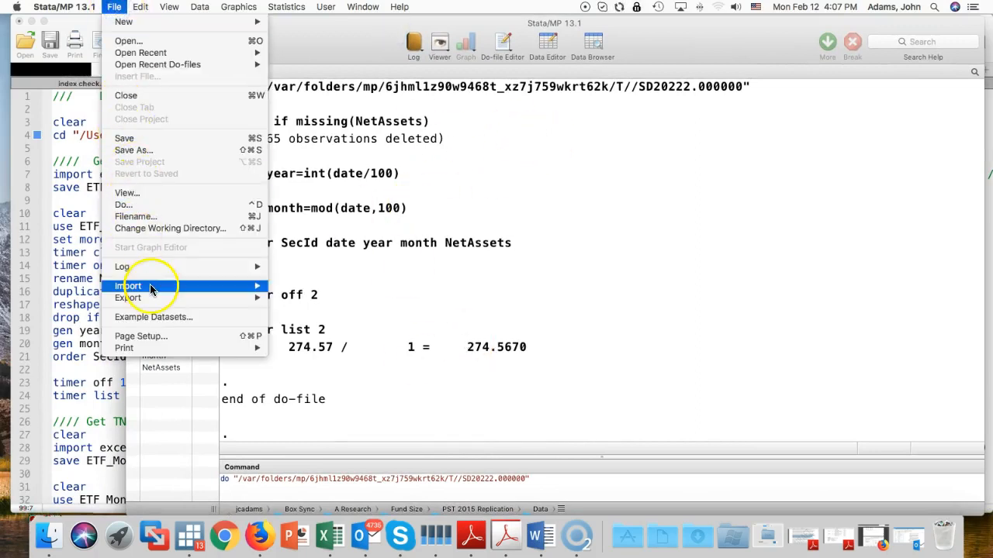
{"action": "mouse_move", "coordinate": [244, 287]}
{"action": "left_click", "coordinate": [309, 289]}
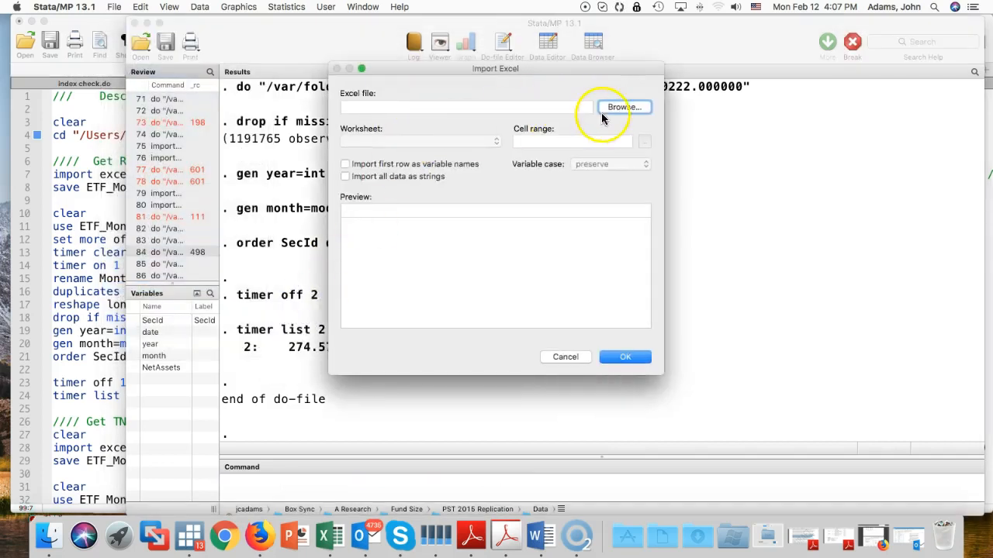
{"action": "left_click", "coordinate": [606, 110]}
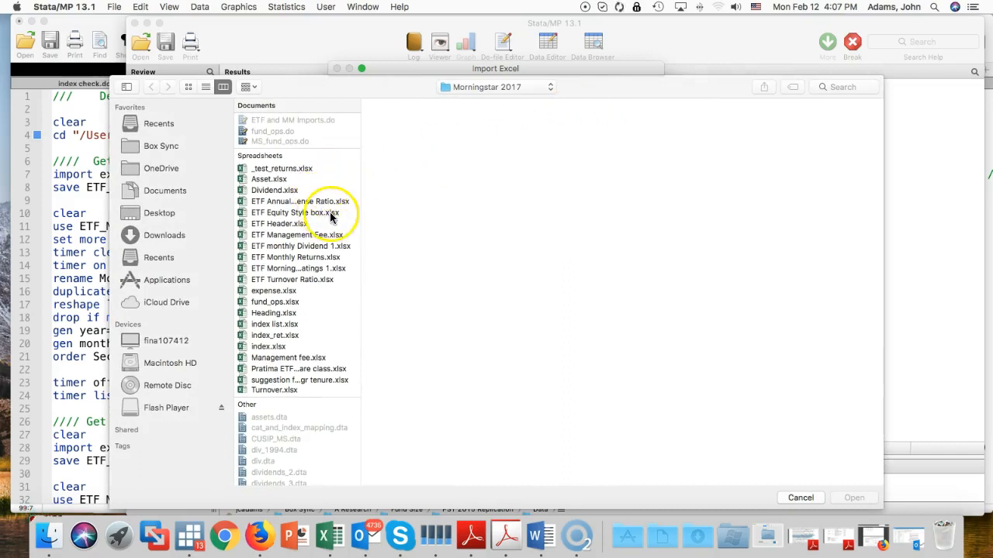
{"action": "left_click_drag", "start_coordinate": [359, 217], "coordinate": [512, 227]}
{"action": "left_click", "coordinate": [329, 257]}
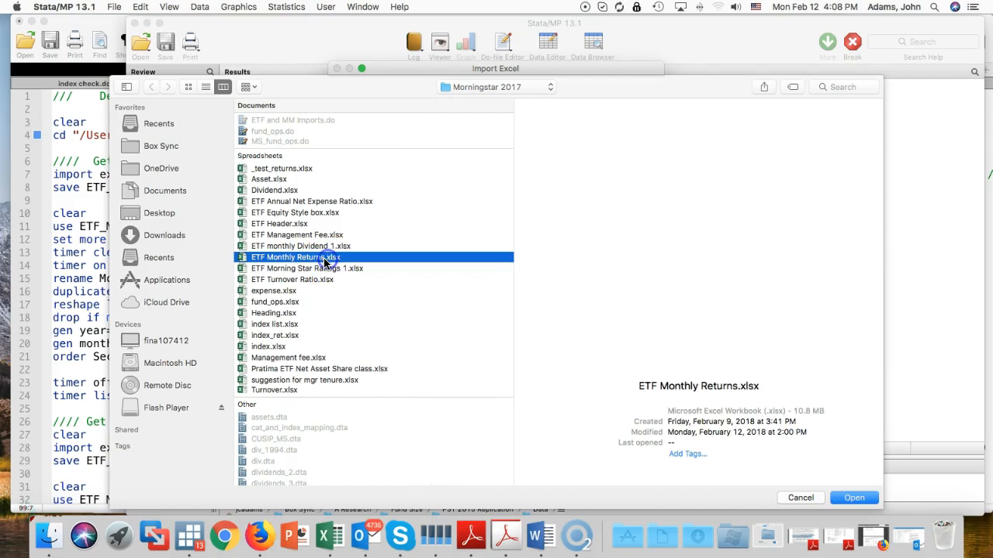
{"action": "left_click", "coordinate": [851, 497]}
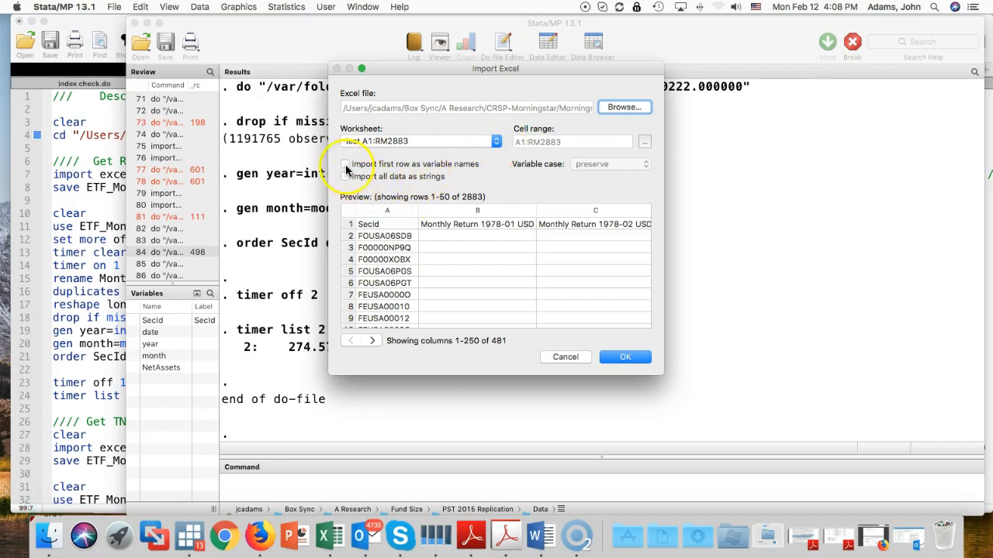
Step: Import the test worksheet with its first row as variable names, discarding the unsaved data in memory
{"action": "left_click", "coordinate": [403, 177]}
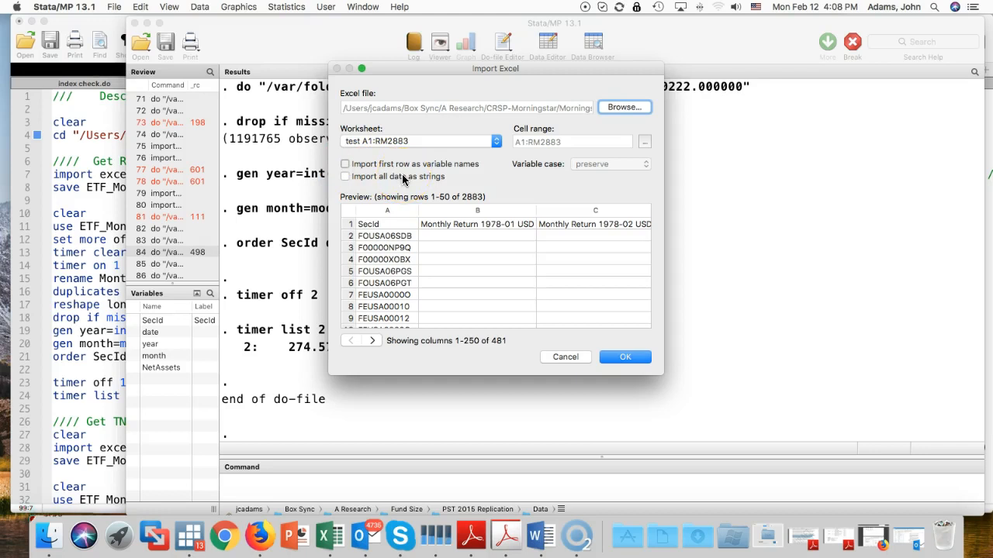
{"action": "left_click", "coordinate": [356, 172]}
{"action": "left_click", "coordinate": [634, 358]}
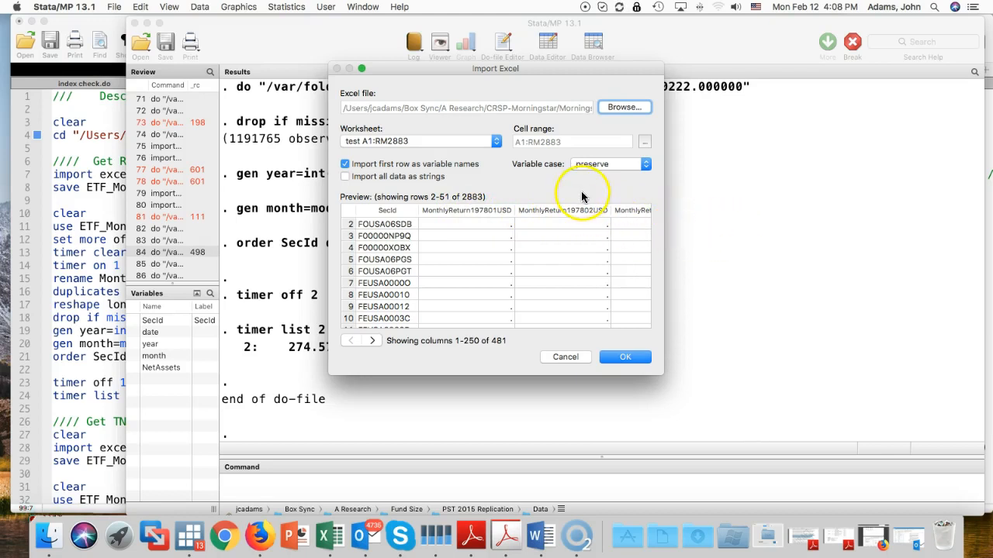
{"action": "left_click", "coordinate": [610, 360]}
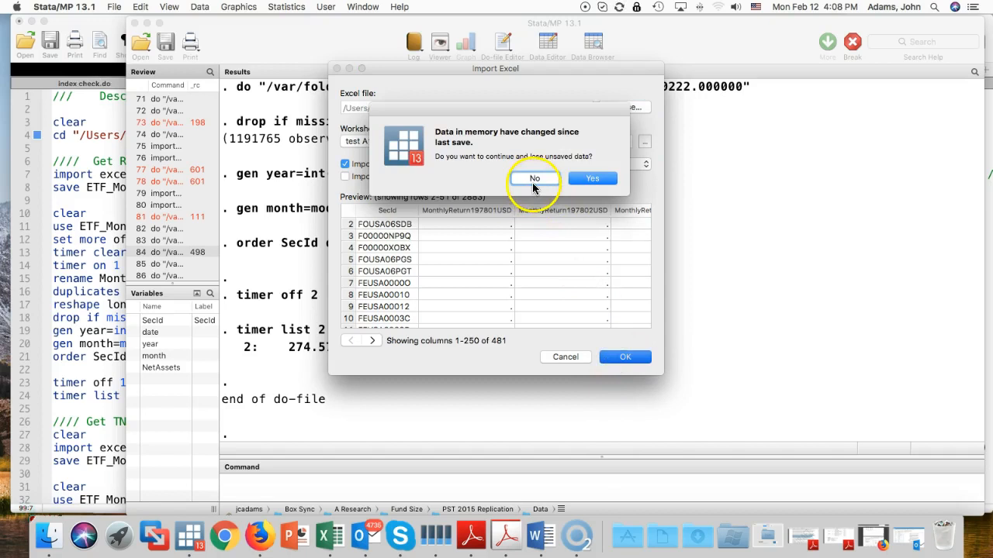
{"action": "left_click", "coordinate": [593, 184]}
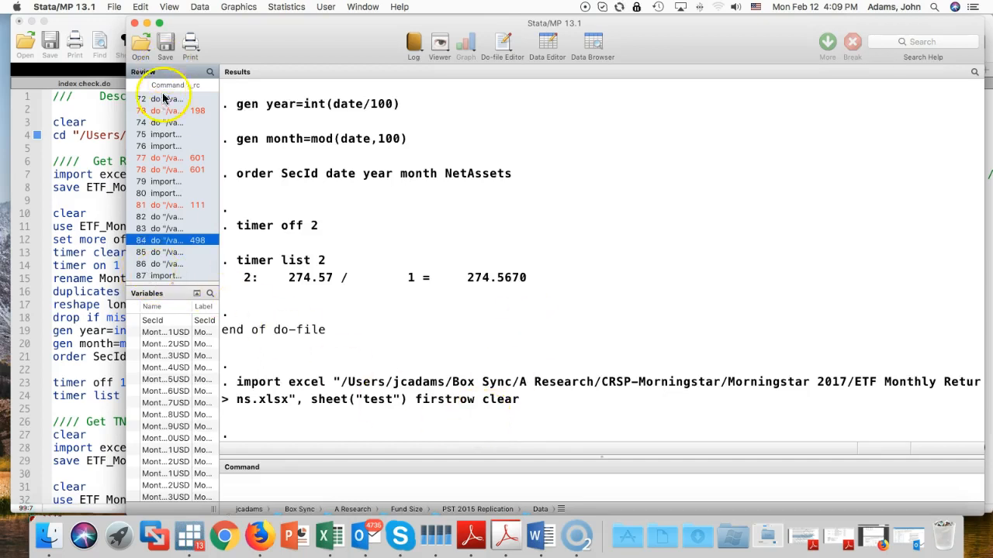
Step: Recall the latest import excel command from the command history, copy it whole, and return to the do-file
{"action": "left_click", "coordinate": [160, 277]}
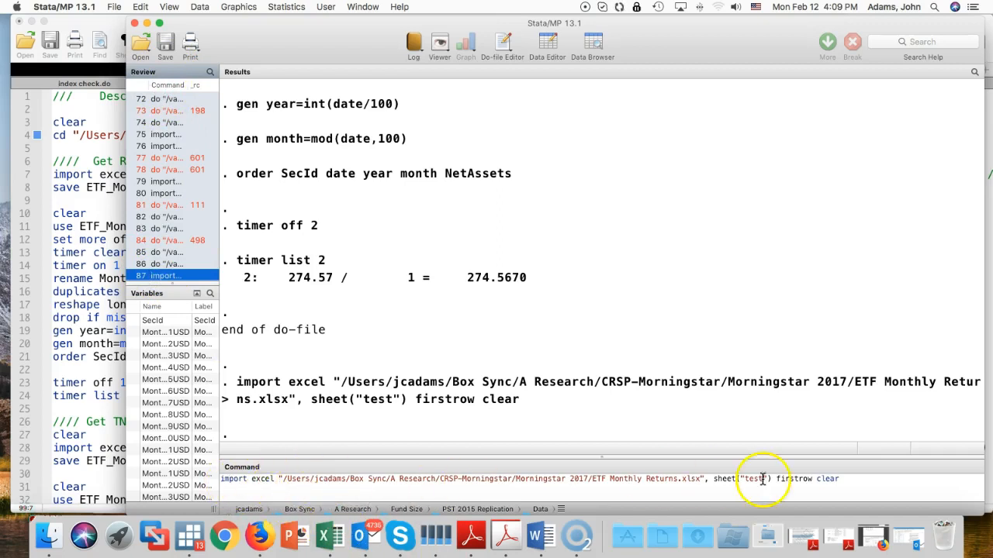
{"action": "left_click_drag", "start_coordinate": [845, 481], "coordinate": [234, 483]}
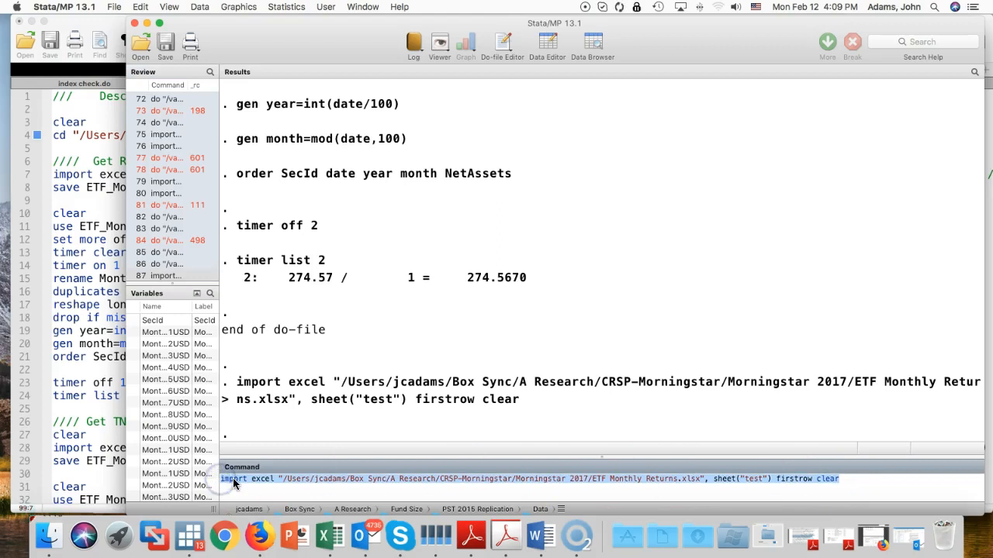
{"action": "right_click", "coordinate": [229, 480]}
{"action": "left_click", "coordinate": [256, 442]}
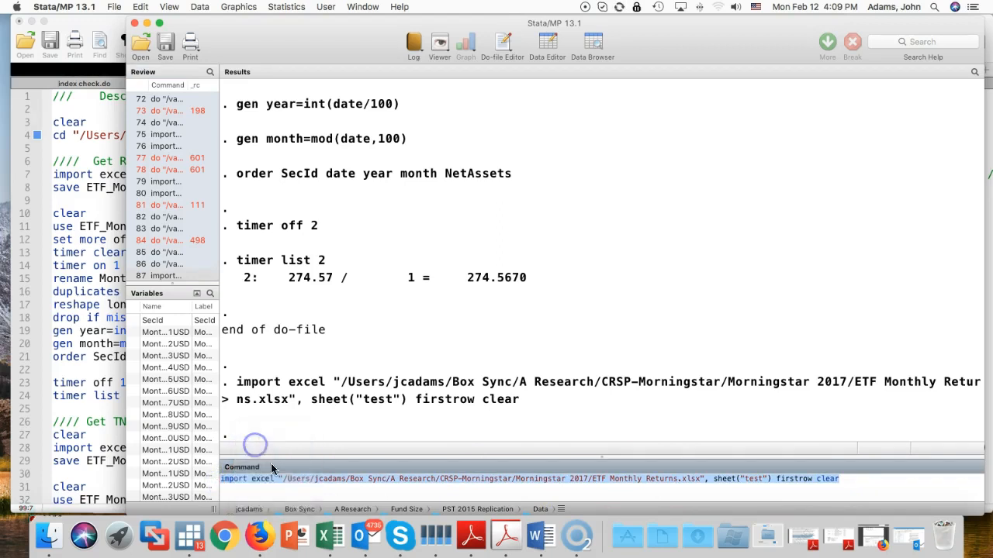
{"action": "left_click_drag", "start_coordinate": [731, 53], "coordinate": [0, 70]}
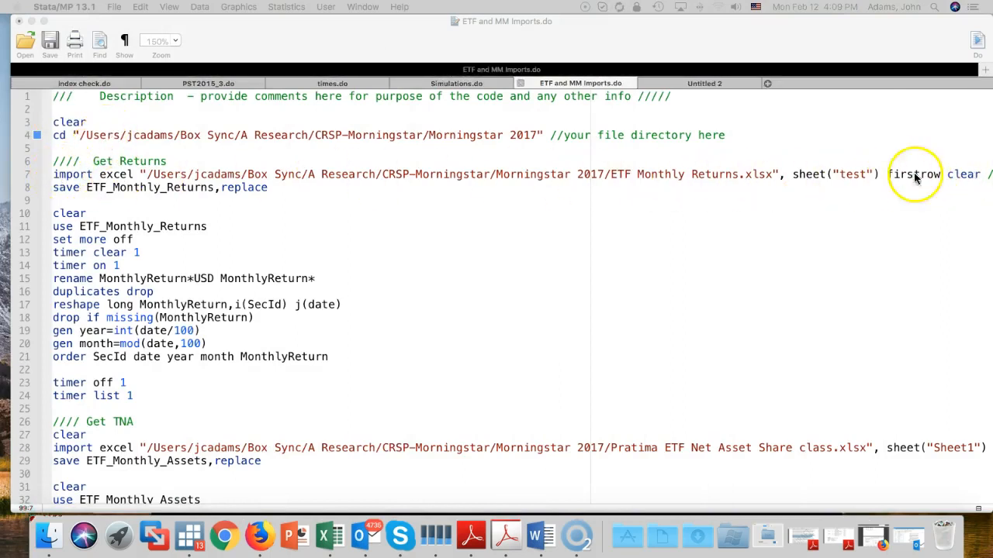
Step: Run only the save ETF_Monthly_Returns,replace command on line 8 of the do-file
{"action": "left_click", "coordinate": [343, 203]}
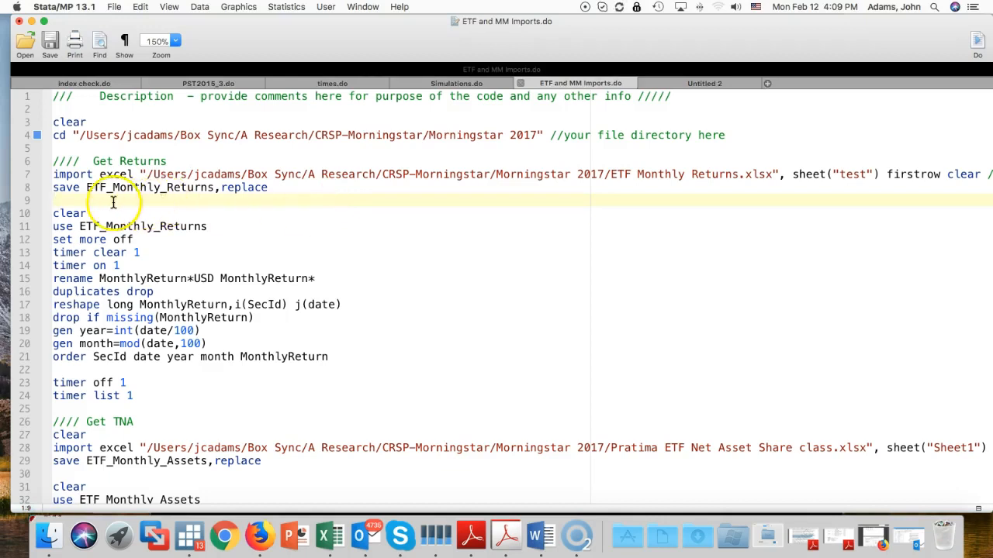
{"action": "left_click", "coordinate": [73, 201]}
{"action": "left_click", "coordinate": [21, 189]}
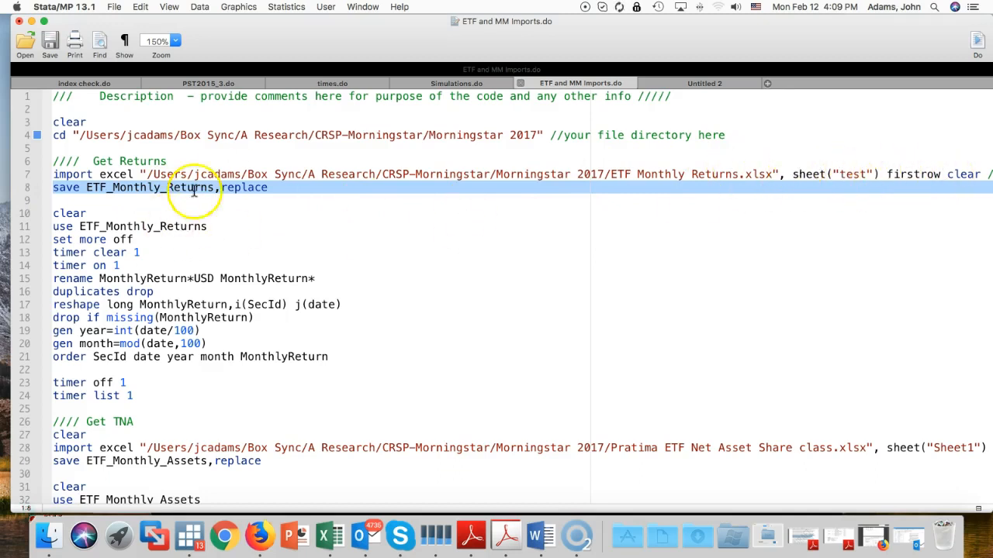
{"action": "left_click", "coordinate": [977, 42]}
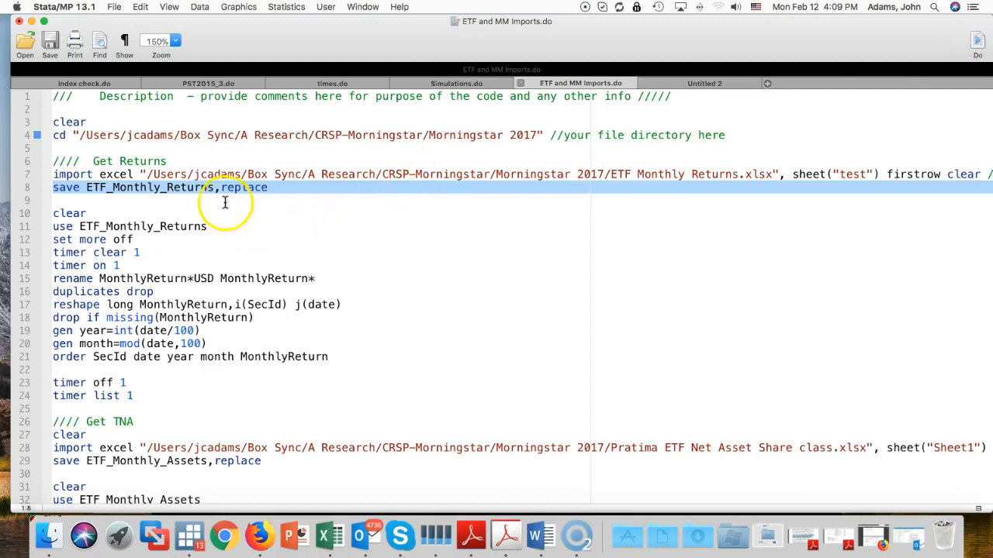
Step: Show the imported dataset in the Data Editor and inspect the SecId column and the January to March 1978 return columns
{"action": "left_click_drag", "start_coordinate": [2, 101], "coordinate": [673, 45]}
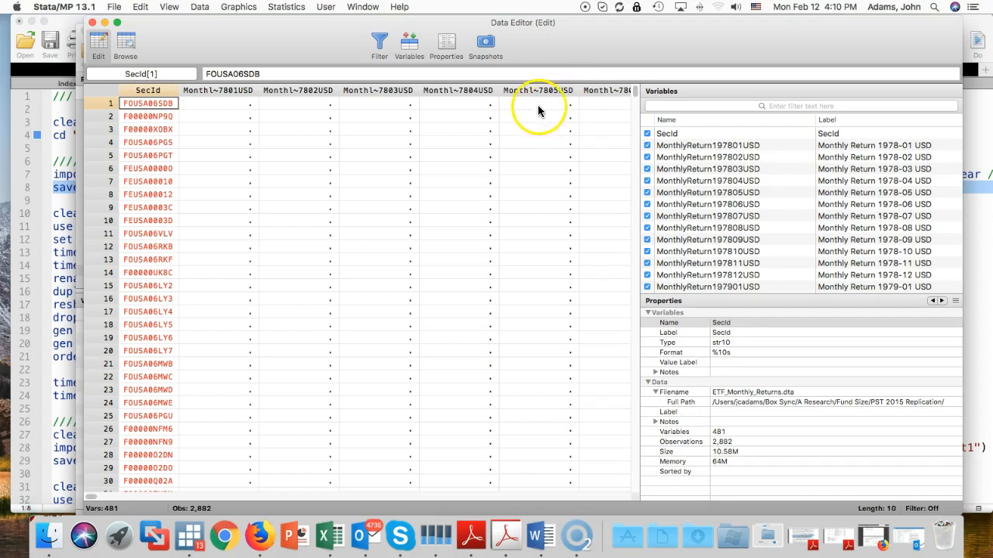
{"action": "left_click", "coordinate": [207, 91]}
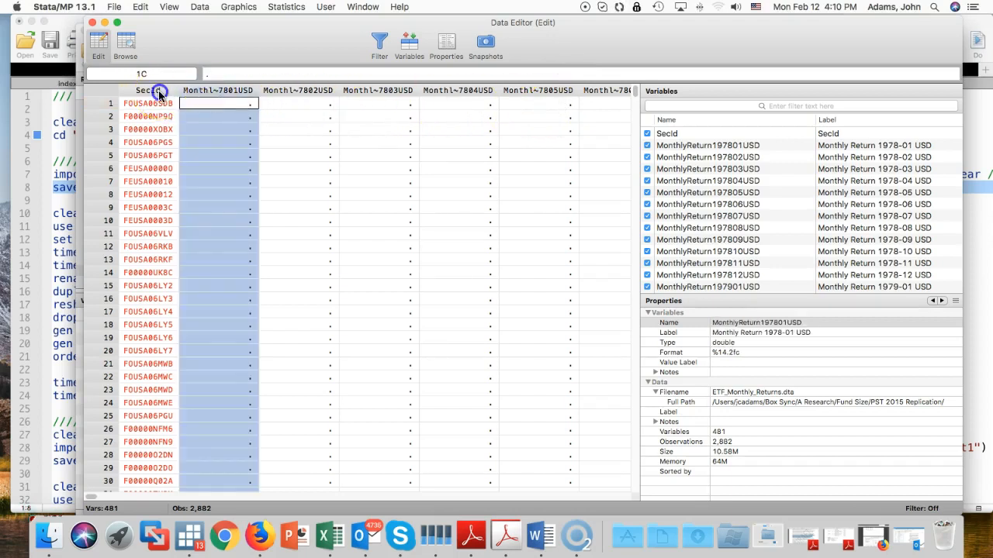
{"action": "left_click", "coordinate": [155, 91]}
{"action": "left_click", "coordinate": [210, 91]}
{"action": "left_click", "coordinate": [301, 92]}
{"action": "left_click", "coordinate": [377, 91]}
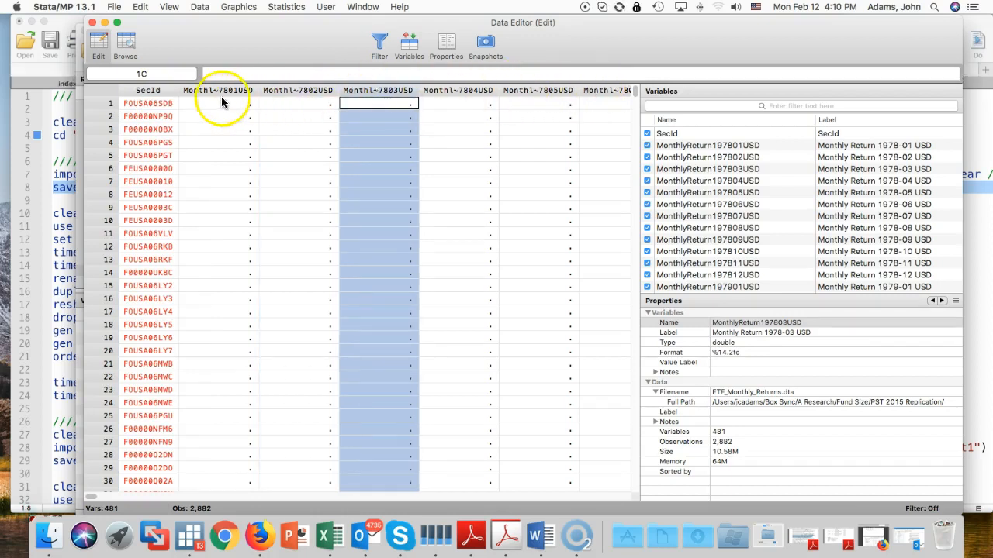
Step: Check the full variable name of the March 1978 return column in its properties, and close the Data Editor
{"action": "left_click", "coordinate": [411, 206]}
{"action": "left_click", "coordinate": [558, 244]}
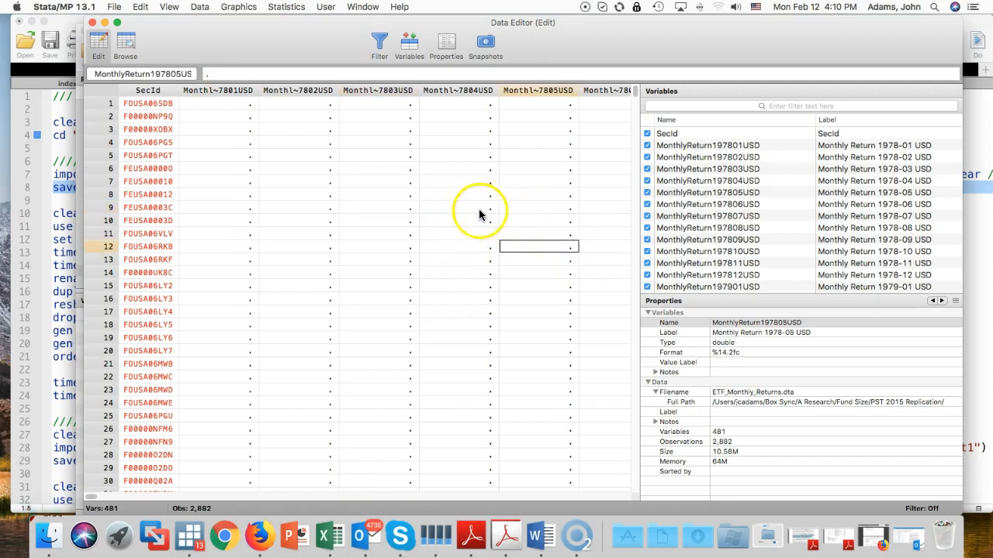
{"action": "left_click", "coordinate": [461, 94]}
{"action": "left_click", "coordinate": [377, 91]}
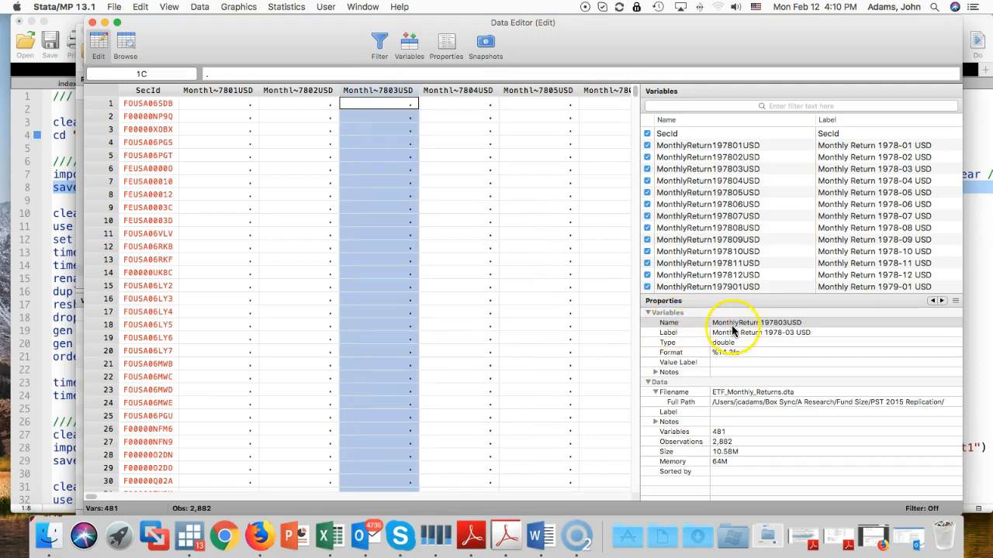
{"action": "left_click", "coordinate": [784, 330]}
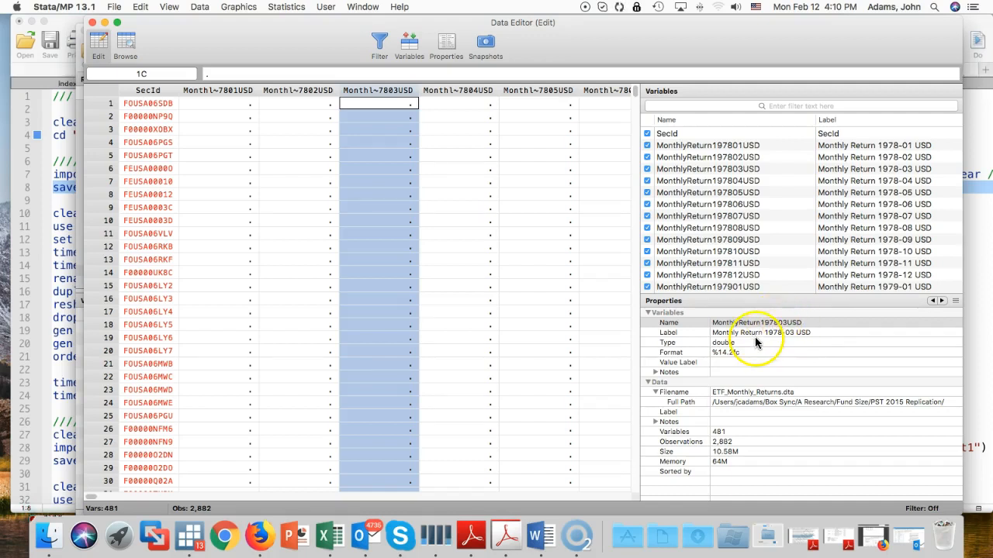
{"action": "left_click", "coordinate": [93, 21]}
{"action": "left_click_drag", "start_coordinate": [647, 46], "coordinate": [0, 65]}
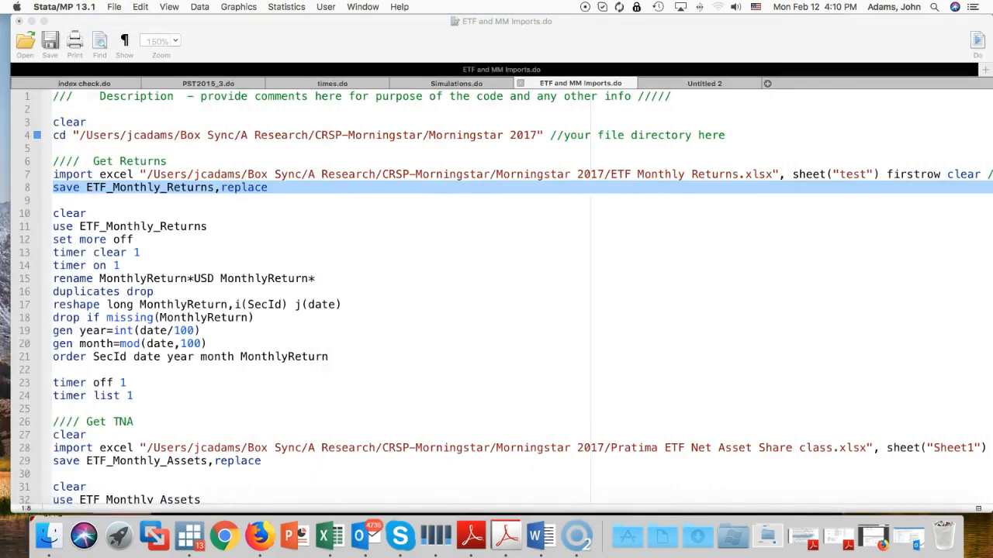
Step: Review the clear and use ETF_Monthly_Returns commands on lines 10 and 11 of the do-file
{"action": "left_click", "coordinate": [189, 234]}
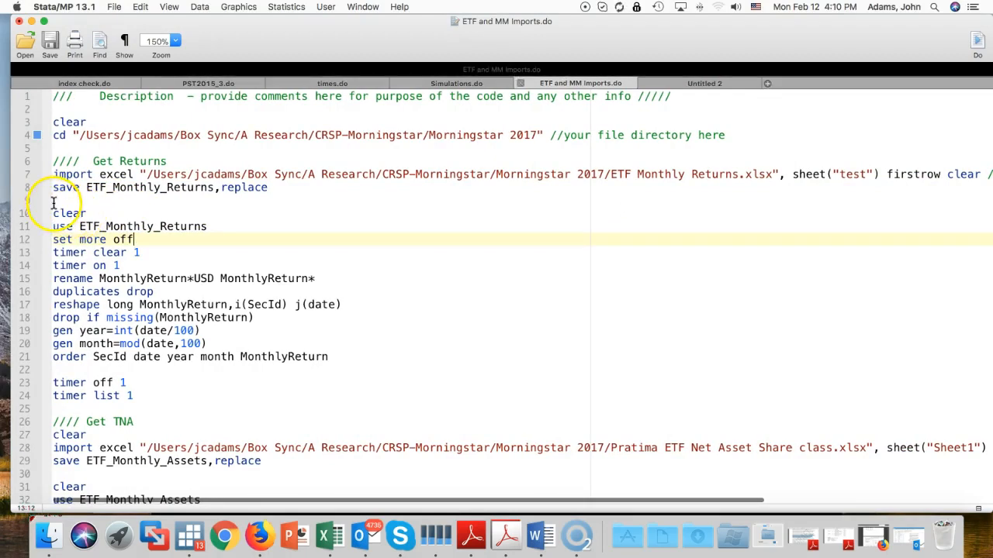
{"action": "left_click", "coordinate": [56, 213]}
{"action": "left_click", "coordinate": [67, 226]}
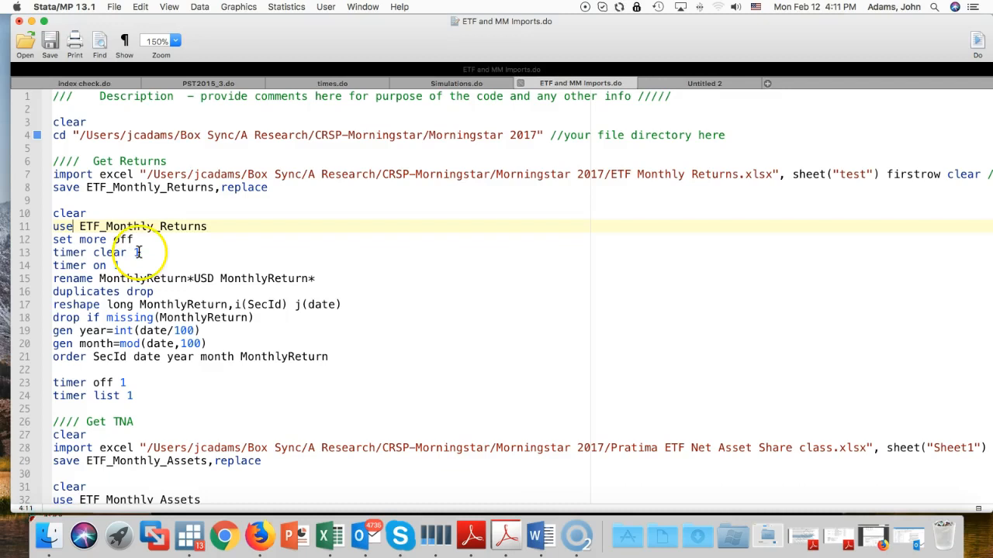
Step: Highlight and review the timer clear 1 and timer on 1 commands on lines 13 and 14
{"action": "left_click_drag", "start_coordinate": [52, 253], "coordinate": [127, 265]}
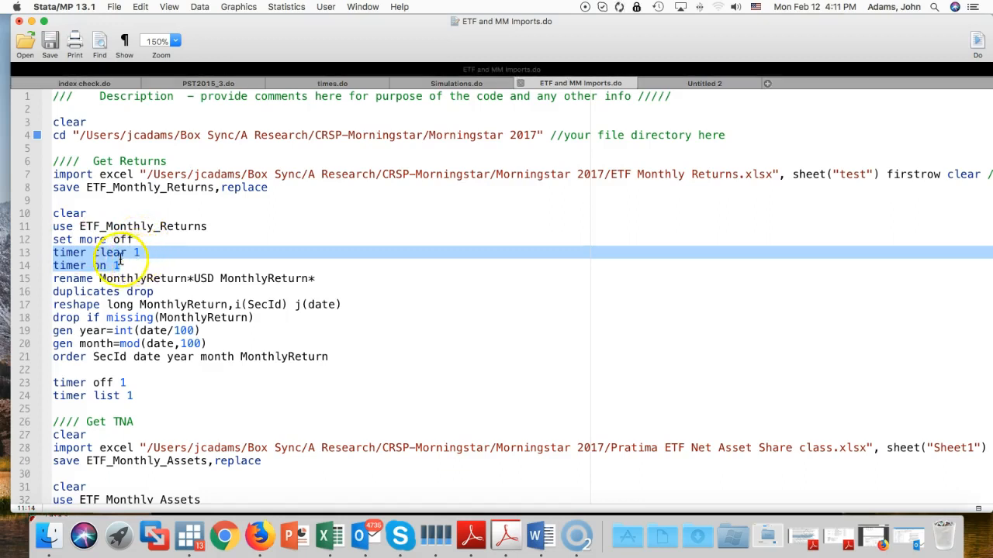
{"action": "scroll", "coordinate": [128, 268], "scroll_direction": "right", "scroll_amount": 3}
{"action": "scroll", "coordinate": [128, 268], "scroll_direction": "left", "scroll_amount": 3}
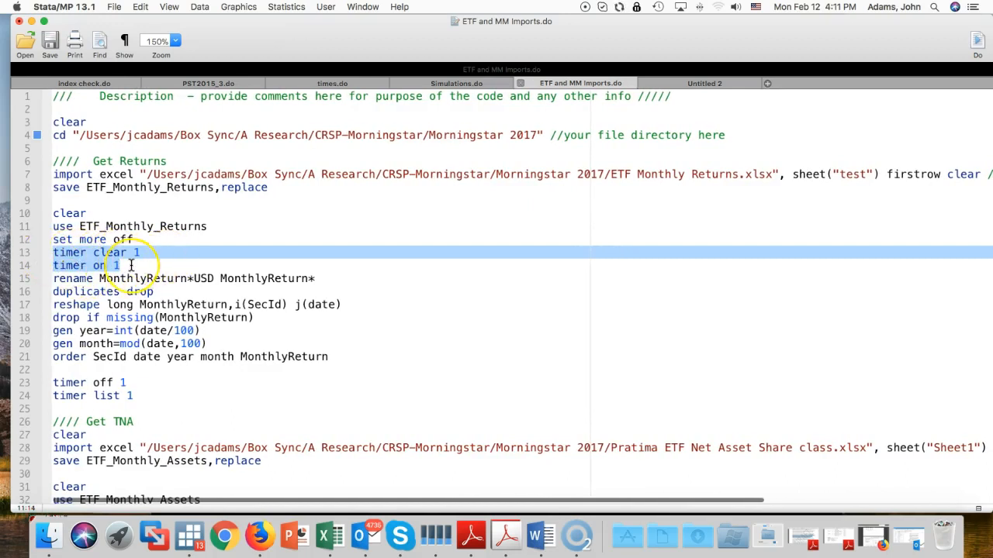
{"action": "left_click", "coordinate": [165, 268]}
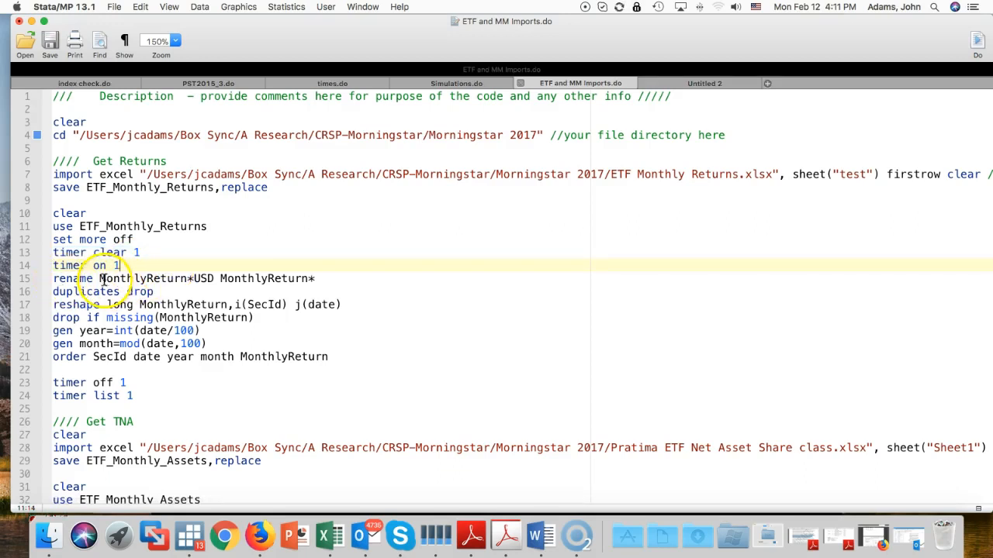
Step: Compare the MonthlyReturn part of the rename command on line 15 with the January 1978 column's full name in the Data Editor
{"action": "left_click_drag", "start_coordinate": [101, 280], "coordinate": [182, 283]}
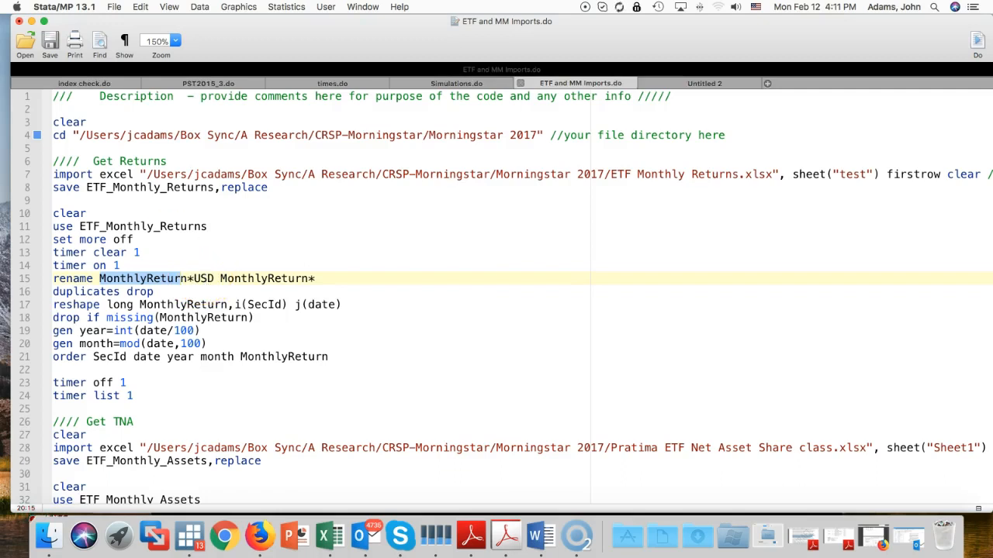
{"action": "left_click_drag", "start_coordinate": [2, 155], "coordinate": [585, 29]}
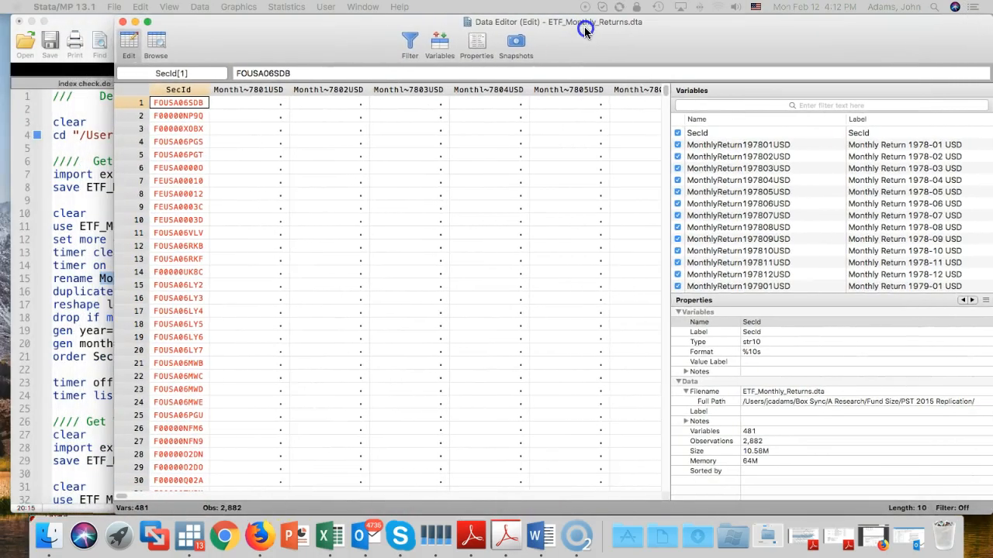
{"action": "left_click", "coordinate": [261, 89]}
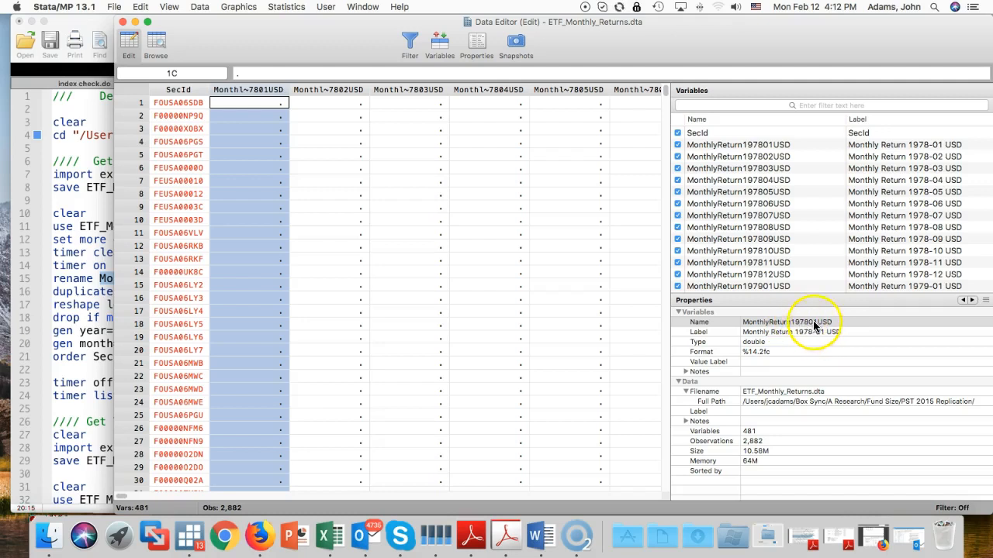
Step: Close the Data Editor and review the USD removal and the MonthlyReturn* target pattern in the rename command on line 15
{"action": "left_click_drag", "start_coordinate": [340, 42], "coordinate": [0, 73]}
{"action": "left_click", "coordinate": [239, 294]}
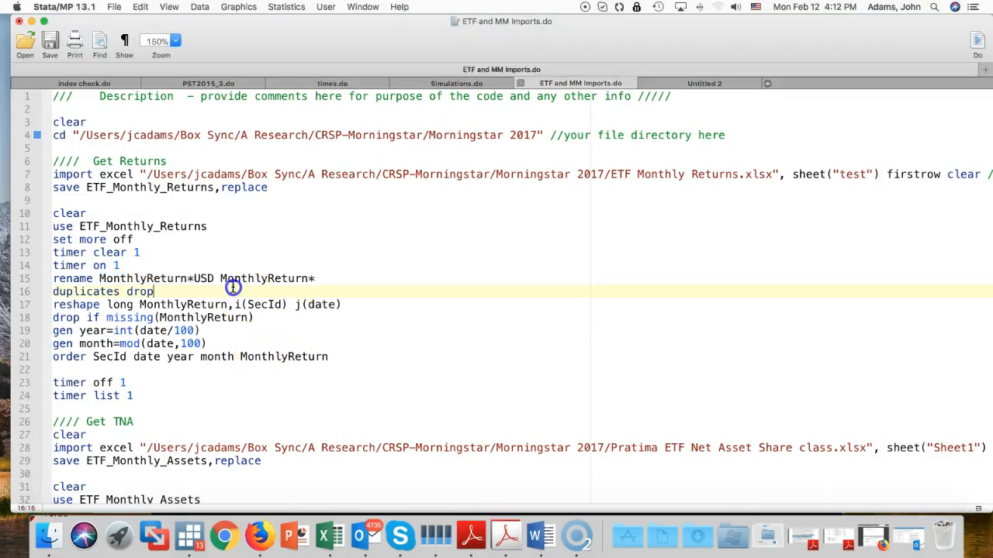
{"action": "left_click", "coordinate": [220, 278]}
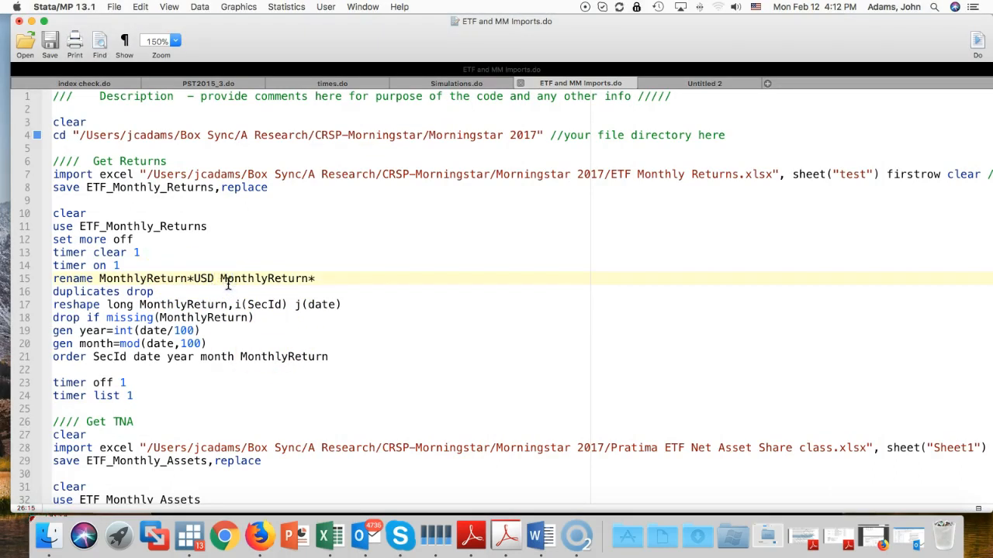
{"action": "left_click", "coordinate": [311, 280]}
{"action": "left_click_drag", "start_coordinate": [311, 280], "coordinate": [356, 277]}
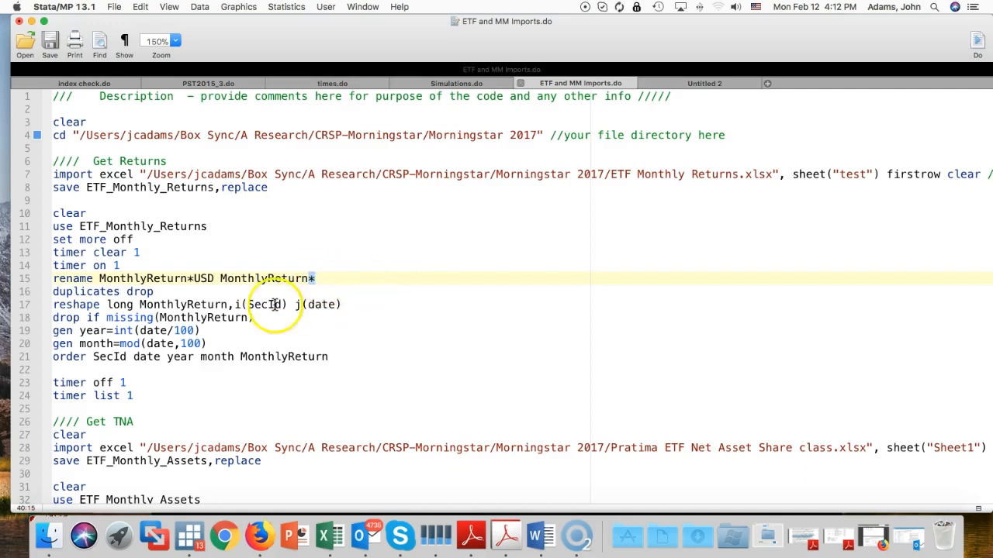
Step: Review the duplicates drop, reshape long and drop if missing commands on lines 16 to 18 of the do-file
{"action": "left_click", "coordinate": [189, 295]}
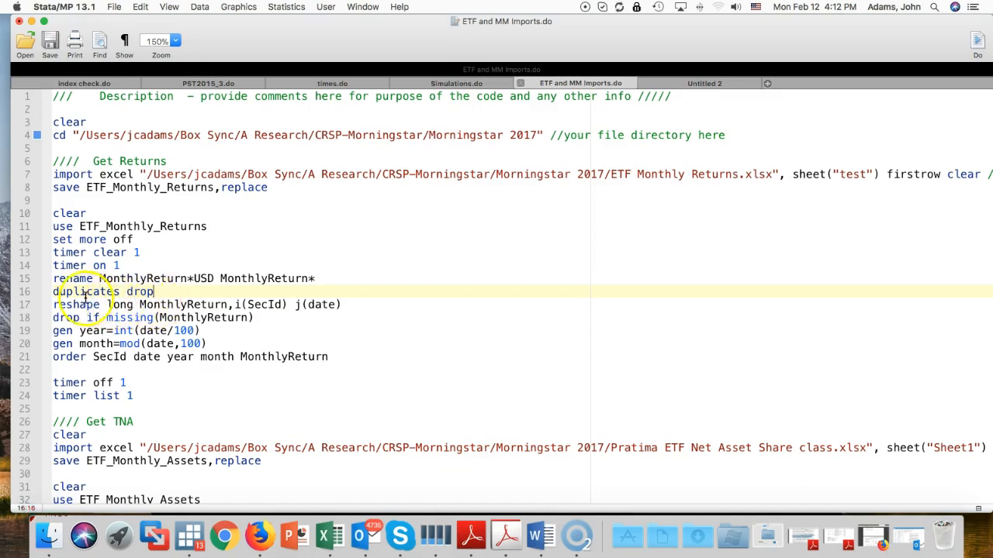
{"action": "left_click_drag", "start_coordinate": [54, 305], "coordinate": [341, 305]}
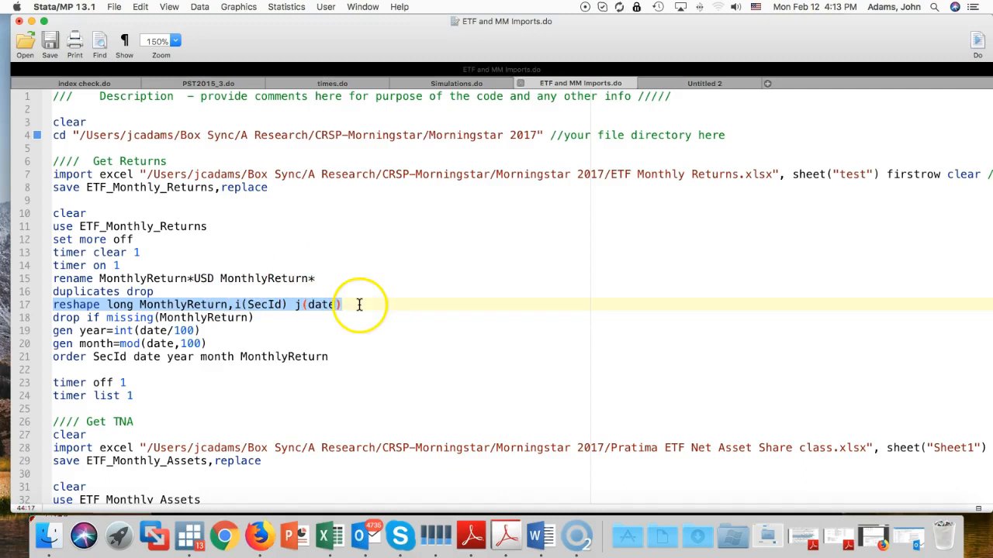
{"action": "left_click", "coordinate": [287, 317]}
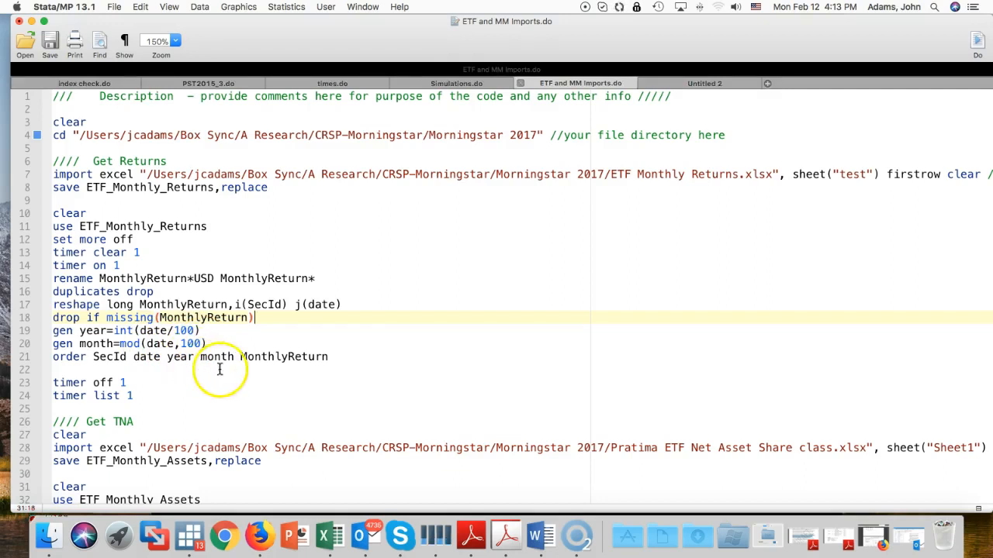
Step: Highlight the year and month gen commands on lines 19 and 20, and review the order command on line 21
{"action": "left_click_drag", "start_coordinate": [206, 344], "coordinate": [39, 330]}
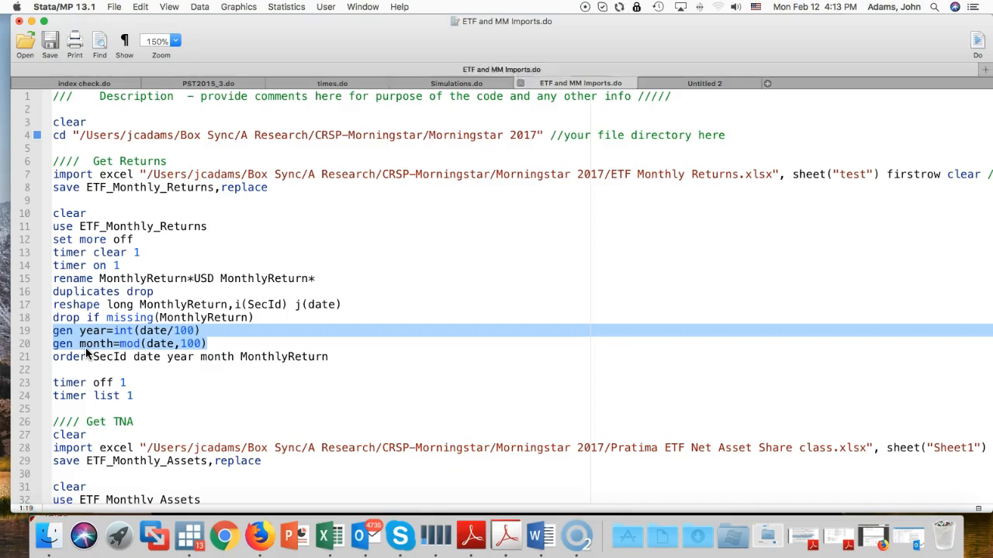
{"action": "scroll", "coordinate": [62, 370], "scroll_direction": "right", "scroll_amount": 1}
{"action": "left_click", "coordinate": [63, 370]}
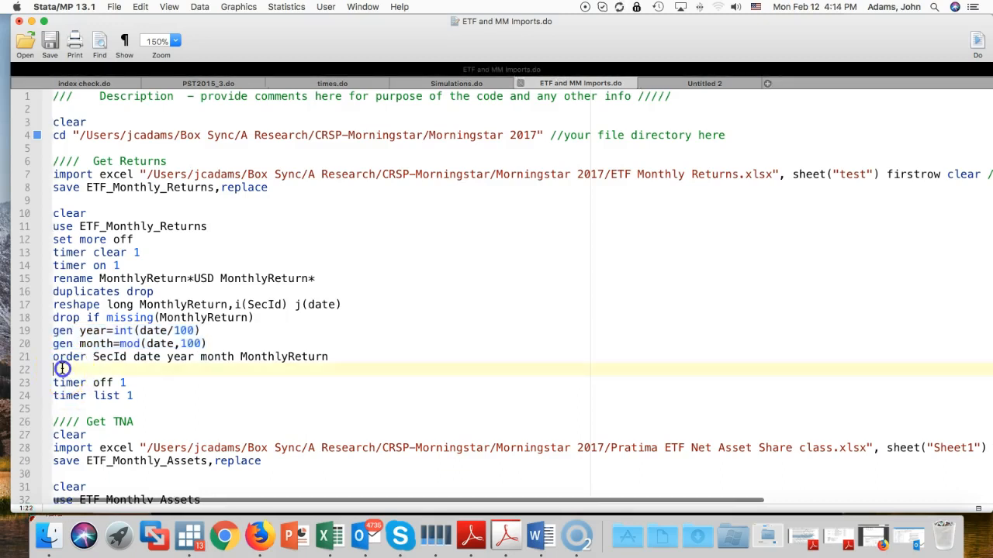
{"action": "left_click", "coordinate": [103, 358]}
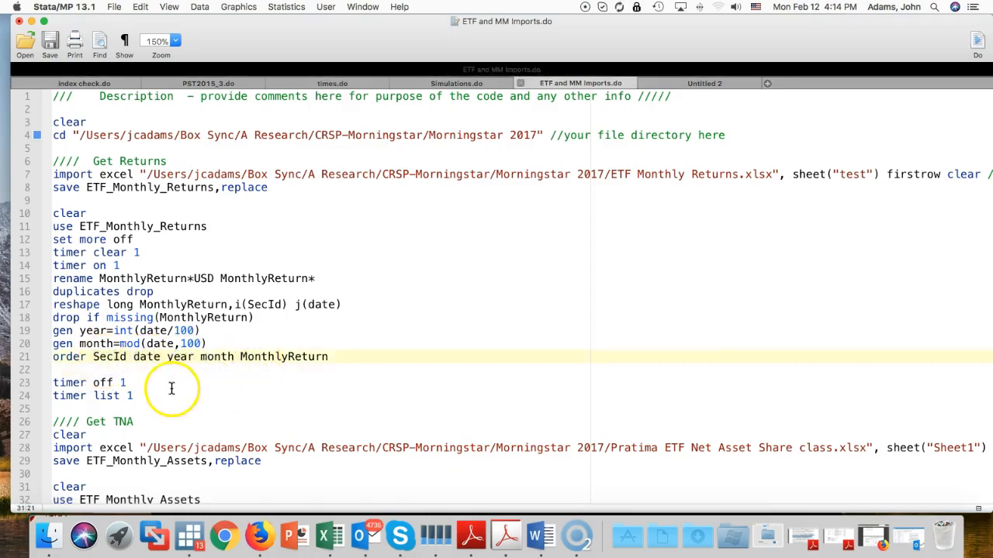
{"action": "left_click", "coordinate": [100, 372]}
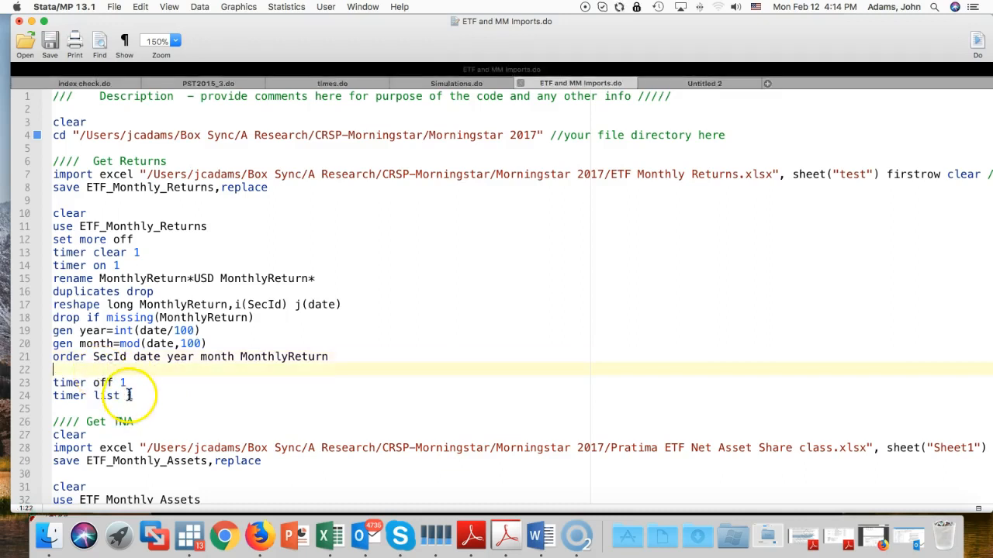
Step: Add the command "save ETF_Monthly_Returns2, replace" on line 26, after a blank line below timer list 1
{"action": "left_click", "coordinate": [165, 398]}
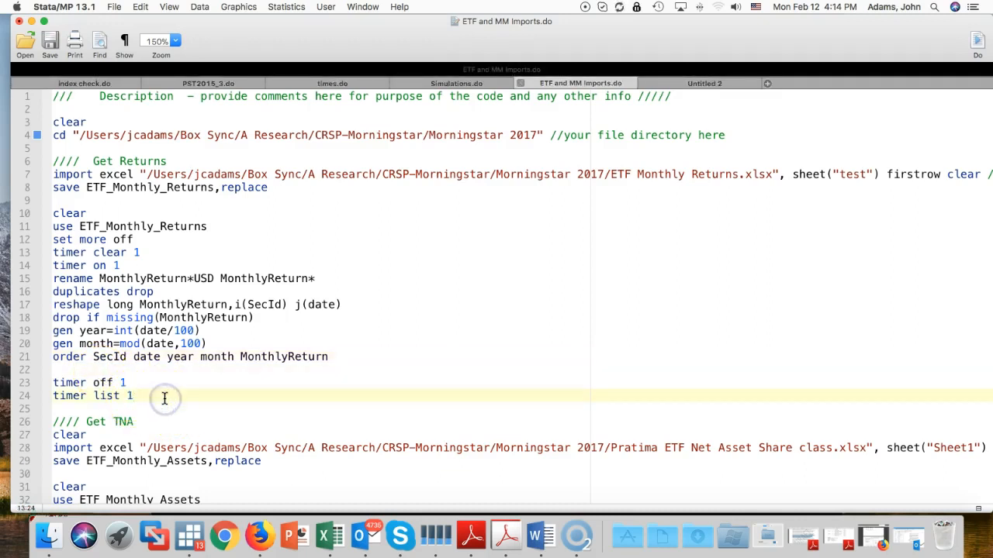
{"action": "key", "text": "Return"}
{"action": "key", "text": "Return"}
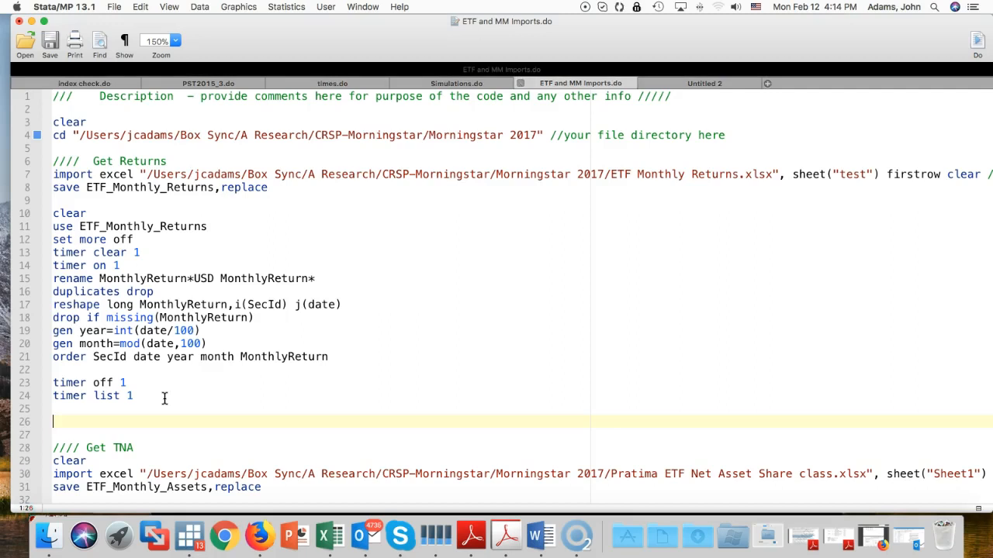
{"action": "type", "text": "save ETF_Month"}
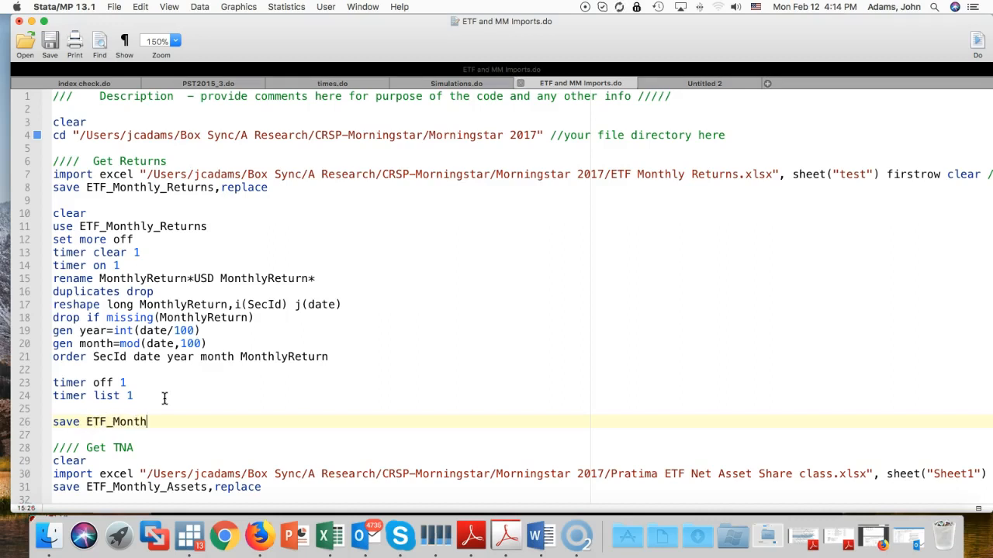
{"action": "type", "text": "ly_Returns"}
{"action": "type", "text": "2, replace"}
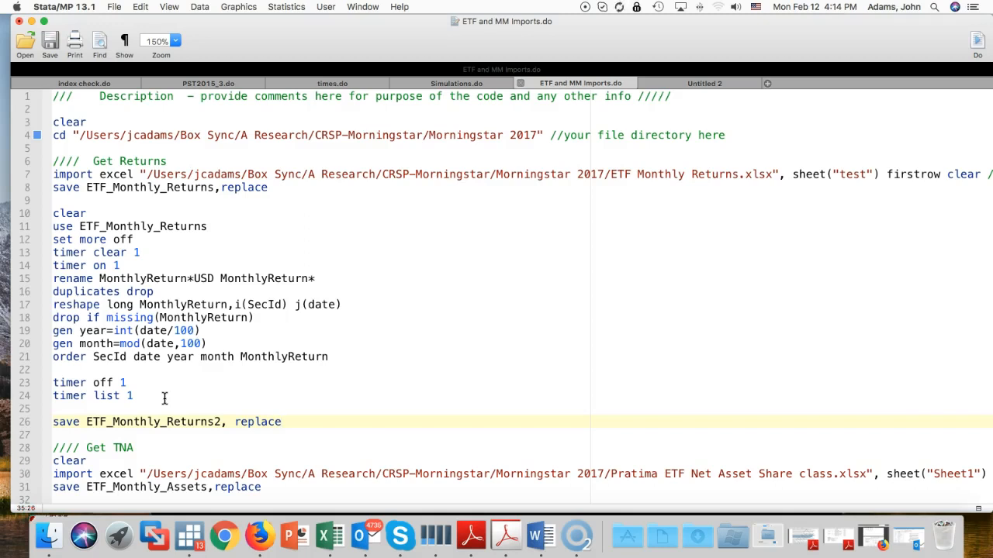
Step: Run lines 10 to 26 of the do-file to reshape the returns and save them as ETF_Monthly_Returns2
{"action": "left_click", "coordinate": [206, 429]}
{"action": "left_click", "coordinate": [218, 421]}
{"action": "left_click_drag", "start_coordinate": [295, 422], "coordinate": [23, 212]}
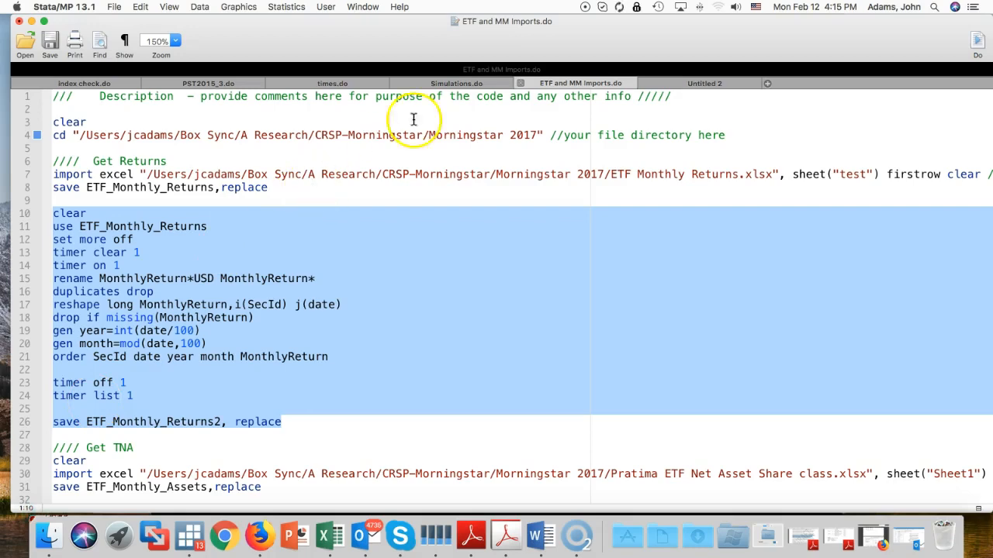
{"action": "left_click", "coordinate": [979, 45]}
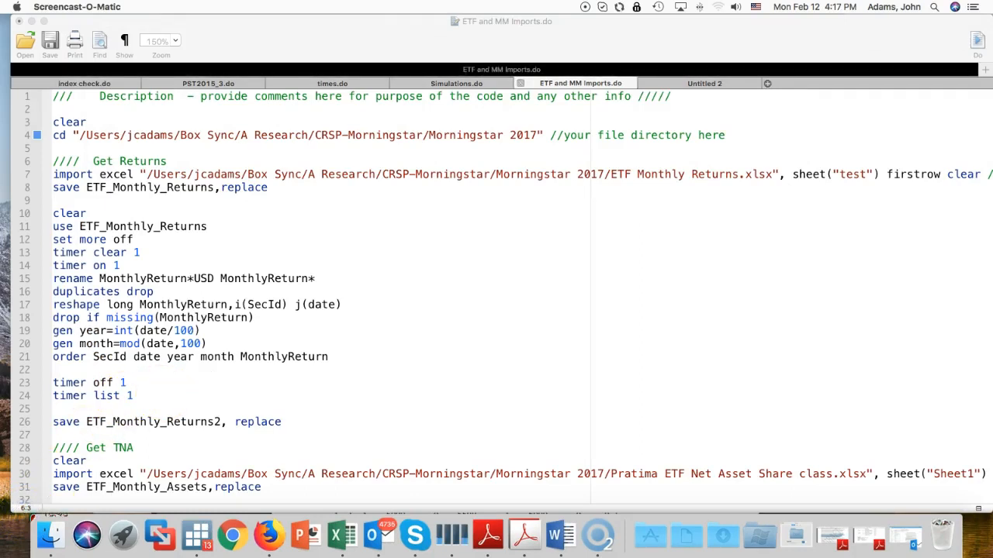
Step: Open the reshaped ETF_Monthly_Returns2 dataset in the Data Editor
{"action": "left_click_drag", "start_coordinate": [581, 121], "coordinate": [694, 79]}
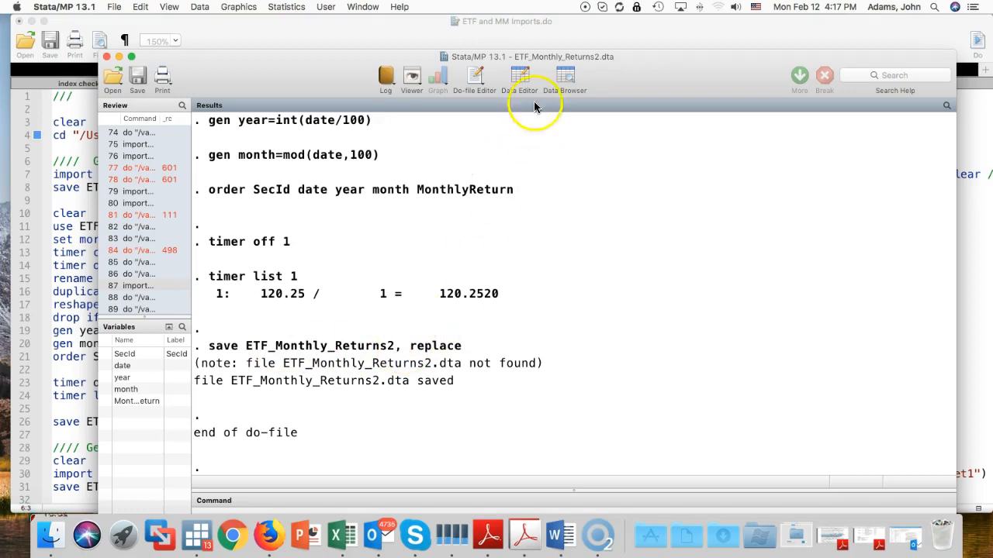
{"action": "right_click", "coordinate": [522, 80]}
{"action": "left_click", "coordinate": [517, 80]}
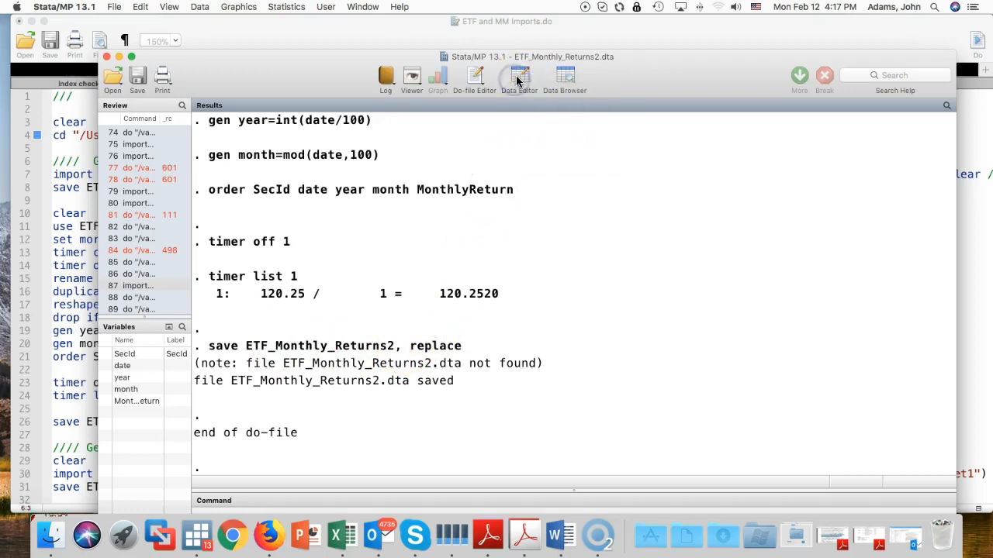
{"action": "left_click", "coordinate": [518, 80]}
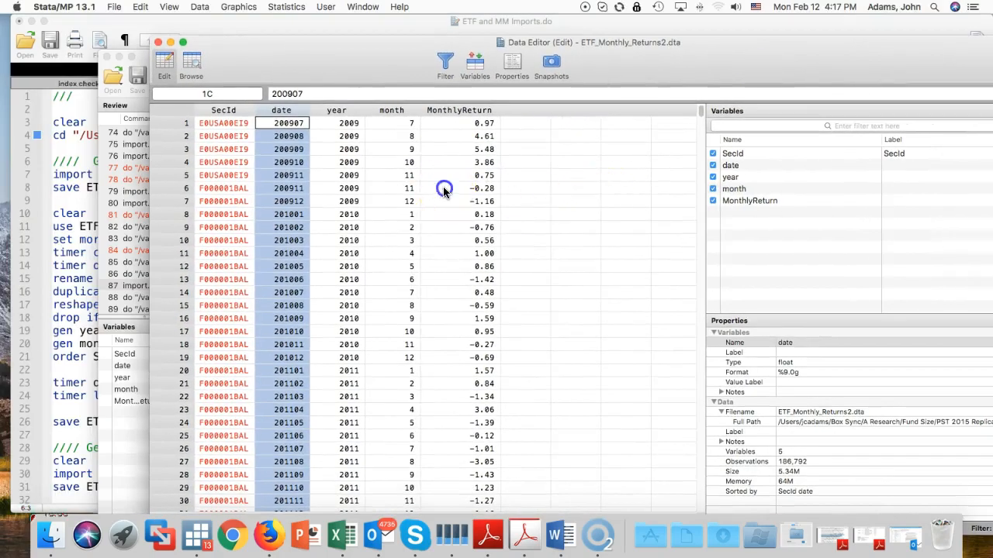
Step: Examine the SecId, date, year, month and MonthlyReturn values in the first records of the reshaped dataset
{"action": "left_click", "coordinate": [444, 188]}
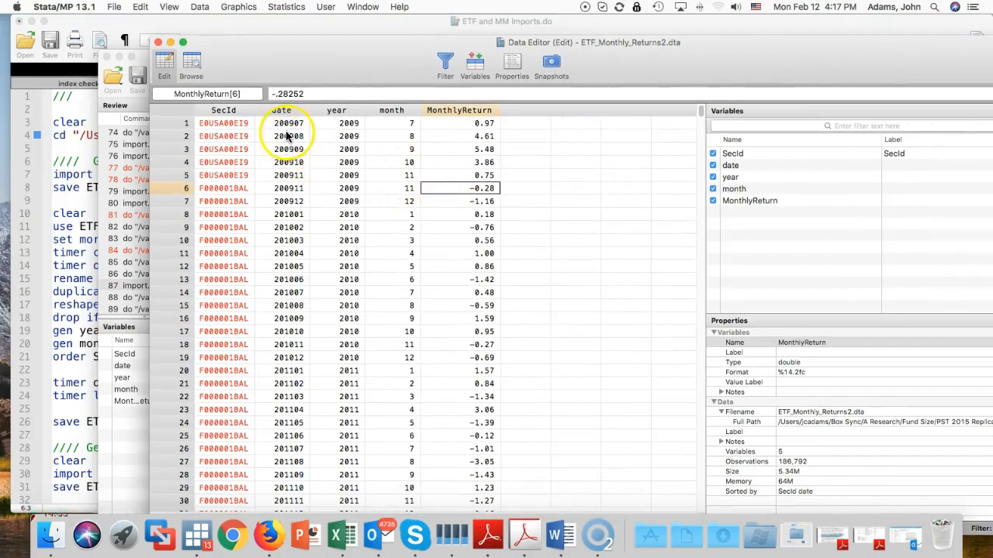
{"action": "left_click", "coordinate": [285, 124]}
{"action": "left_click", "coordinate": [221, 126]}
{"action": "scroll", "coordinate": [225, 142], "scroll_direction": "down", "scroll_amount": 20}
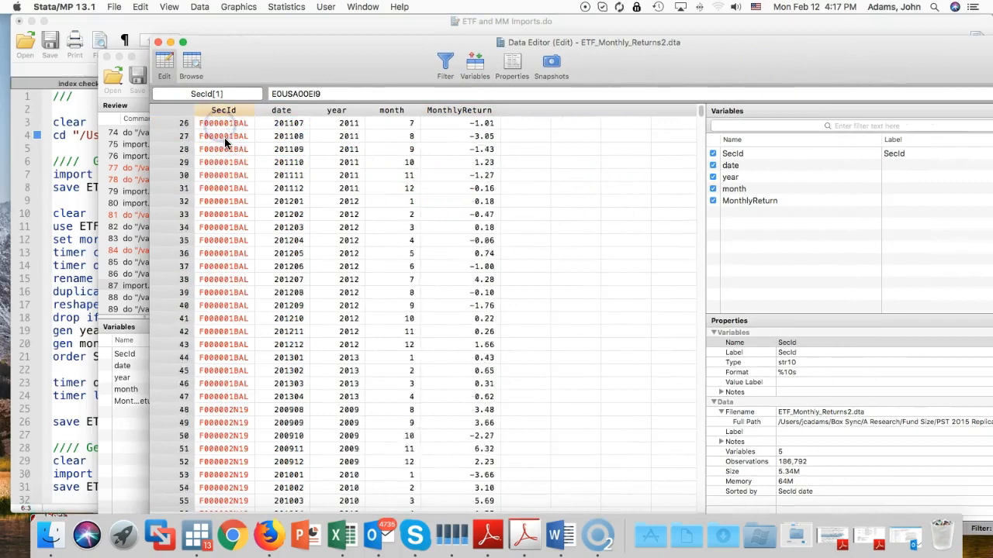
{"action": "scroll", "coordinate": [225, 143], "scroll_direction": "up", "scroll_amount": 20}
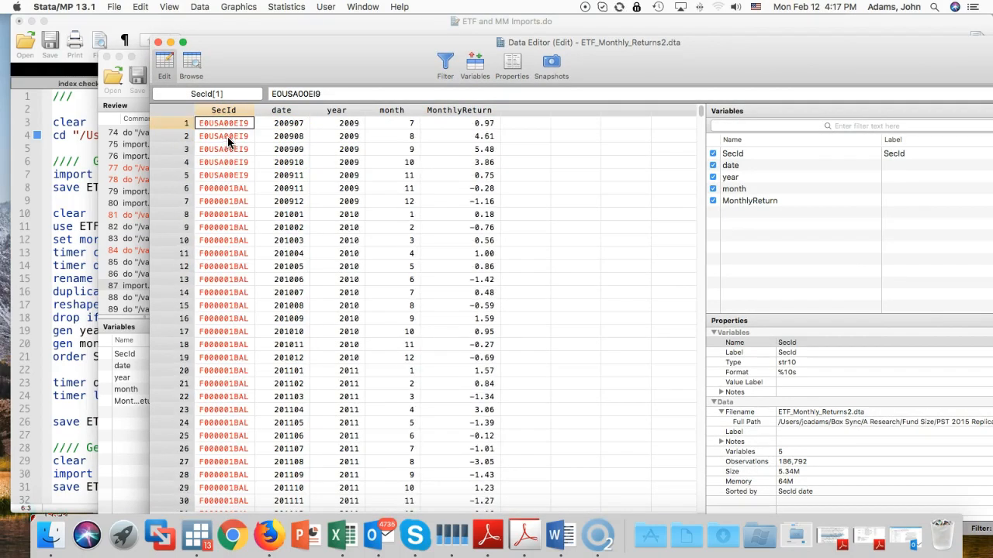
{"action": "left_click", "coordinate": [284, 126]}
{"action": "left_click", "coordinate": [338, 125]}
{"action": "left_click", "coordinate": [396, 125]}
{"action": "left_click", "coordinate": [456, 124]}
Step: Browse further down the reshaped dataset, spot-checking MonthlyReturn values for several funds
{"action": "scroll", "coordinate": [459, 170], "scroll_direction": "down", "scroll_amount": 18}
{"action": "scroll", "coordinate": [460, 173], "scroll_direction": "down", "scroll_amount": 20}
{"action": "scroll", "coordinate": [460, 177], "scroll_direction": "down", "scroll_amount": 1}
{"action": "left_click", "coordinate": [465, 185]}
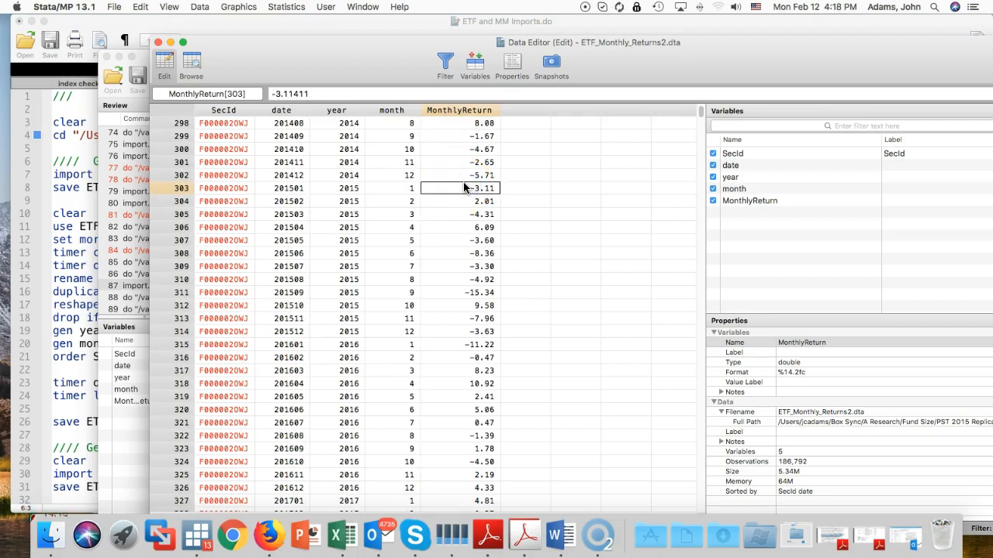
{"action": "scroll", "coordinate": [465, 182], "scroll_direction": "down", "scroll_amount": 20}
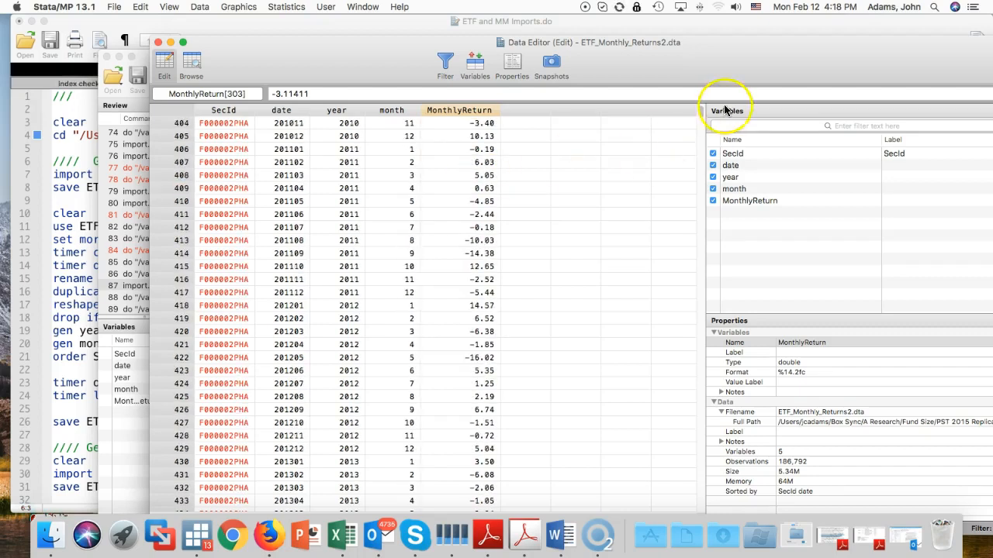
{"action": "left_click_drag", "start_coordinate": [701, 114], "coordinate": [701, 155]}
{"action": "left_click", "coordinate": [469, 266]}
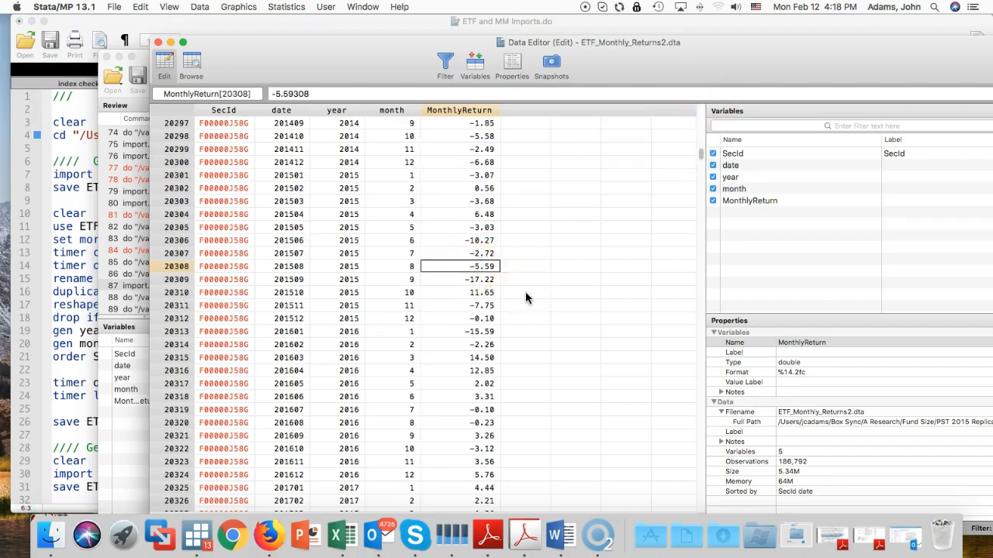
{"action": "left_click_drag", "start_coordinate": [701, 157], "coordinate": [702, 264]}
{"action": "left_click", "coordinate": [479, 305]}
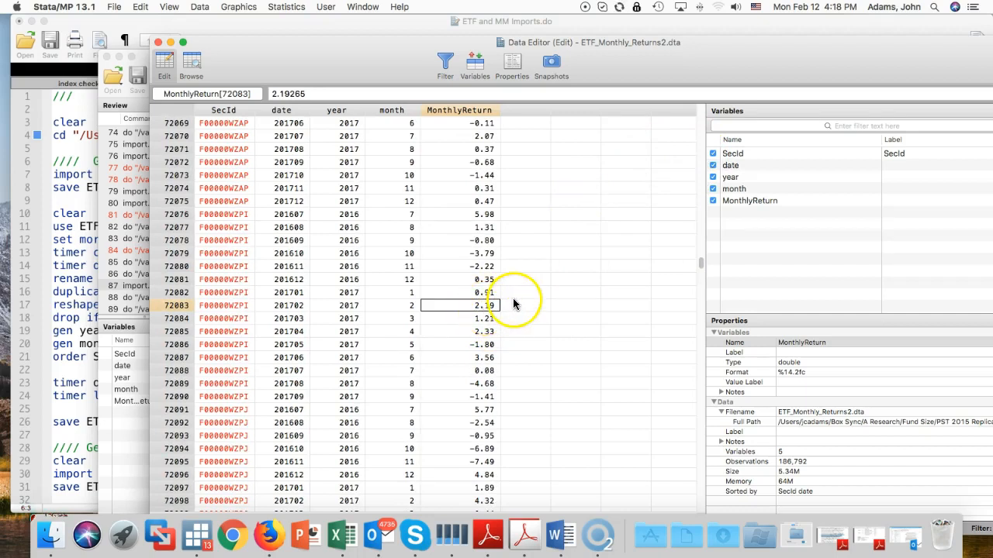
{"action": "left_click_drag", "start_coordinate": [702, 271], "coordinate": [700, 311]}
{"action": "left_click", "coordinate": [477, 344]}
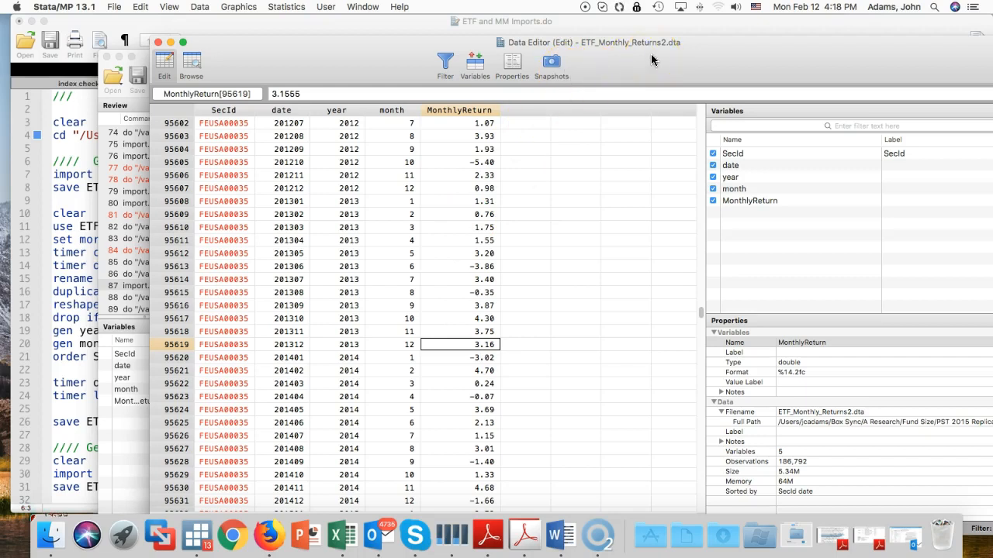
Step: Close the Data Editor and minimize the results window to return to the do-file
{"action": "left_click_drag", "start_coordinate": [651, 56], "coordinate": [0, 51]}
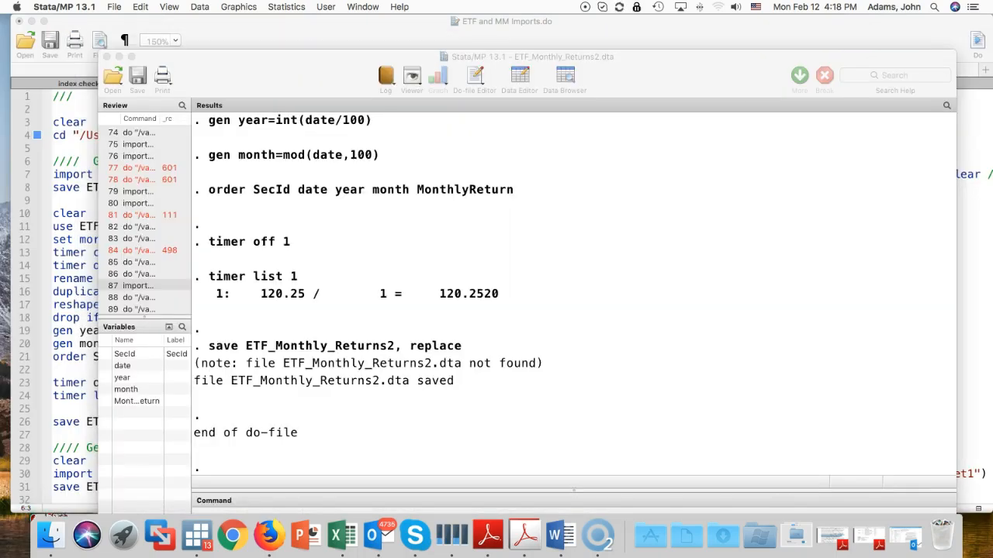
{"action": "left_click", "coordinate": [275, 74]}
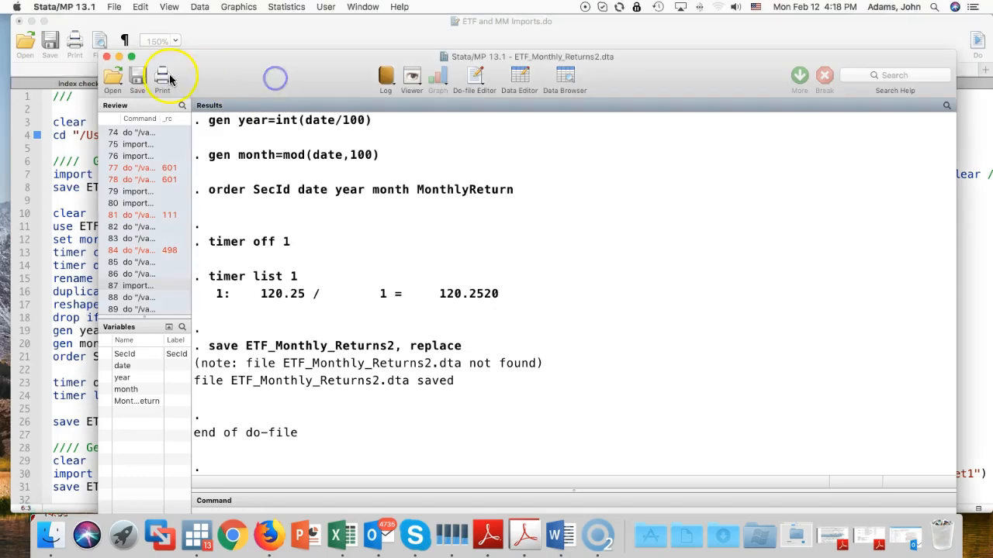
{"action": "left_click", "coordinate": [118, 57]}
Step: Change the dataset name in the save command on line 26 to ETF_Monthly_Returns
{"action": "scroll", "coordinate": [211, 334], "scroll_direction": "down", "scroll_amount": 3}
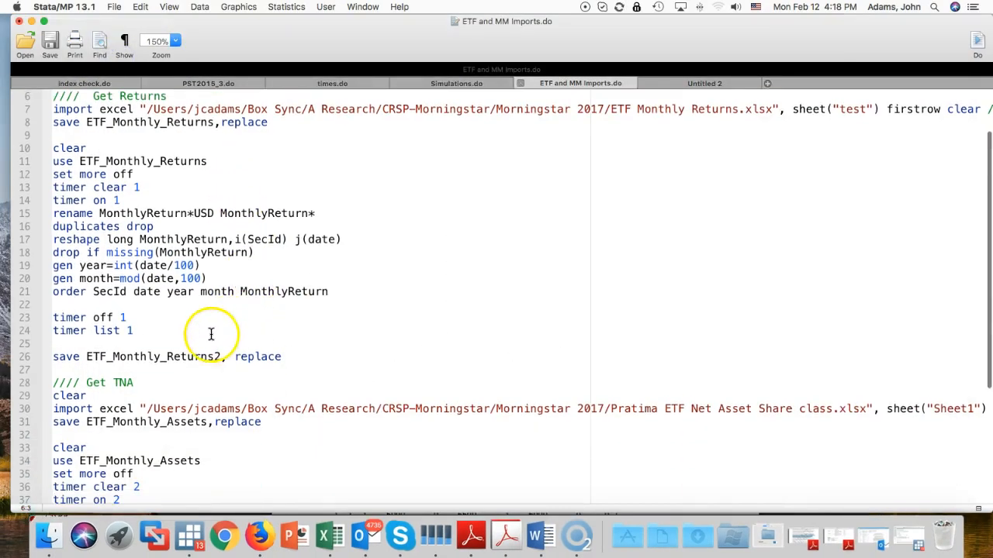
{"action": "left_click", "coordinate": [220, 358]}
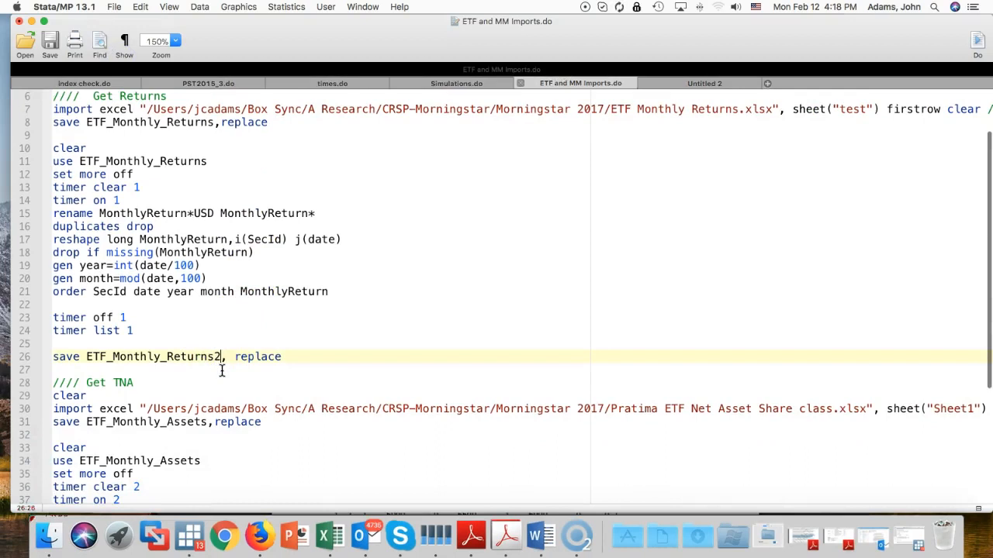
{"action": "key", "text": "BackSpace"}
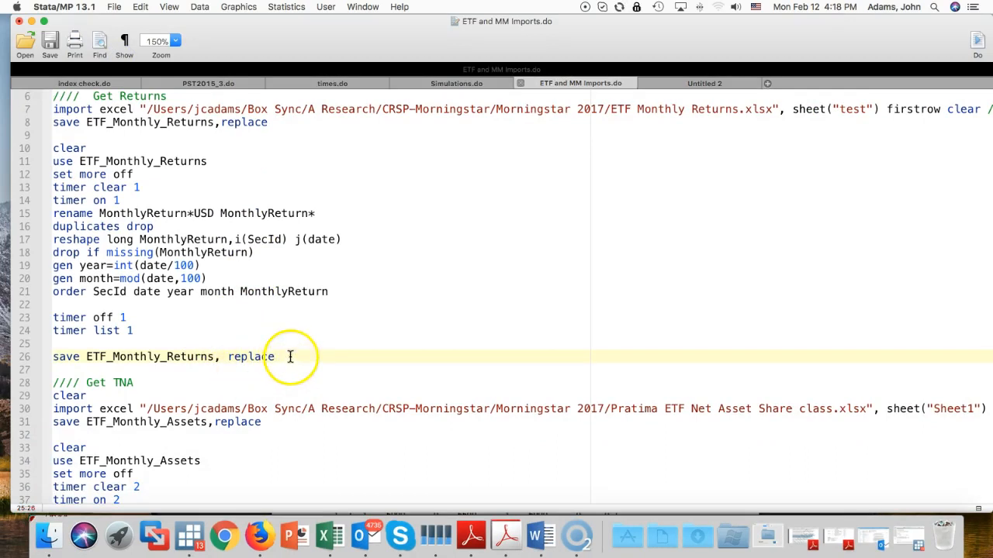
Step: Run only the save command on line 26 to overwrite ETF_Monthly_Returns, and bring up the results window
{"action": "left_click", "coordinate": [34, 357]}
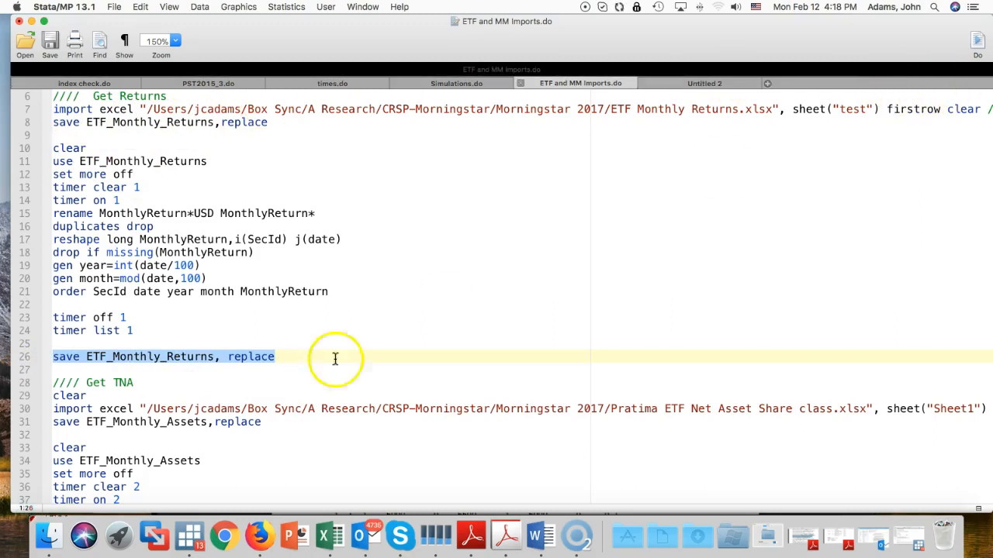
{"action": "left_click", "coordinate": [974, 46]}
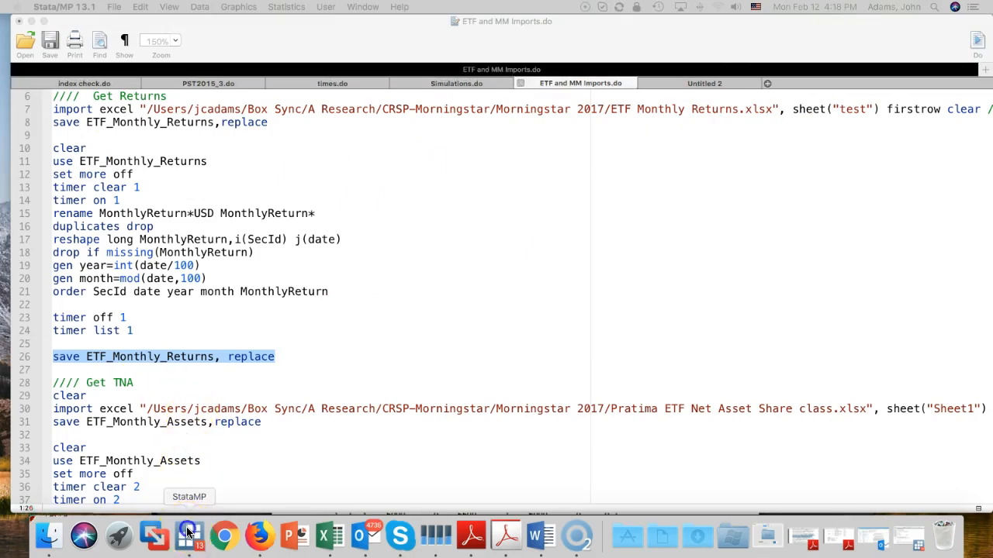
{"action": "left_click", "coordinate": [187, 532]}
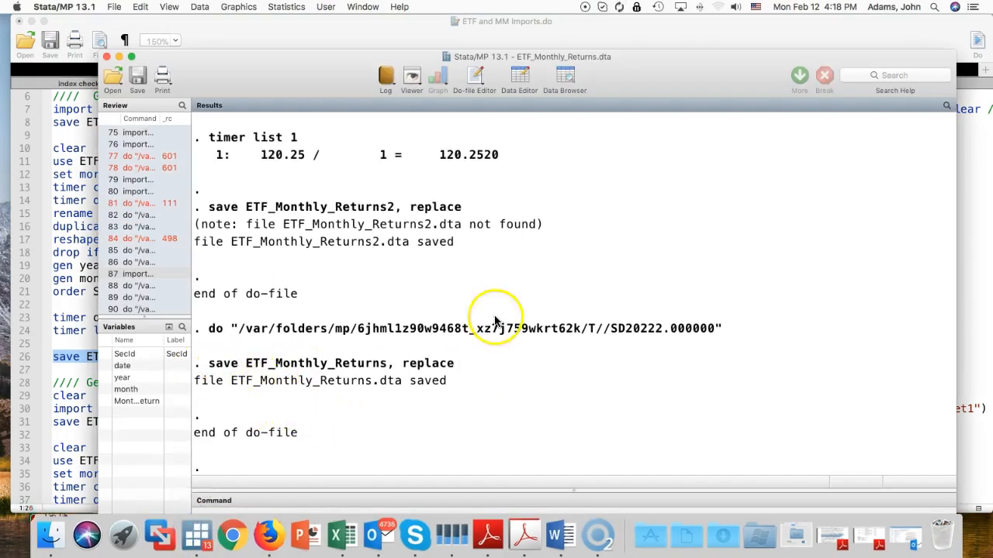
Step: Return to the do-file and add the line erase ETF_Monthly_Returns2 below the save command on line 26
{"action": "left_click", "coordinate": [208, 44]}
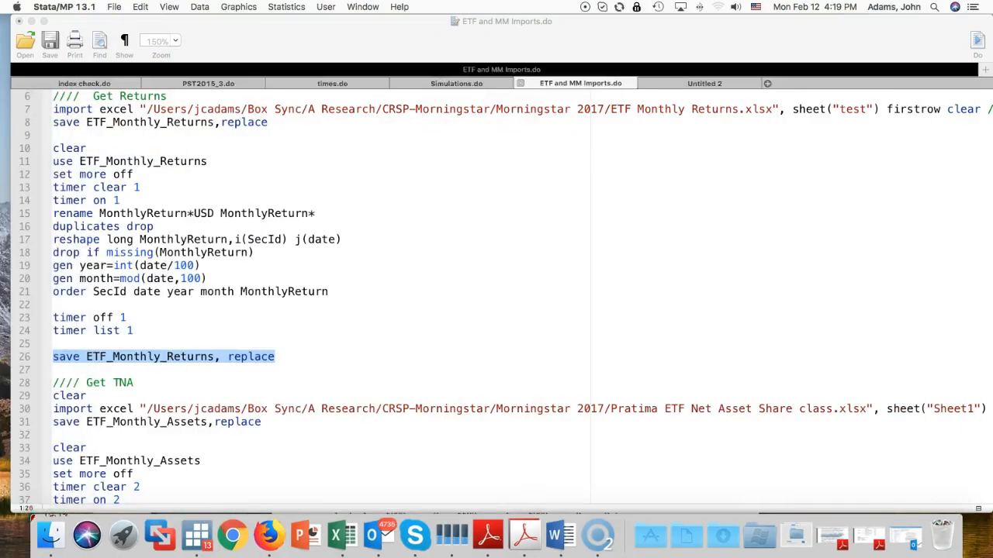
{"action": "left_click", "coordinate": [100, 357]}
{"action": "left_click_drag", "start_coordinate": [278, 356], "coordinate": [11, 356]}
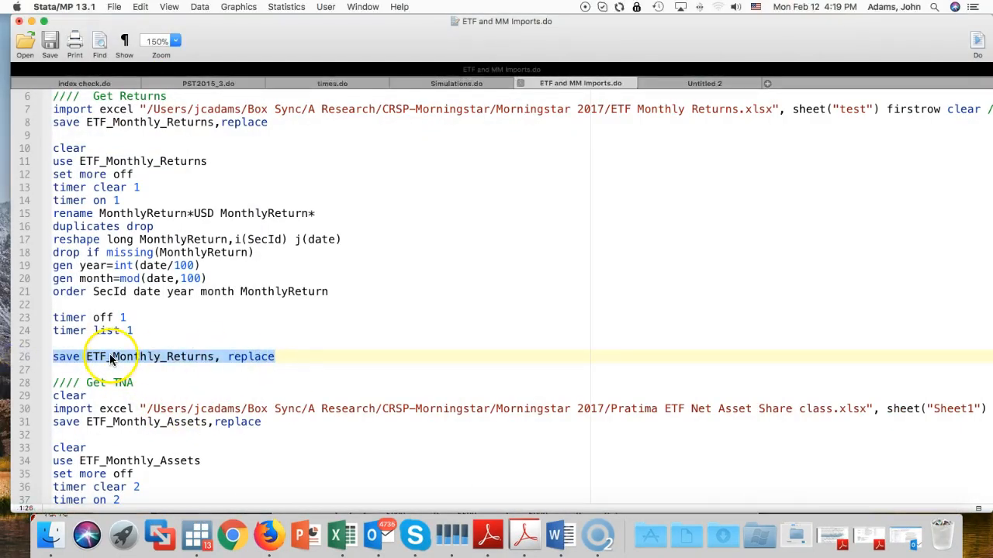
{"action": "left_click", "coordinate": [282, 357]}
{"action": "key", "text": "Return"}
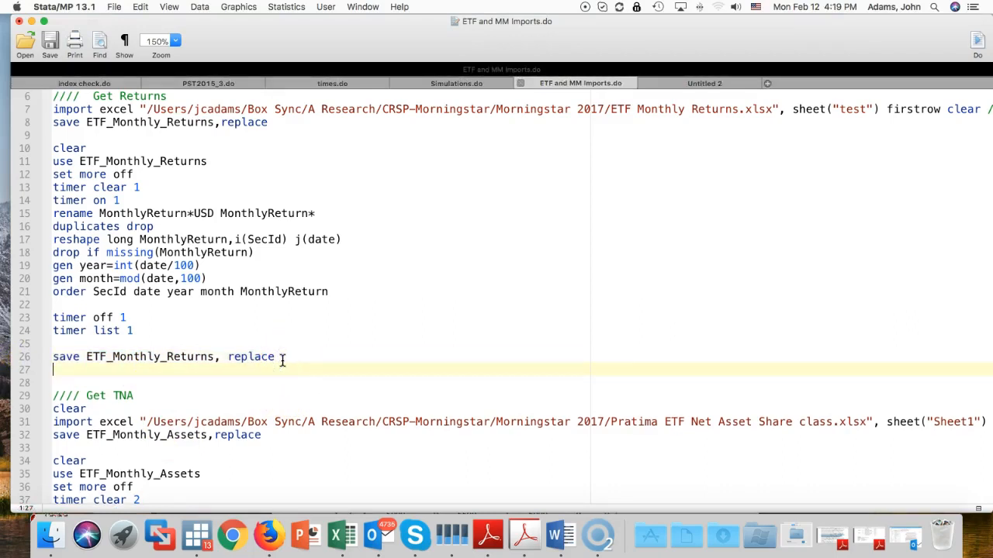
{"action": "type", "text": "erase ETF_Monthly_Returns2"}
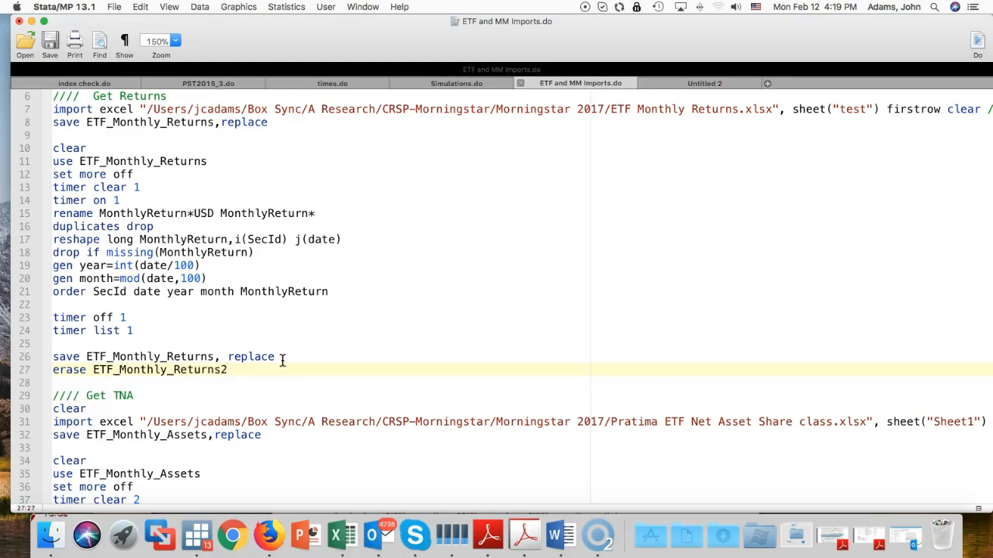
Step: Run only the erase ETF_Monthly_Returns2 command on line 27, retyping the missing F in its name, and return to the do-file
{"action": "left_click_drag", "start_coordinate": [231, 370], "coordinate": [34, 369]}
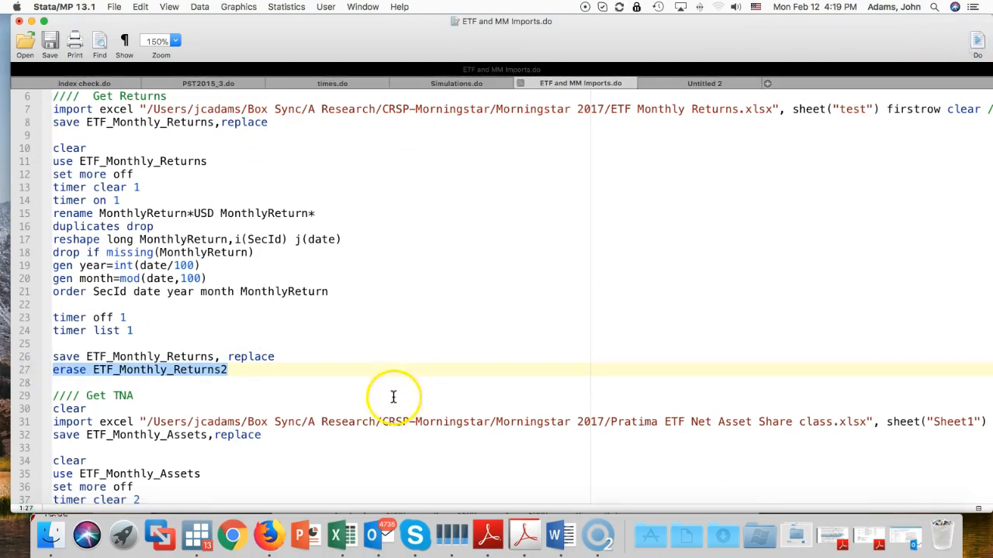
{"action": "left_click", "coordinate": [273, 381]}
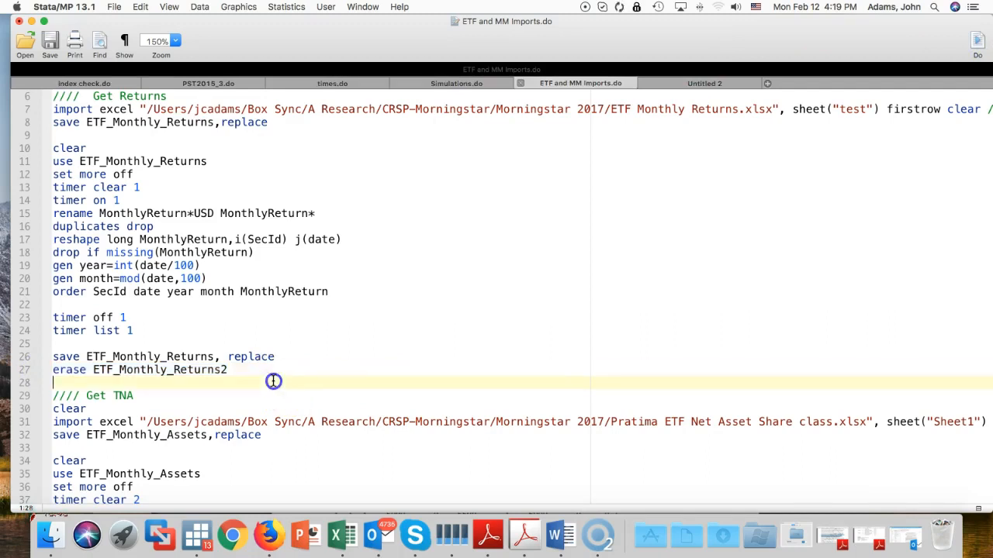
{"action": "left_click", "coordinate": [216, 357]}
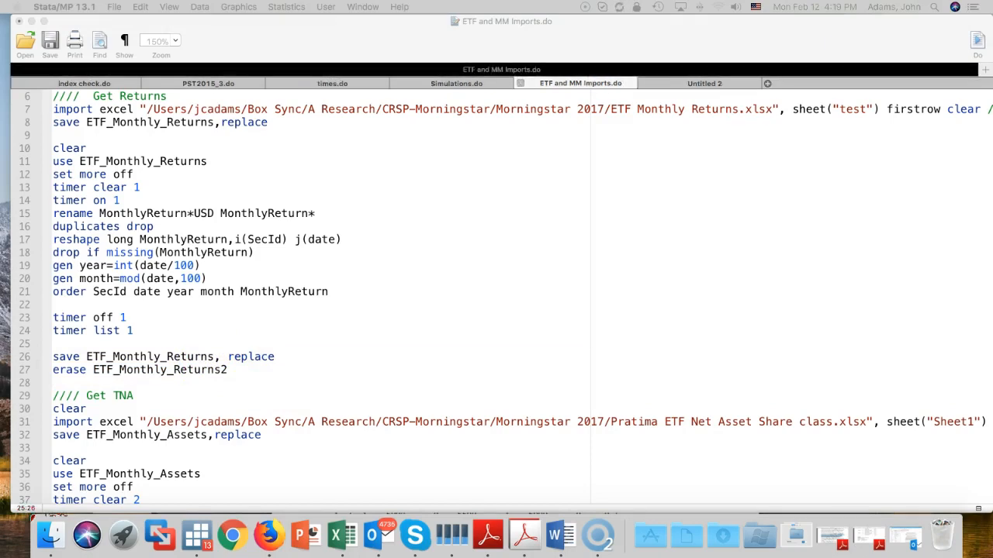
{"action": "left_click", "coordinate": [114, 375]}
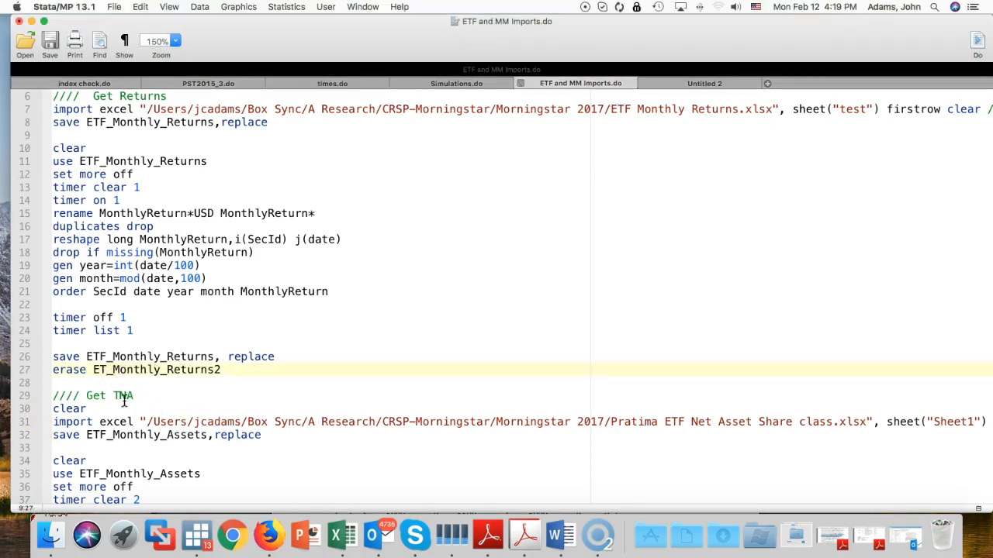
{"action": "type", "text": "F"}
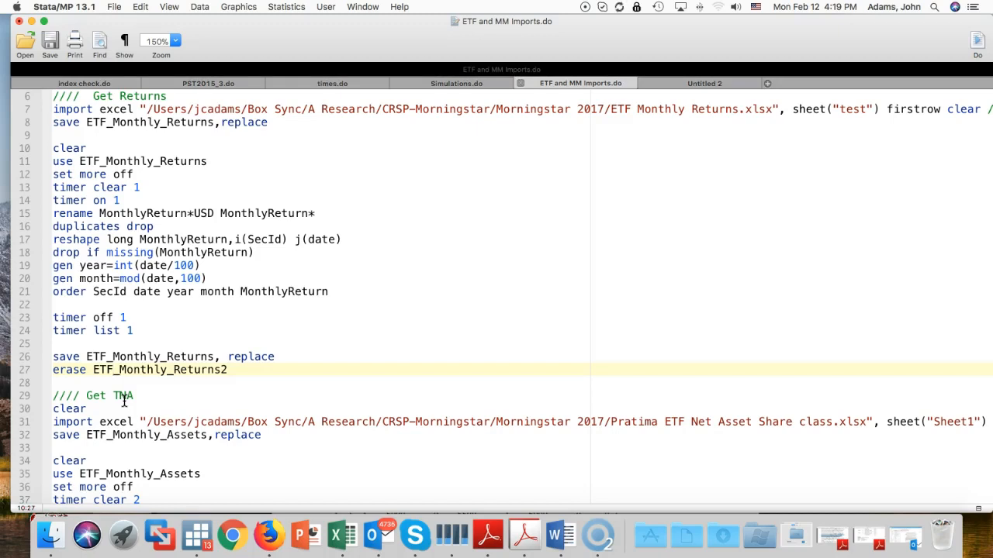
{"action": "left_click", "coordinate": [19, 374]}
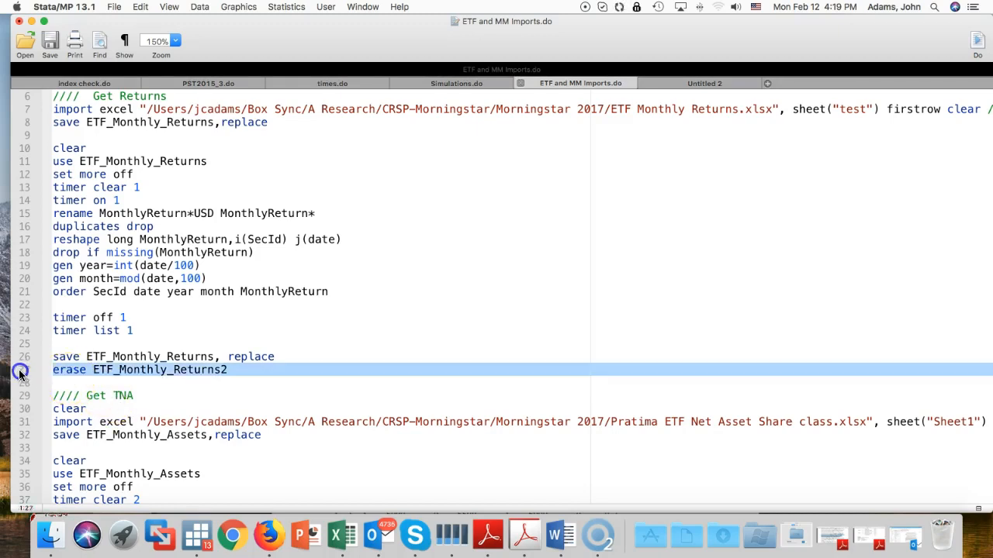
{"action": "left_click", "coordinate": [978, 43]}
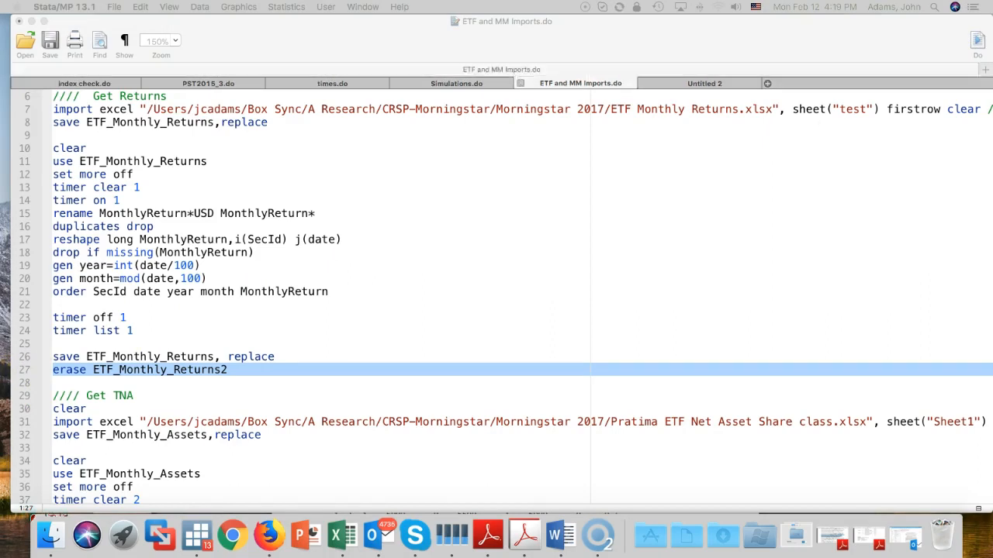
{"action": "left_click", "coordinate": [277, 391]}
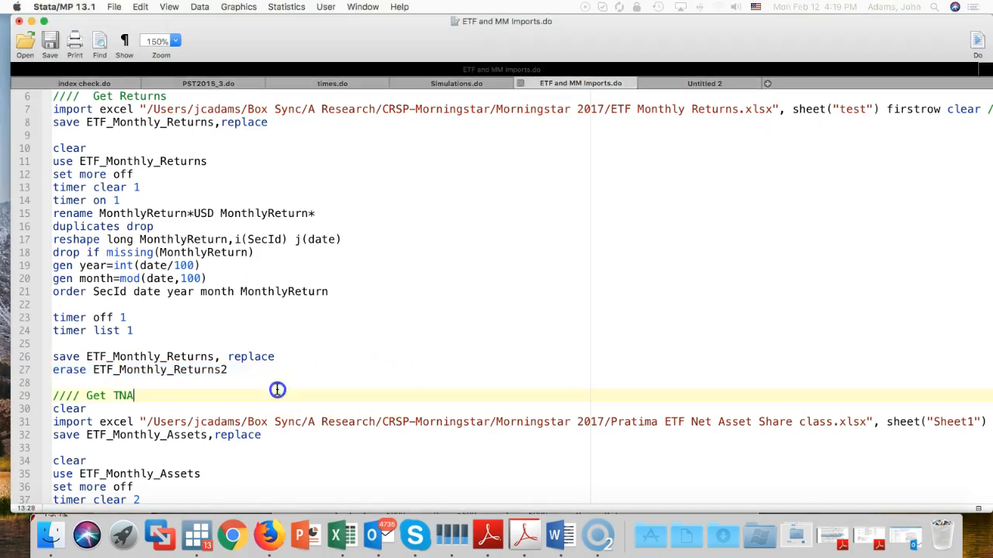
Step: Add the line save ETF_Monthly_Assets2,replace after timer list 2 at the end of the Get TNA section
{"action": "scroll", "coordinate": [214, 389], "scroll_direction": "down", "scroll_amount": 1}
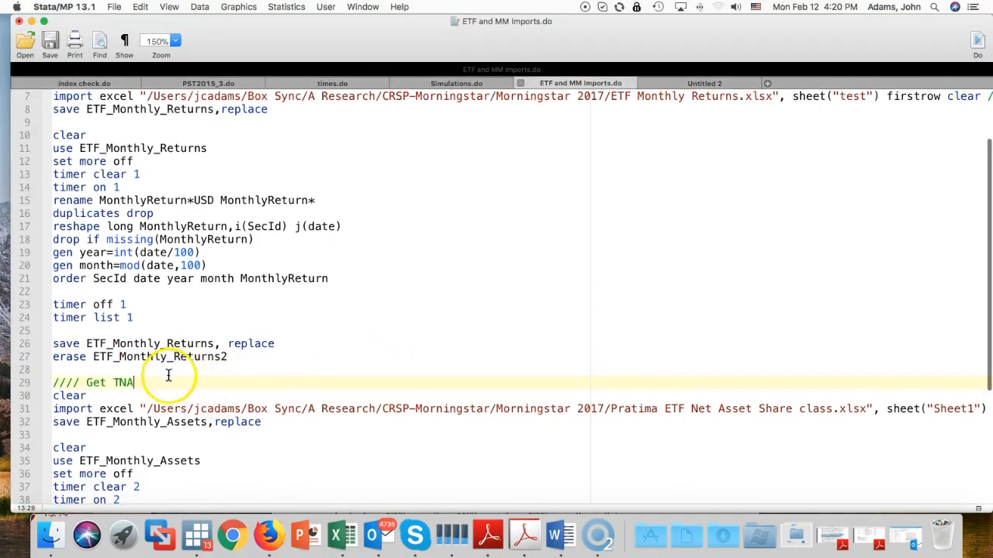
{"action": "scroll", "coordinate": [194, 336], "scroll_direction": "down", "scroll_amount": 5}
{"action": "scroll", "coordinate": [194, 337], "scroll_direction": "down", "scroll_amount": 3}
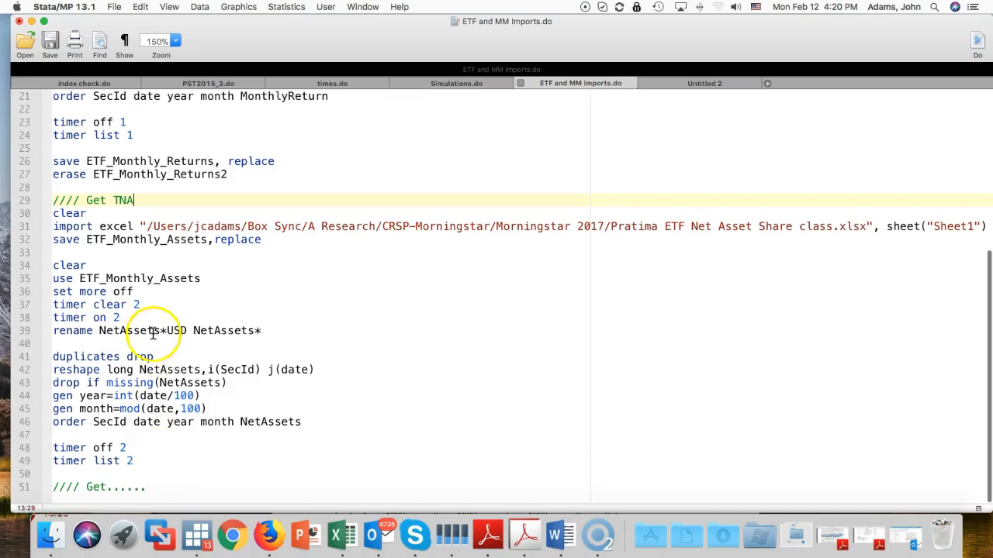
{"action": "left_click", "coordinate": [155, 462]}
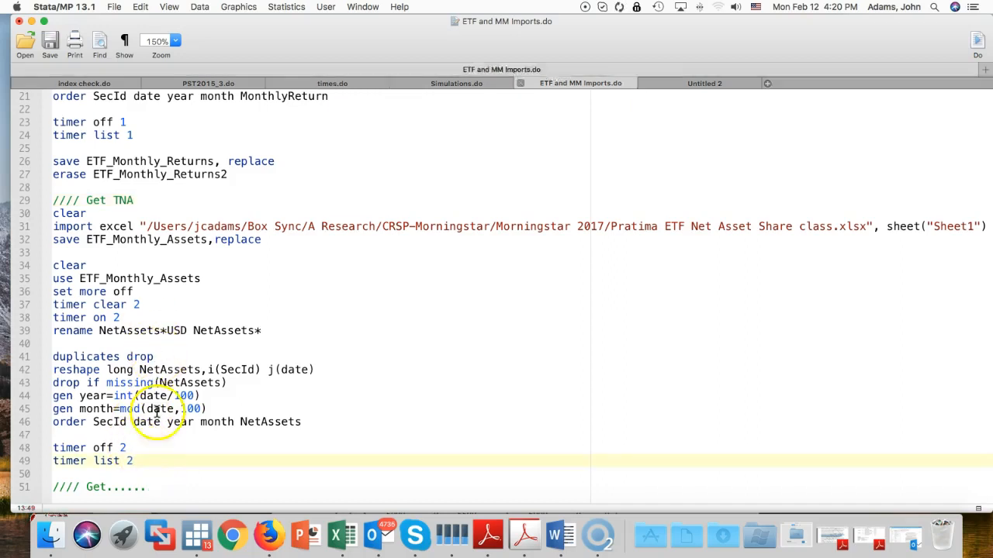
{"action": "key", "text": "Return"}
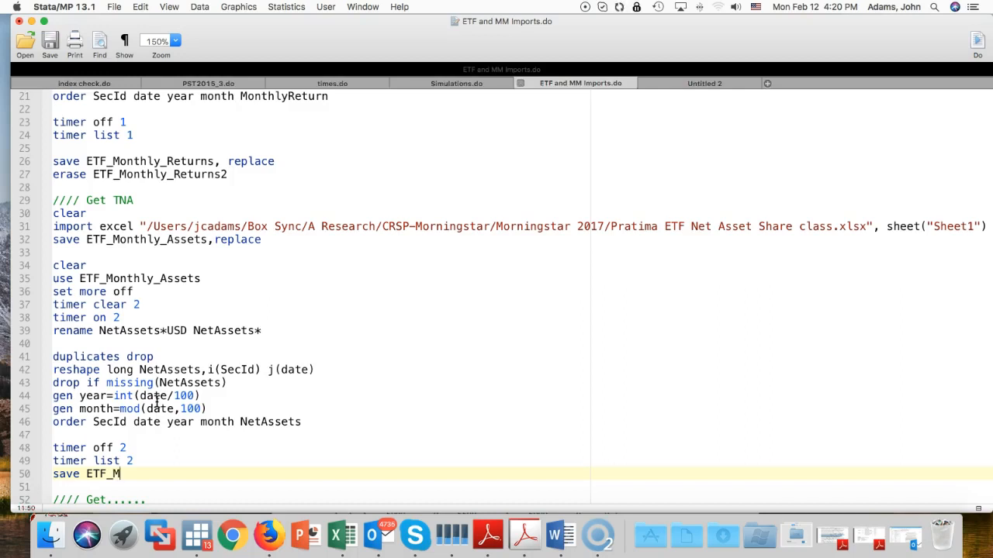
{"action": "type", "text": "ly_Assets"}
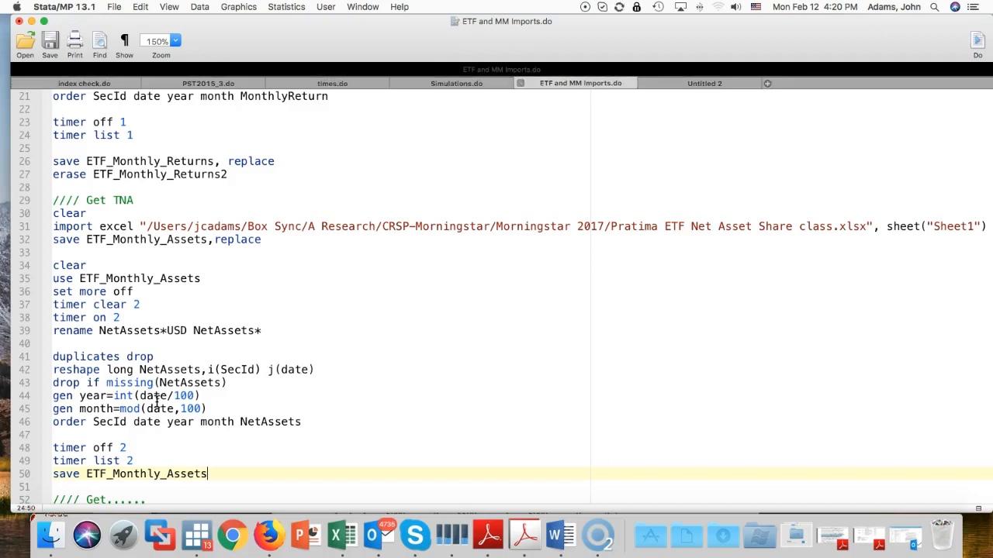
{"action": "type", "text": ",replace"}
{"action": "left_click", "coordinate": [210, 474]}
{"action": "type", "text": "2"}
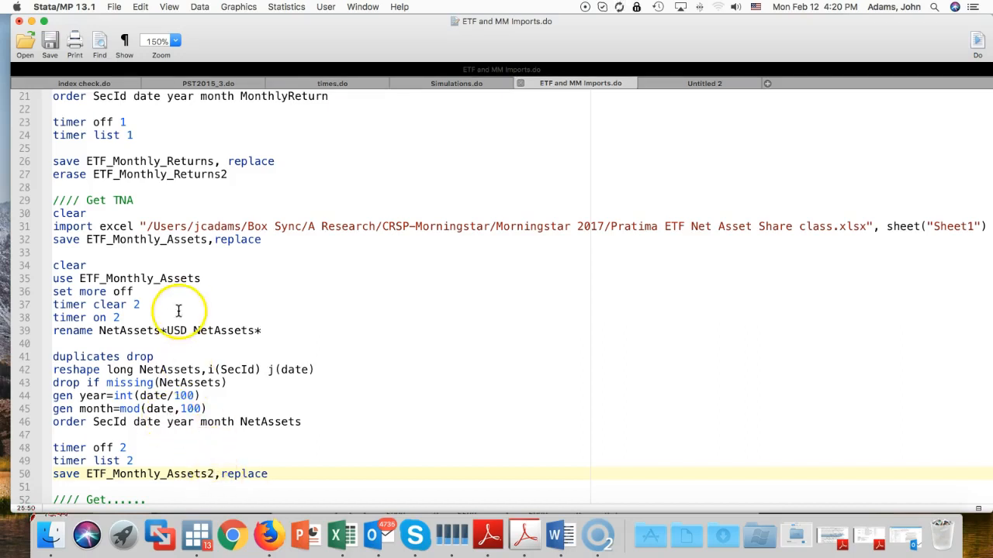
Step: Switch to the ETF net asset share class workbook in Excel and enlarge the view of Sheet1 to 190%
{"action": "left_click", "coordinate": [161, 252]}
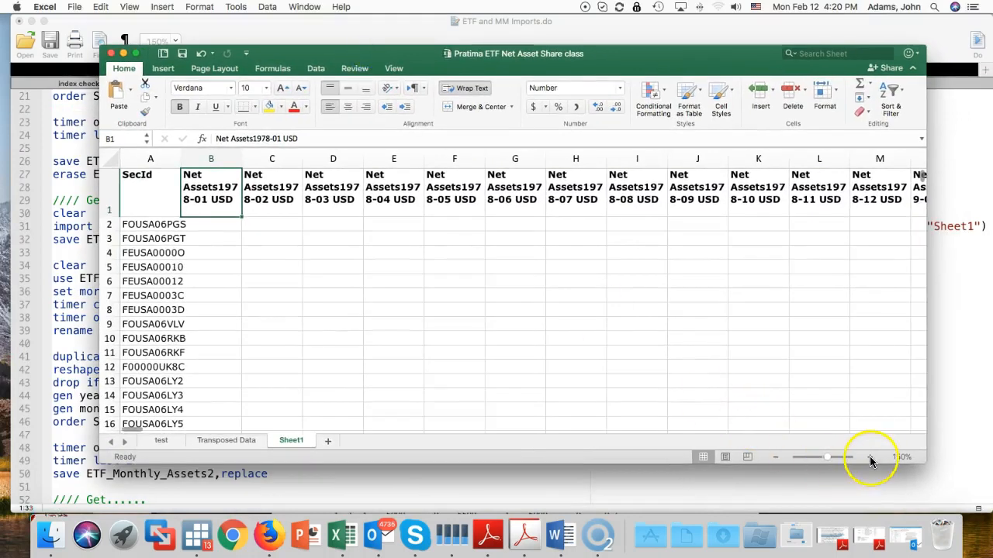
{"action": "left_click", "coordinate": [870, 457]}
{"action": "left_click", "coordinate": [870, 456]}
{"action": "left_click", "coordinate": [869, 457]}
{"action": "left_click", "coordinate": [870, 457]}
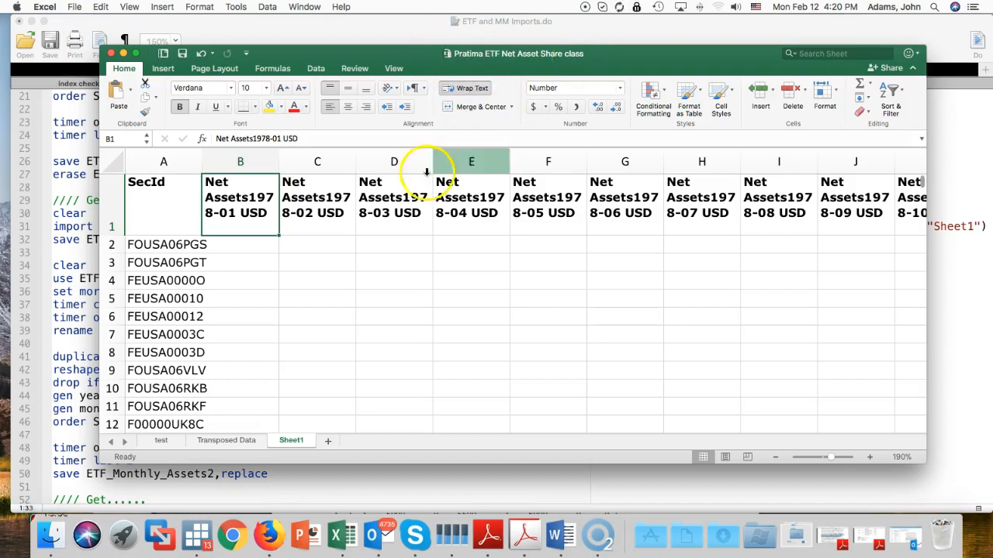
Step: Examine the original Net Assets column headers in the test sheet at 140% zoom, checking cells B1 to E1
{"action": "left_click", "coordinate": [164, 441]}
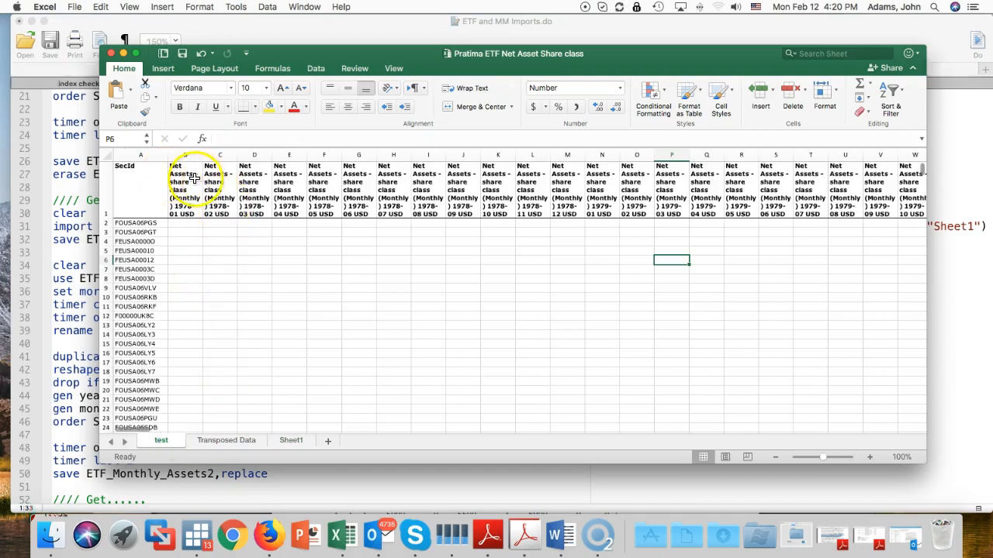
{"action": "left_click", "coordinate": [168, 175]}
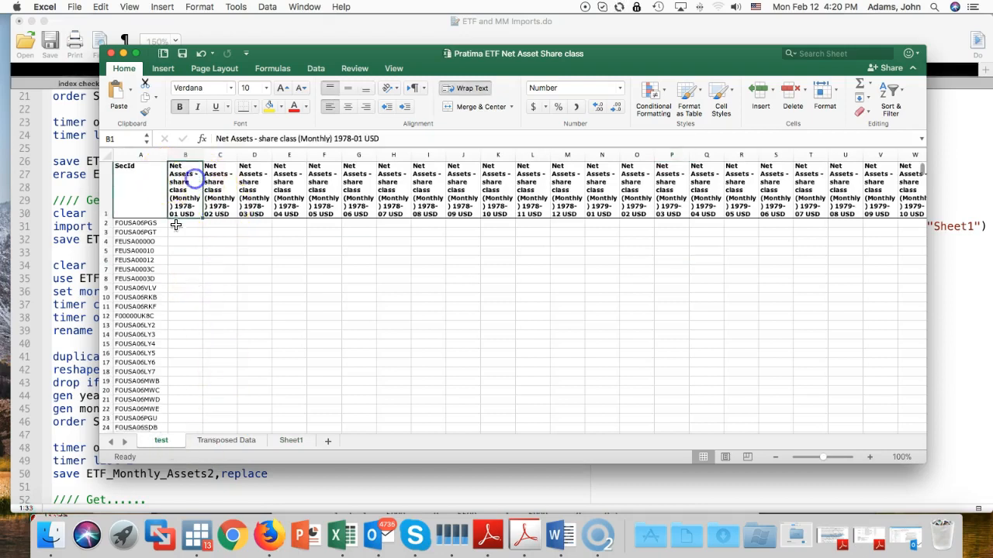
{"action": "left_click", "coordinate": [869, 457]}
{"action": "left_click", "coordinate": [869, 457]}
{"action": "left_click", "coordinate": [870, 457]}
{"action": "left_click", "coordinate": [869, 457]}
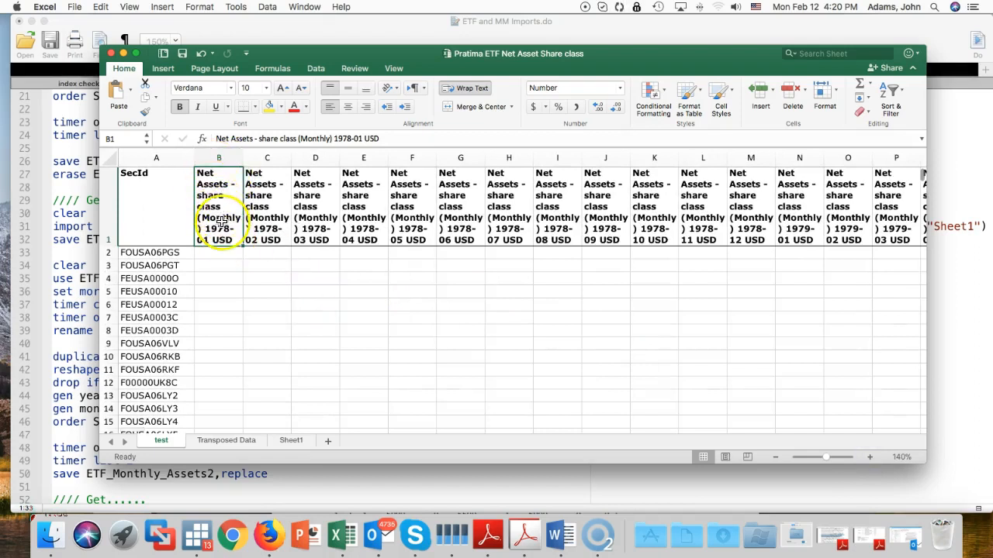
{"action": "left_click", "coordinate": [260, 200]}
{"action": "left_click", "coordinate": [319, 194]}
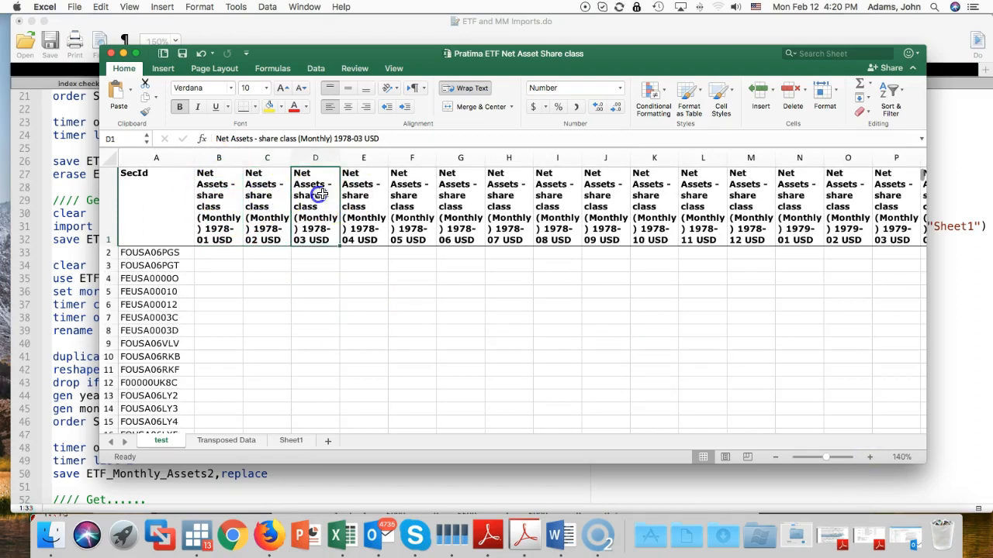
{"action": "left_click", "coordinate": [362, 197]}
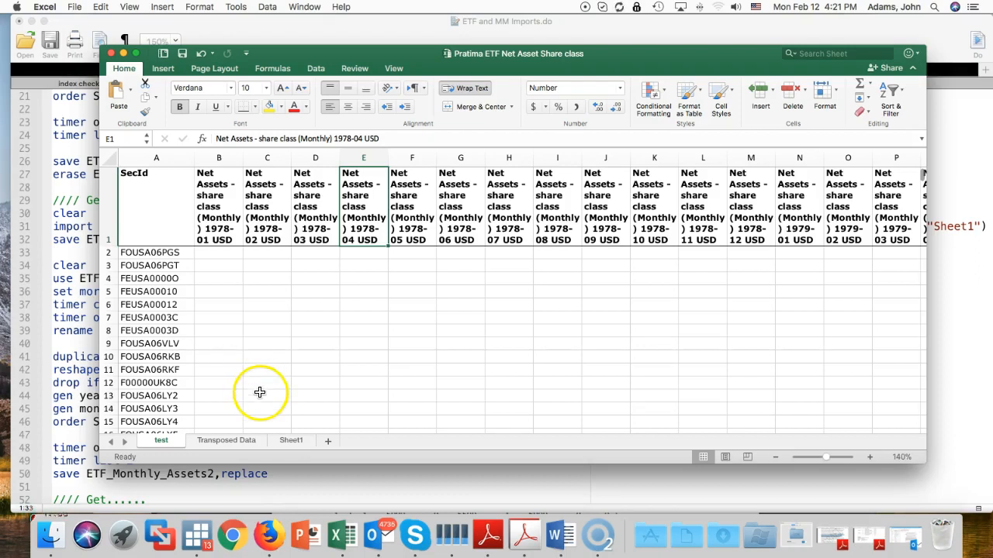
Step: Compare the date labels in column A of the Transposed Data sheet with the original headers in the test sheet
{"action": "left_click", "coordinate": [237, 441]}
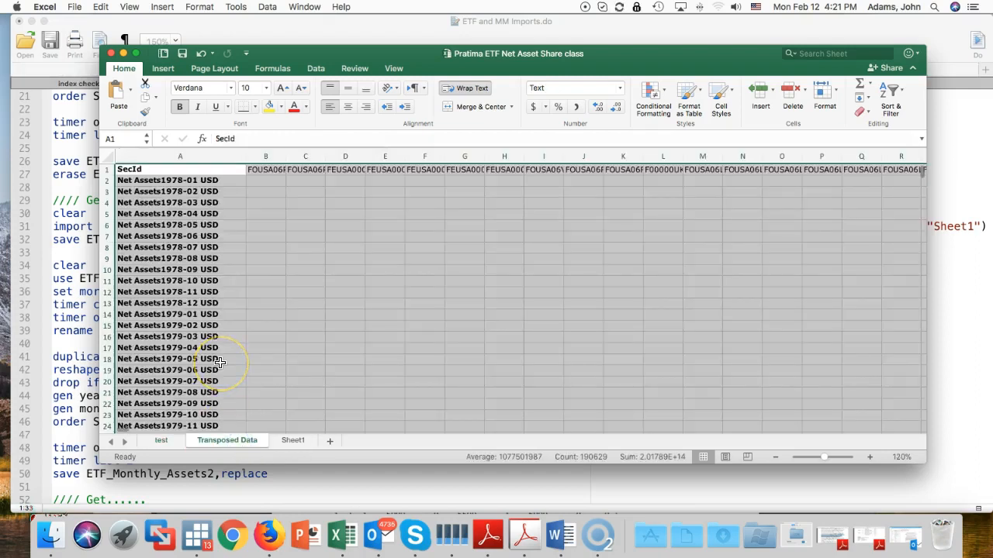
{"action": "left_click", "coordinate": [219, 363]}
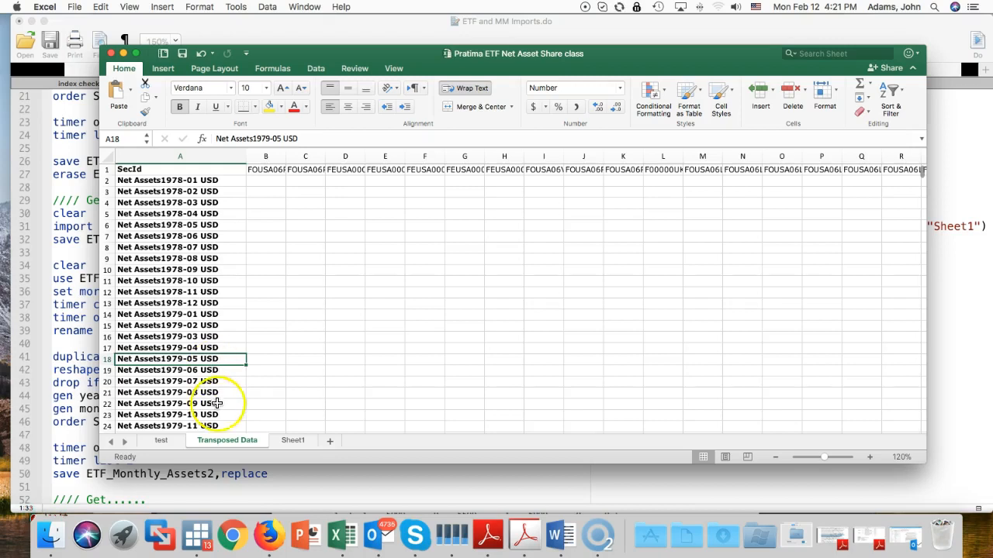
{"action": "scroll", "coordinate": [191, 436], "scroll_direction": "up", "scroll_amount": 1}
{"action": "left_click", "coordinate": [166, 439]}
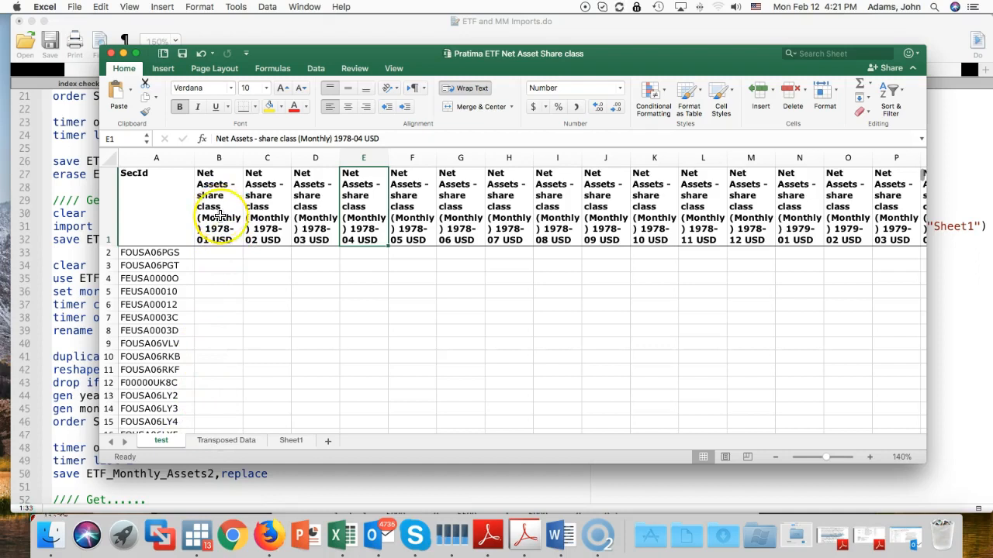
{"action": "left_click", "coordinate": [231, 440]}
{"action": "left_click", "coordinate": [172, 259]}
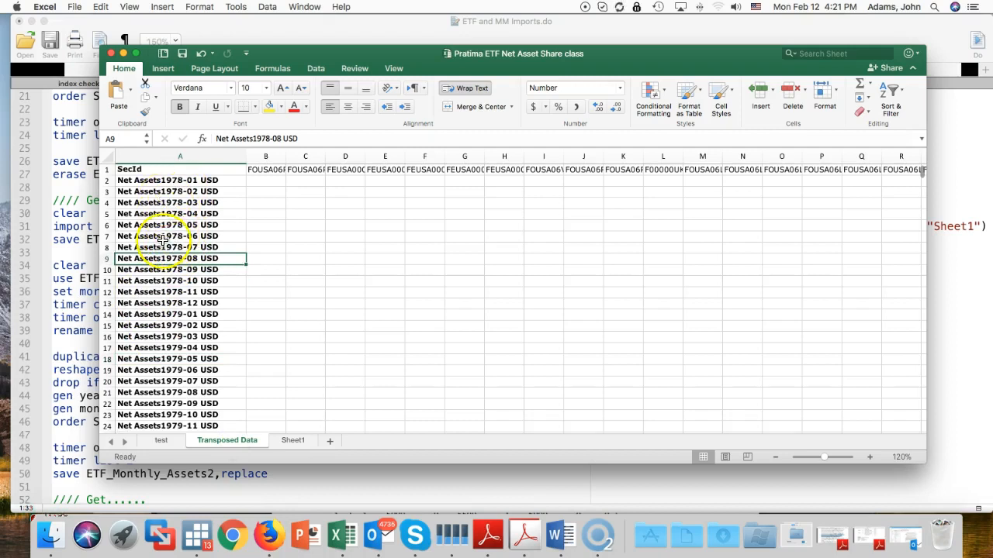
{"action": "left_click", "coordinate": [166, 440]}
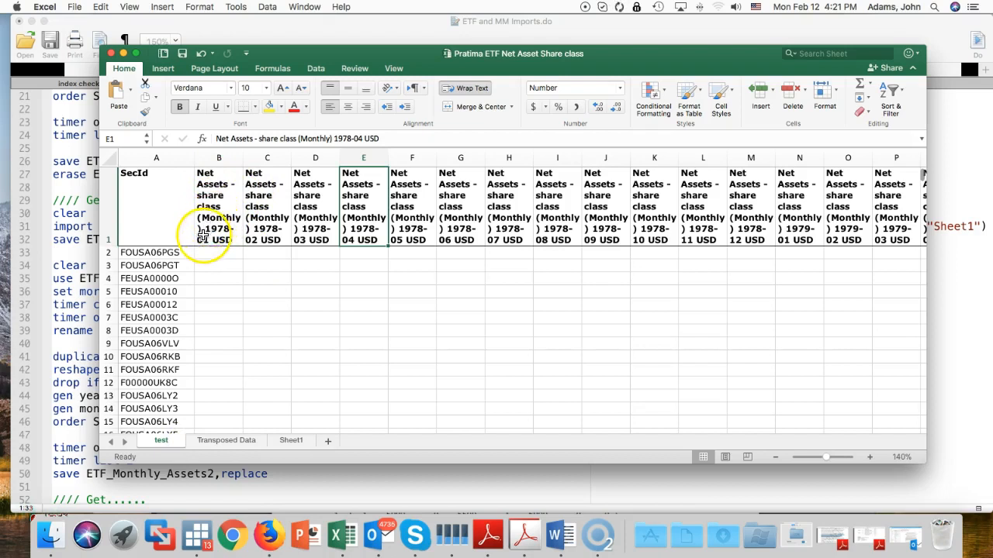
{"action": "left_click", "coordinate": [225, 440]}
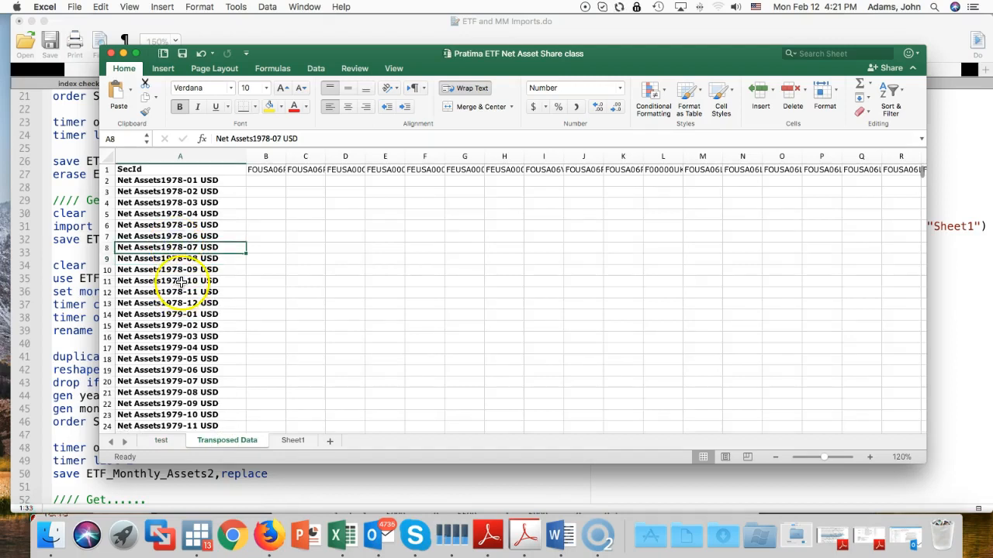
Step: Insert a blank column before column B in the Transposed Data sheet
{"action": "left_click", "coordinate": [265, 155]}
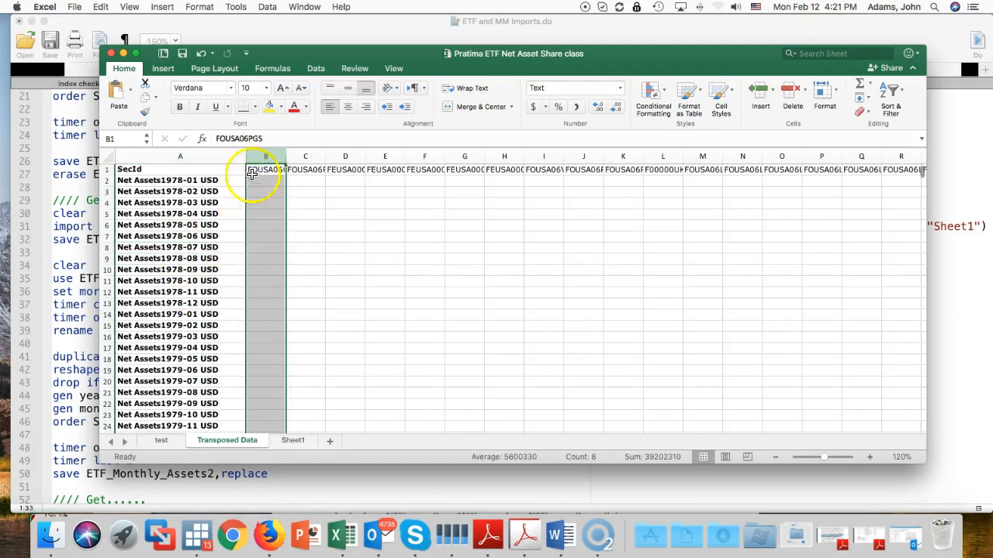
{"action": "right_click", "coordinate": [260, 156]}
{"action": "left_click", "coordinate": [286, 215]}
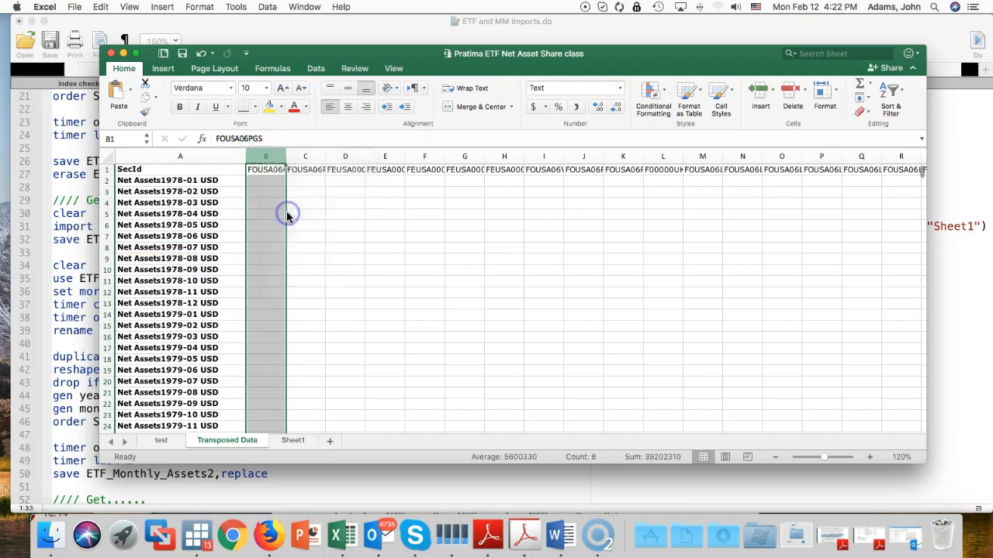
Step: Try to build a formula combining the LEFT and RIGHT text functions in cell B2 of the Transposed Data sheet
{"action": "left_click", "coordinate": [263, 181]}
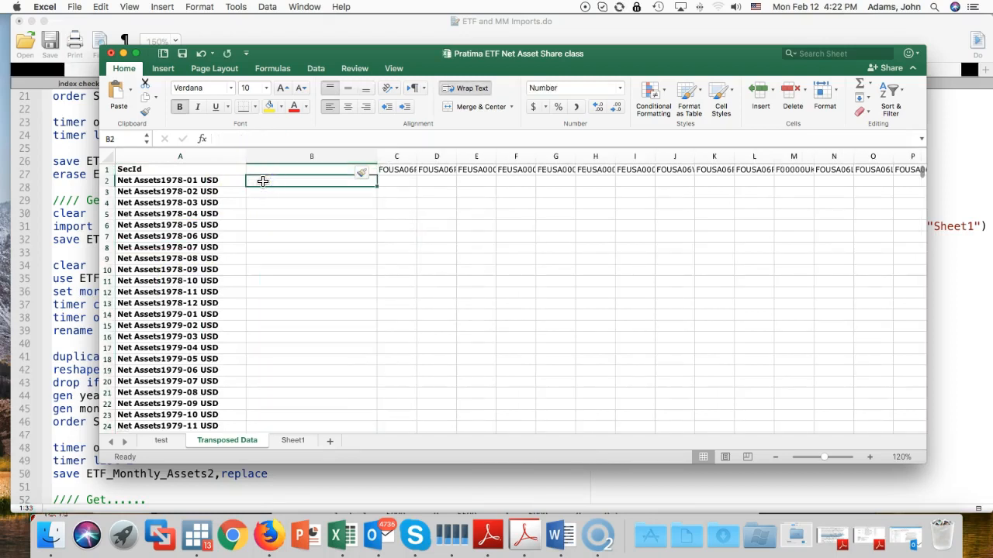
{"action": "type", "text": "=left("}
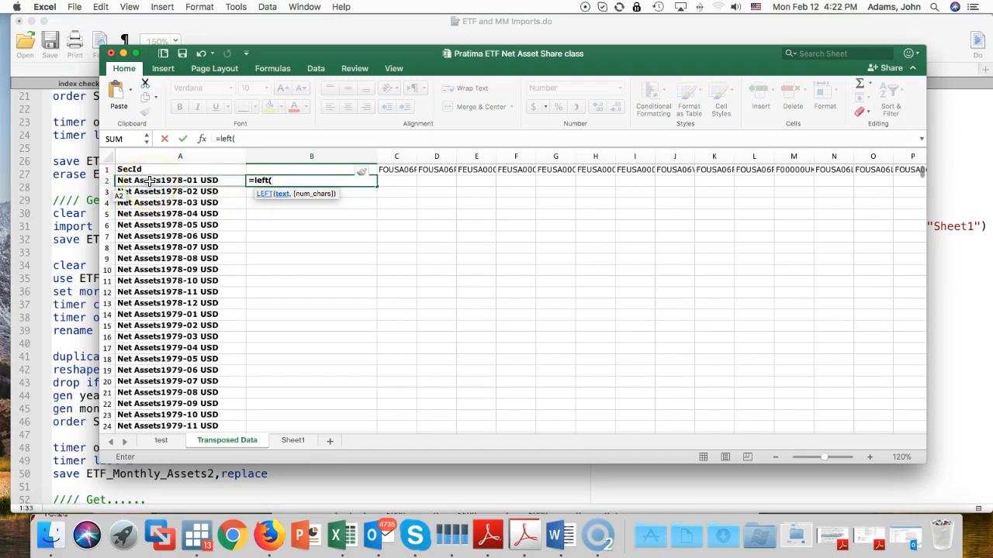
{"action": "key", "text": "BackSpace"}
{"action": "key", "text": "BackSpace"}
{"action": "key", "text": "BackSpace"}
{"action": "key", "text": "BackSpace"}
{"action": "key", "text": "BackSpace"}
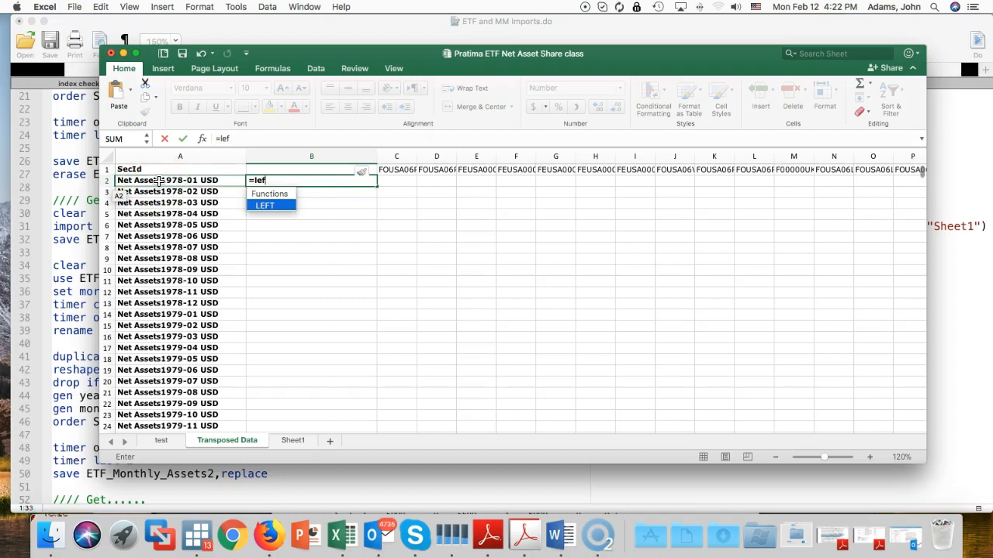
{"action": "type", "text": "right("}
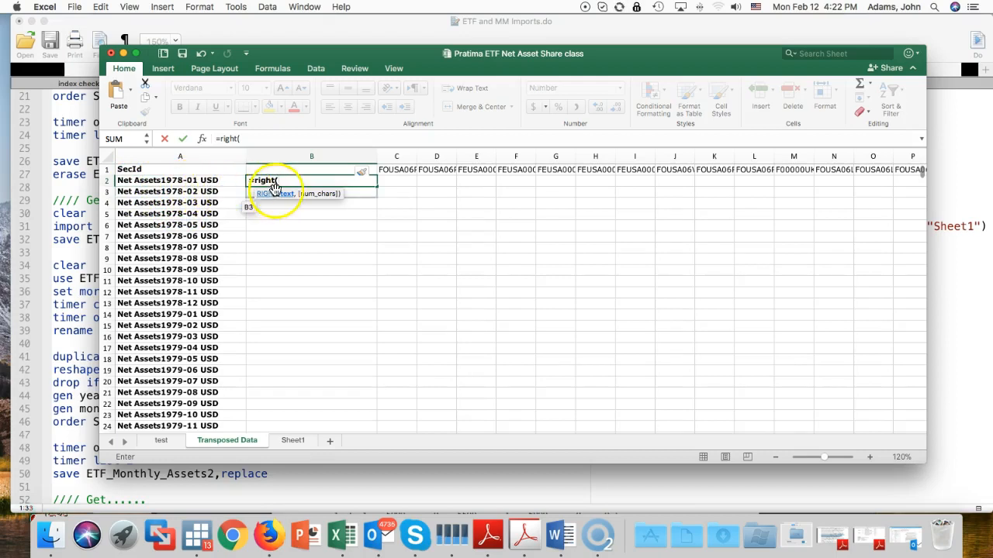
{"action": "key", "text": "BackSpace"}
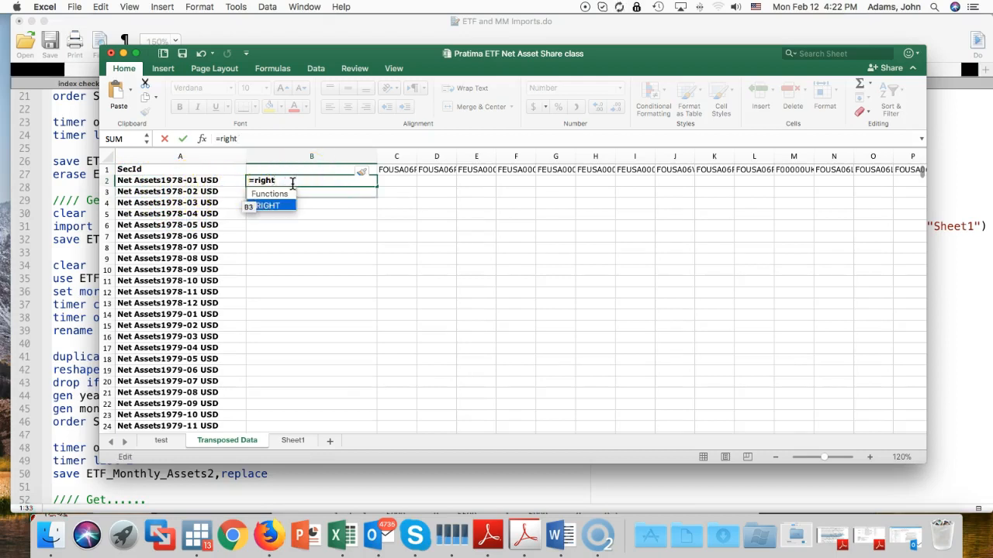
{"action": "key", "text": "BackSpace"}
{"action": "key", "text": "BackSpace"}
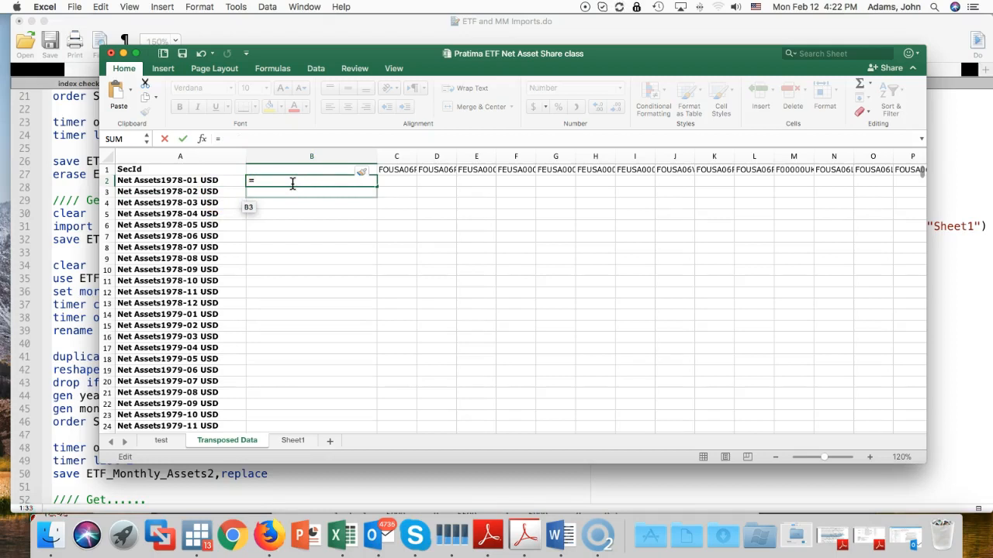
{"action": "type", "text": "left"}
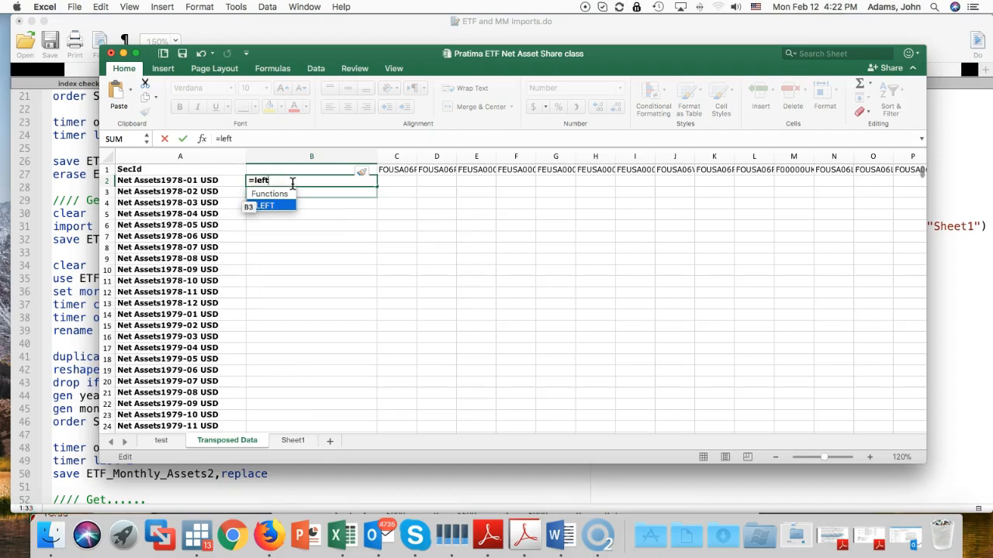
{"action": "type", "text": "&rigth"}
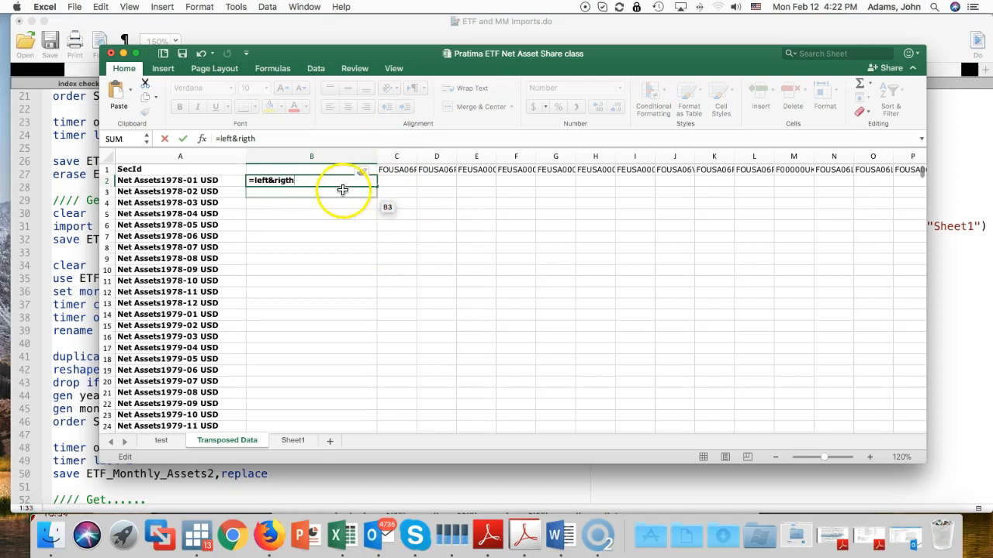
Step: Delete the helper column B from the Transposed Data sheet
{"action": "left_click", "coordinate": [329, 152]}
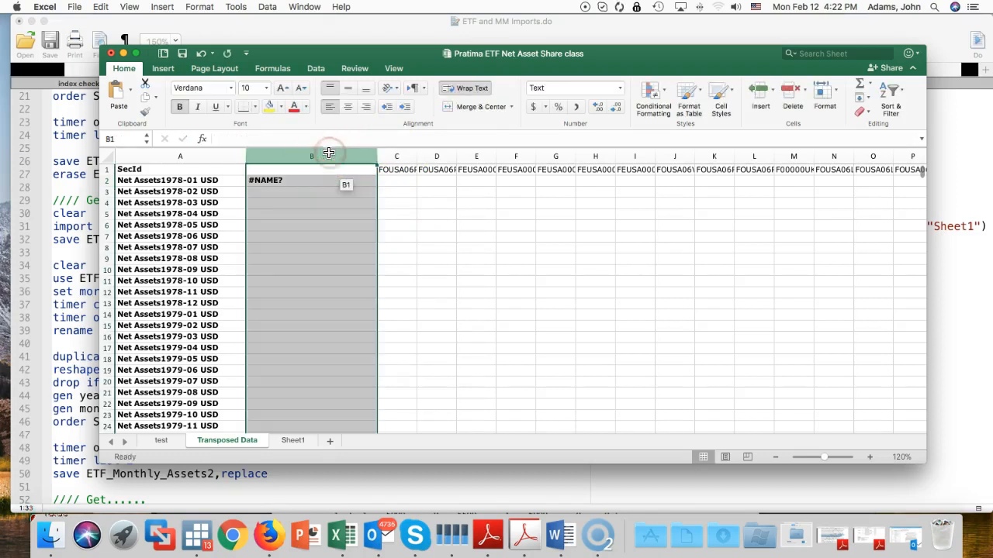
{"action": "right_click", "coordinate": [328, 156]}
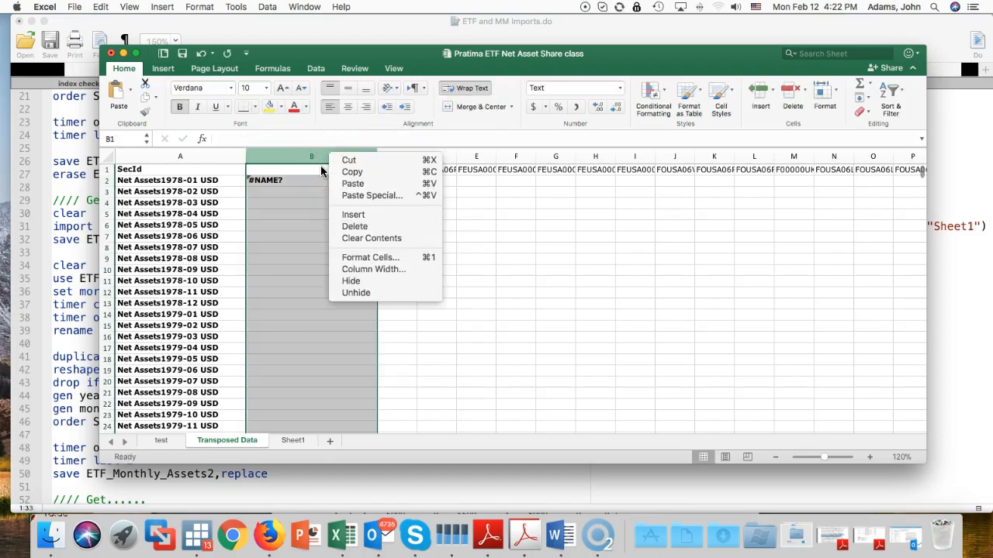
{"action": "left_click", "coordinate": [368, 227]}
Step: Compare the shortened date labels in the Transposed Data sheet and Sheet1 with the original headers in the test sheet
{"action": "left_click", "coordinate": [159, 181]}
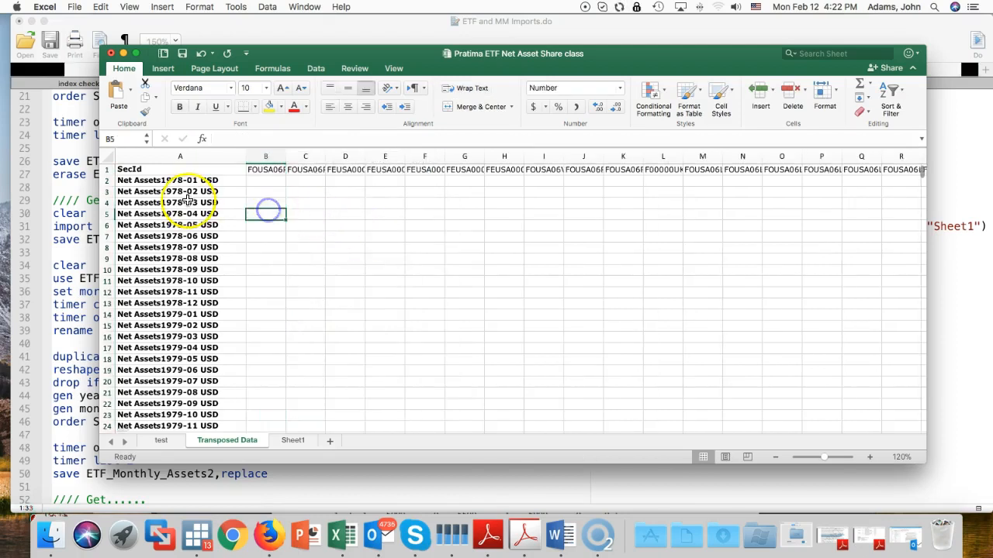
{"action": "left_click", "coordinate": [156, 202]}
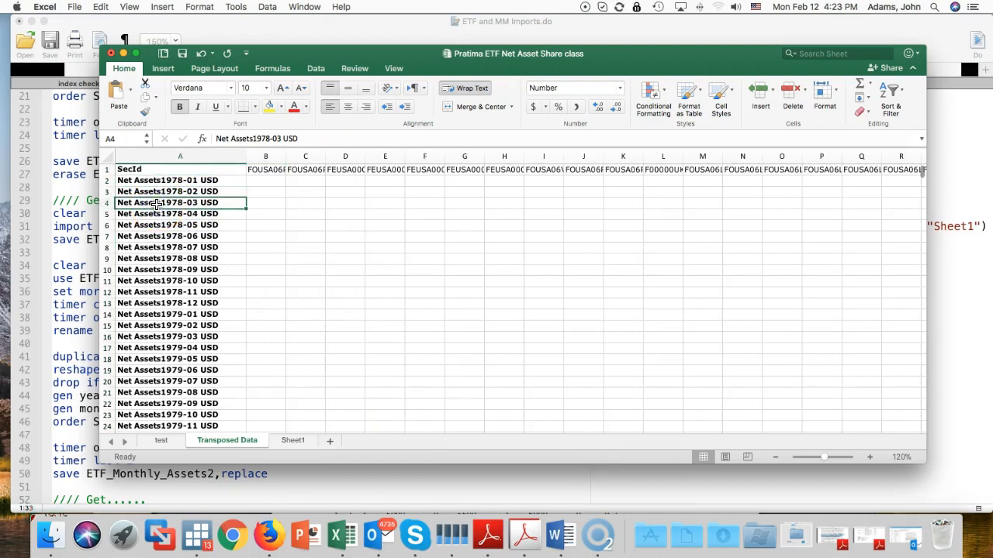
{"action": "left_click", "coordinate": [156, 181]}
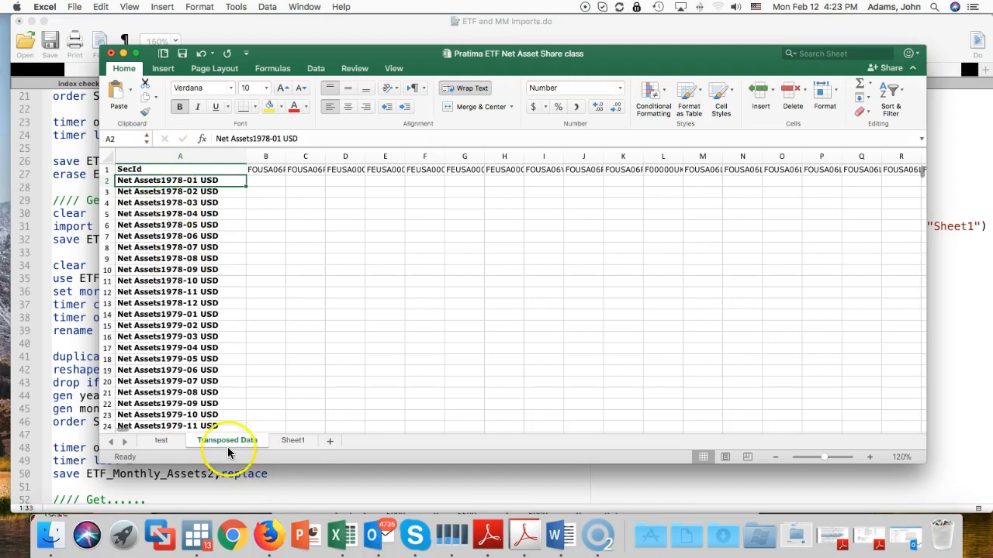
{"action": "left_click", "coordinate": [155, 442]}
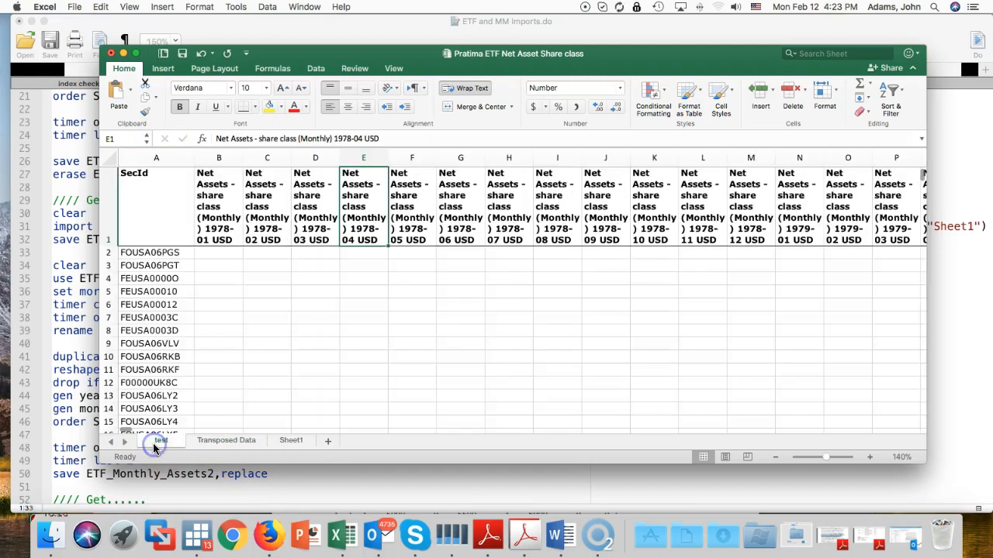
{"action": "left_click", "coordinate": [264, 221]}
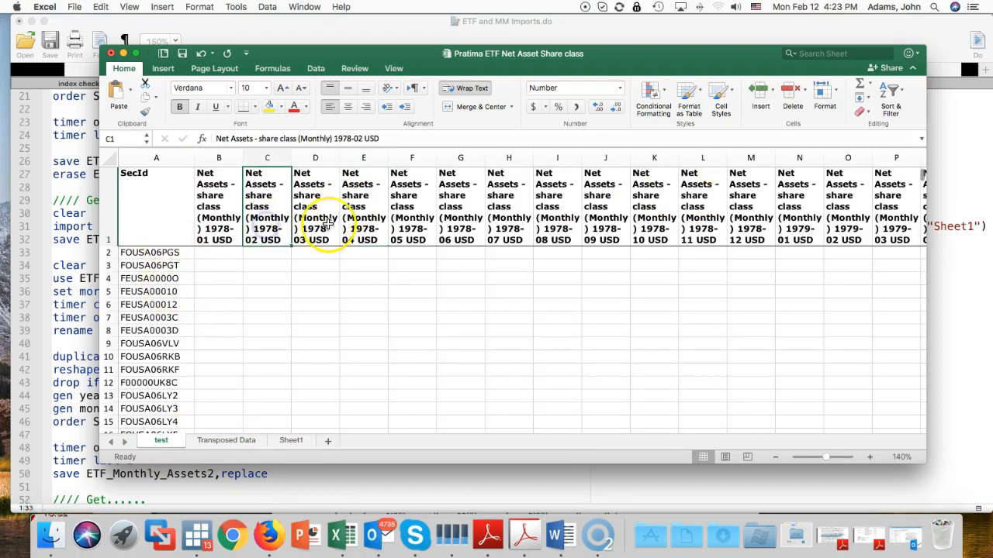
{"action": "left_click", "coordinate": [215, 440]}
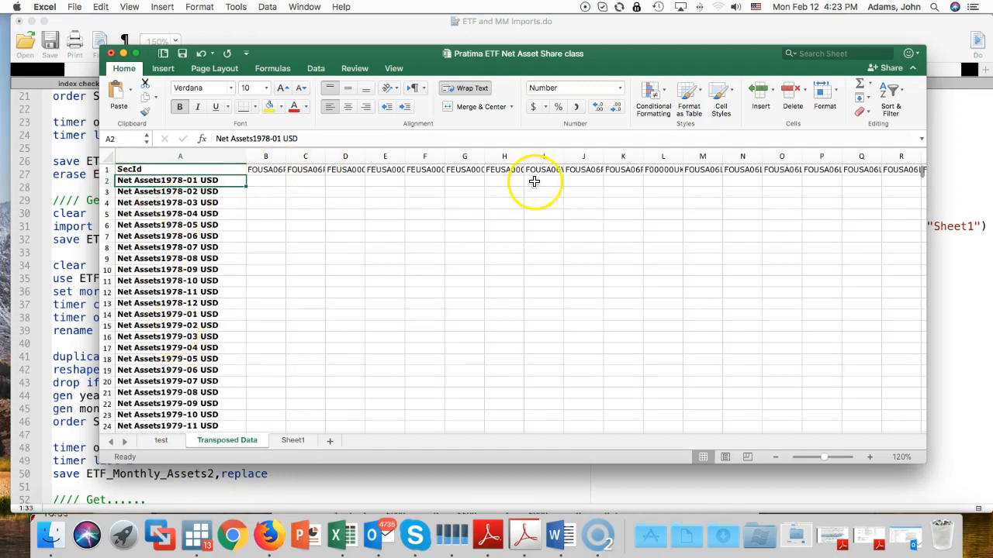
{"action": "scroll", "coordinate": [373, 183], "scroll_direction": "right", "scroll_amount": 1}
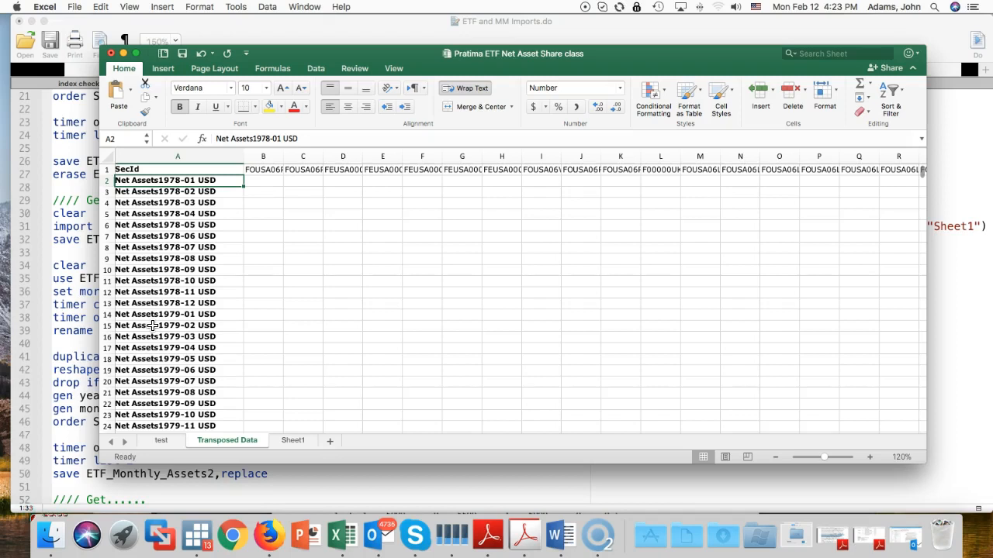
{"action": "left_click", "coordinate": [292, 441]}
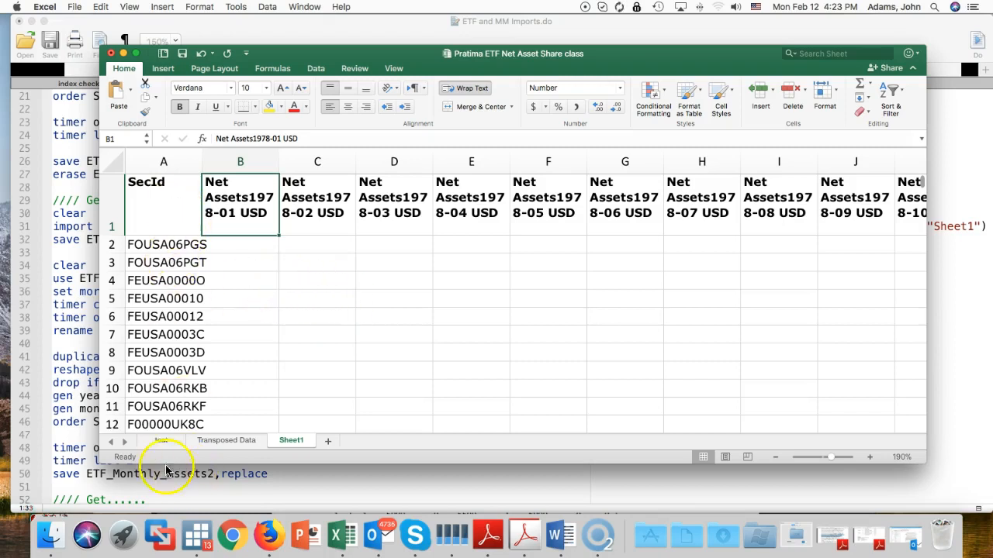
{"action": "left_click", "coordinate": [160, 440]}
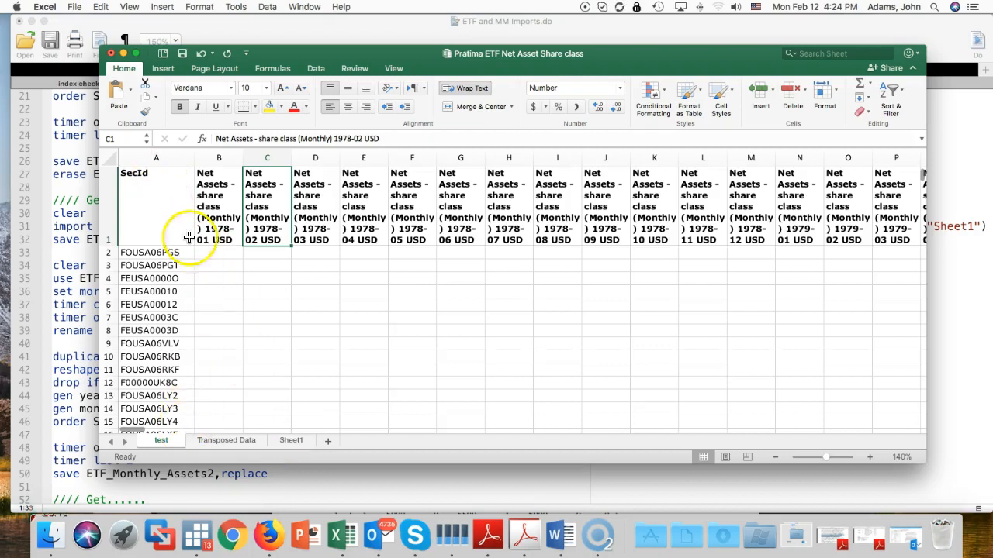
Step: Examine the shortened Net Assets column headers in row 1 of Sheet1, from C1 to K1 and on through 1979
{"action": "left_click", "coordinate": [292, 440]}
{"action": "left_click", "coordinate": [316, 218]}
{"action": "left_click", "coordinate": [392, 213]}
{"action": "left_click", "coordinate": [466, 211]}
{"action": "left_click", "coordinate": [532, 211]}
{"action": "left_click", "coordinate": [609, 211]}
{"action": "left_click", "coordinate": [686, 211]}
{"action": "left_click", "coordinate": [763, 210]}
{"action": "left_click", "coordinate": [837, 206]}
{"action": "left_click", "coordinate": [908, 213]}
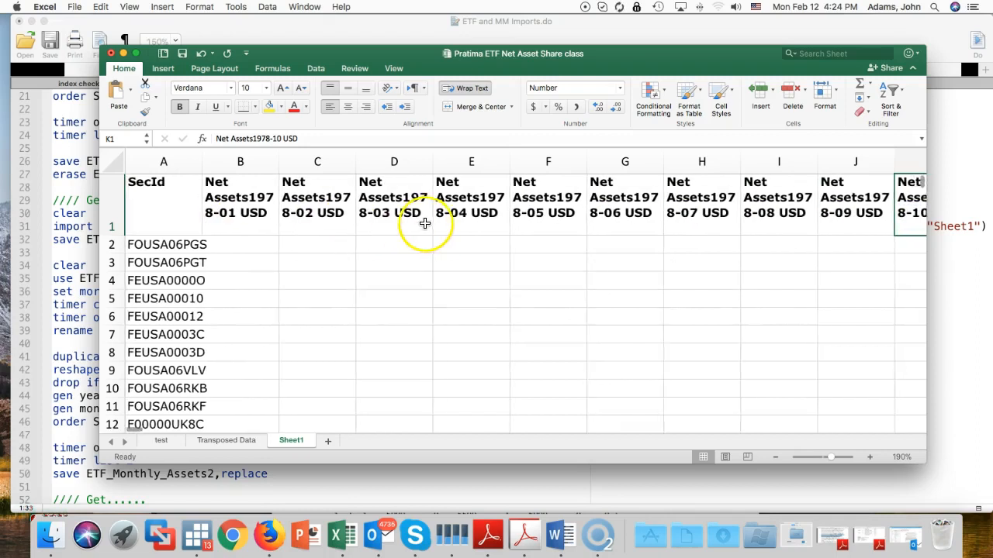
{"action": "scroll", "coordinate": [421, 222], "scroll_direction": "right", "scroll_amount": 10}
{"action": "scroll", "coordinate": [423, 222], "scroll_direction": "right", "scroll_amount": 2}
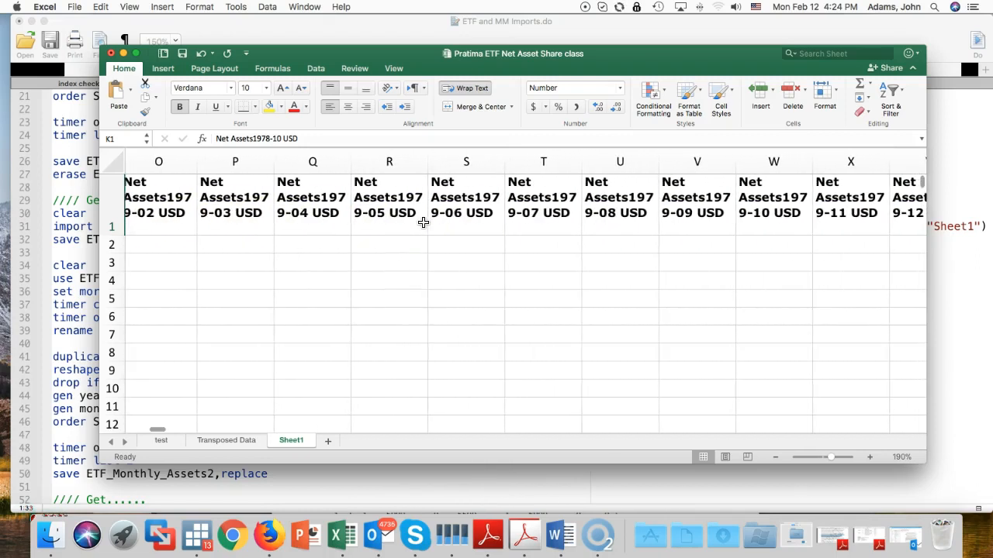
{"action": "scroll", "coordinate": [422, 223], "scroll_direction": "left", "scroll_amount": 15}
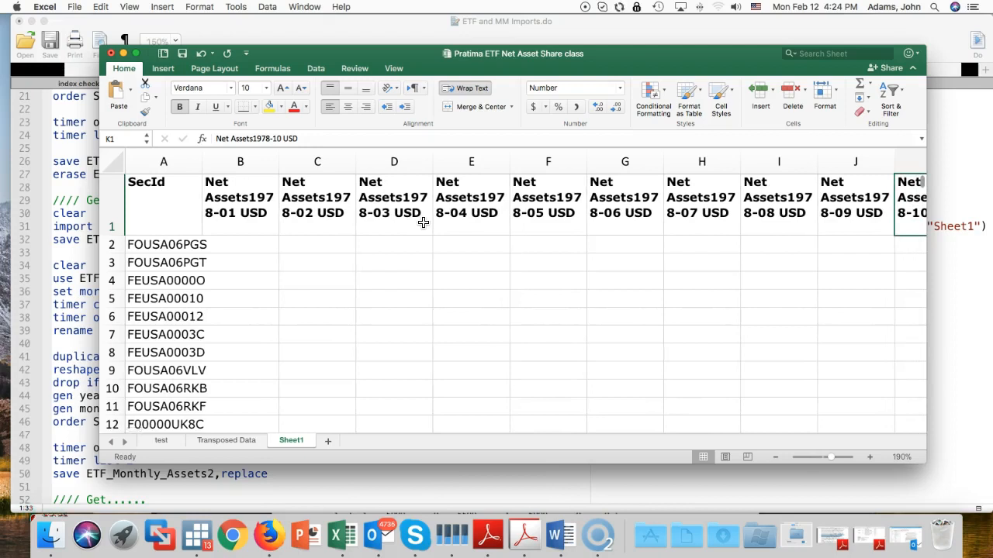
{"action": "left_click", "coordinate": [400, 213]}
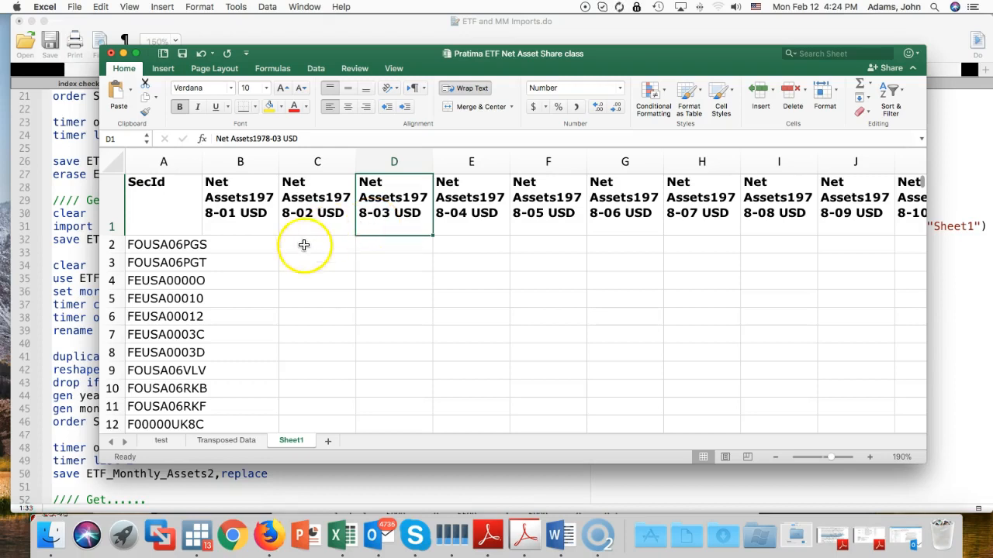
Step: Switch to the ETF and MM Imports do-file in Stata and highlight the net assets import block on lines 30 to 32
{"action": "double_click", "coordinate": [625, 63]}
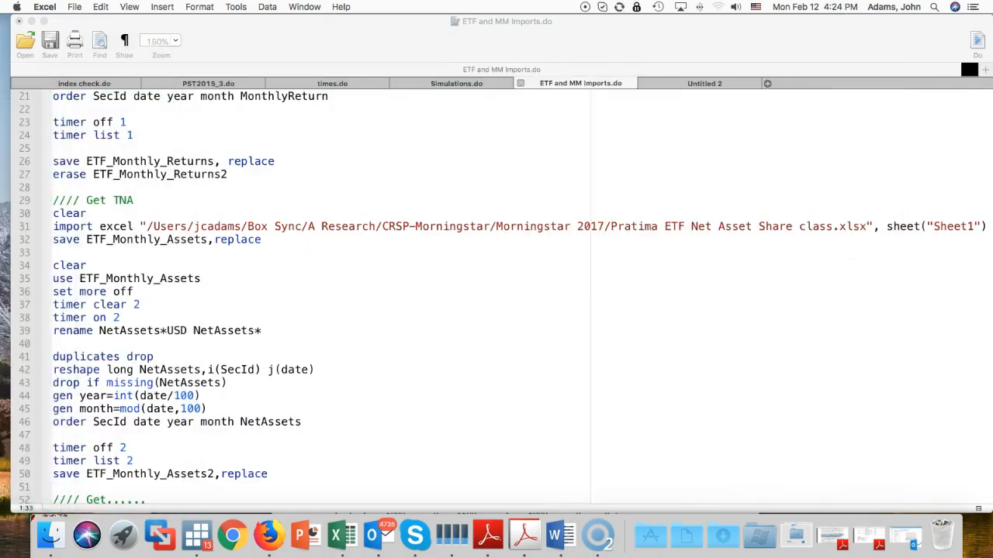
{"action": "left_click", "coordinate": [676, 266]}
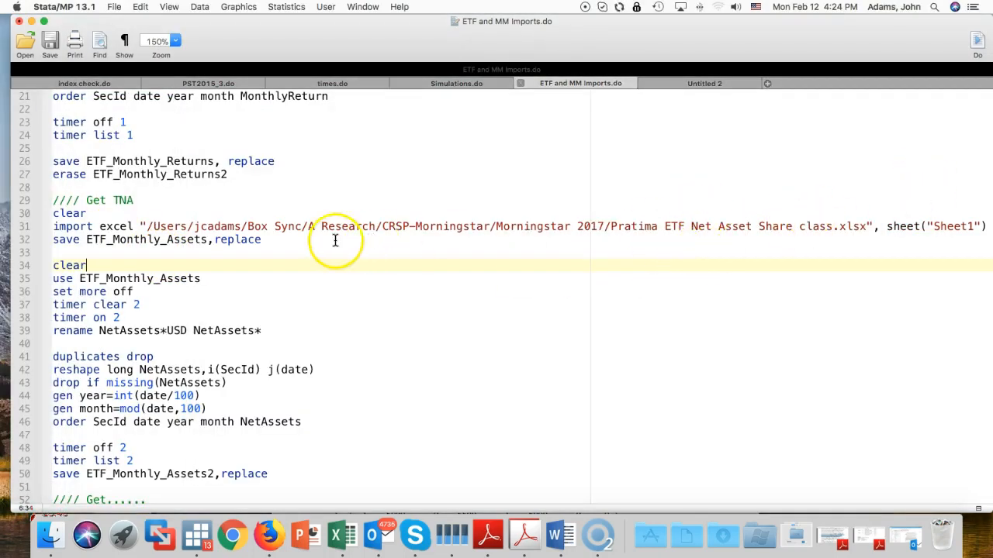
{"action": "left_click_drag", "start_coordinate": [44, 248], "coordinate": [44, 209]}
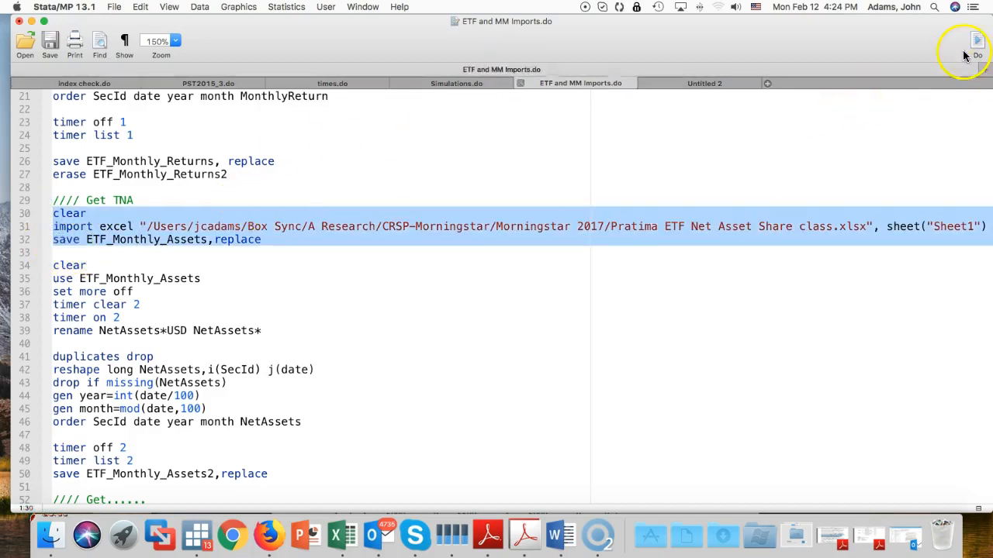
{"action": "left_click", "coordinate": [488, 287]}
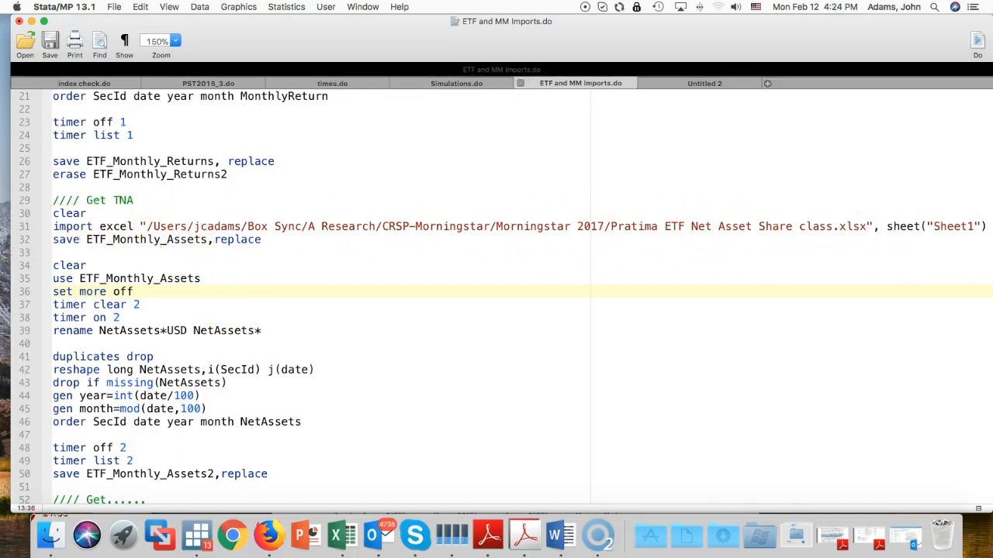
Step: Locate the Excel spreadsheet import option in Stata's main window and return to the do-file
{"action": "left_click_drag", "start_coordinate": [372, 557], "coordinate": [639, 61]}
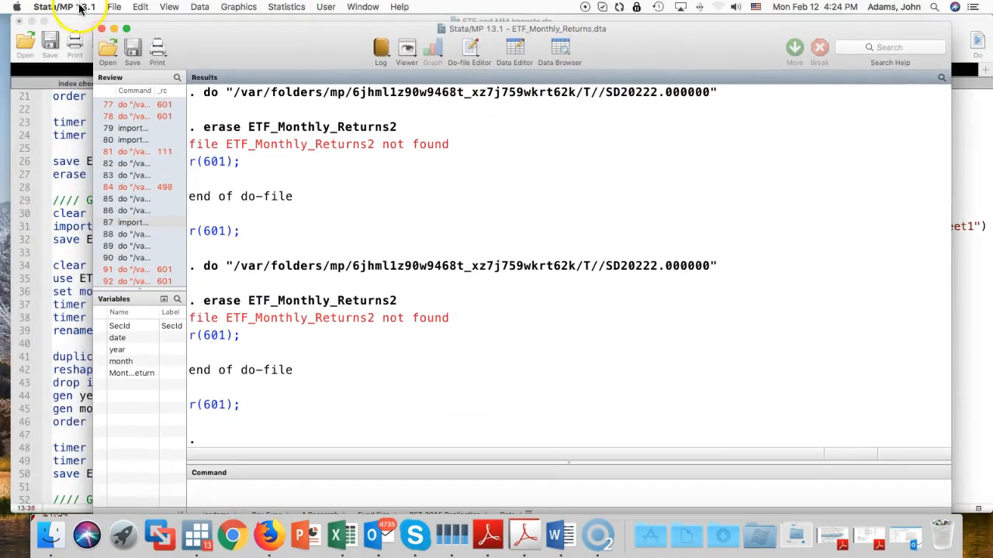
{"action": "left_click_drag", "start_coordinate": [116, 8], "coordinate": [309, 292]}
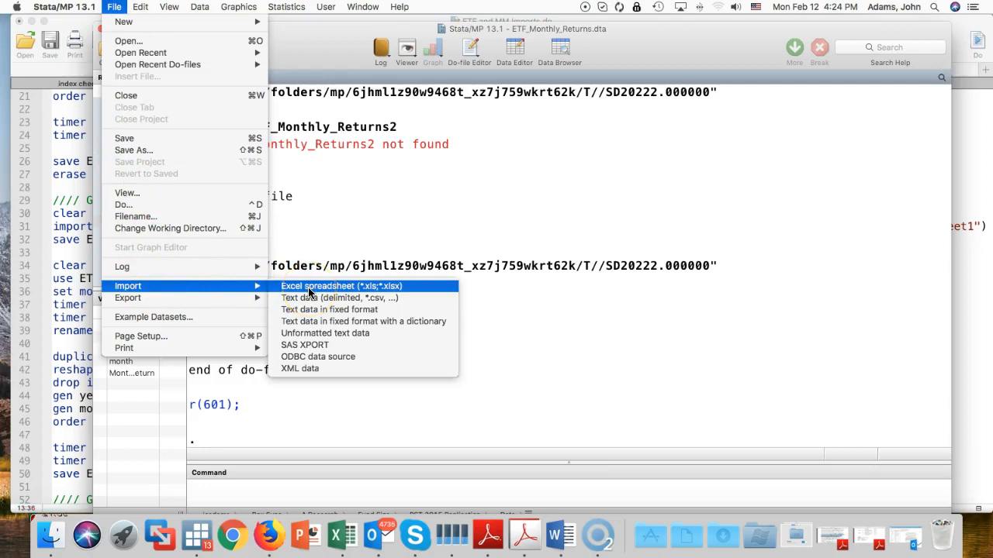
{"action": "left_click_drag", "start_coordinate": [309, 292], "coordinate": [612, 22]}
{"action": "left_click_drag", "start_coordinate": [672, 48], "coordinate": [0, 52]}
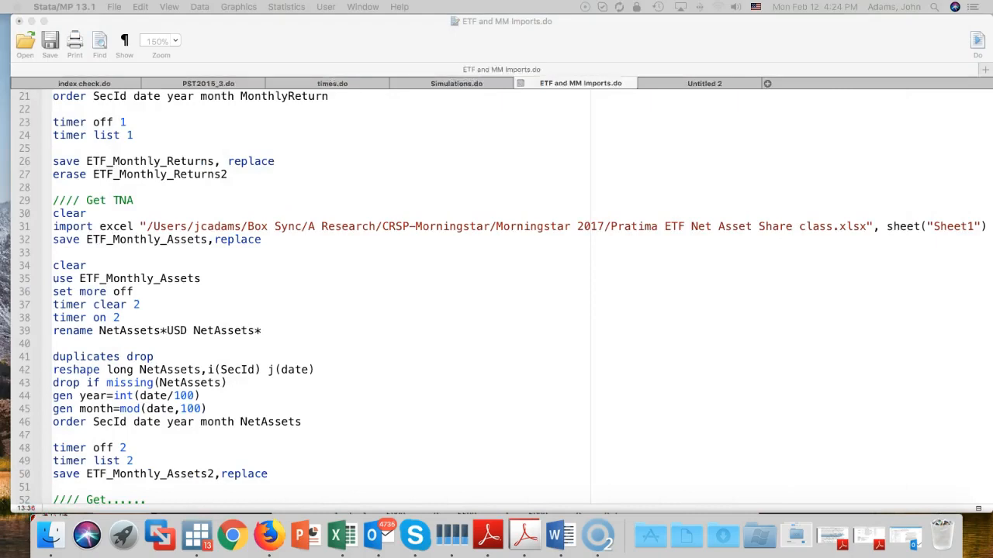
Step: Run lines 33 to 39 of the do-file to load ETF_Monthly_Assets and rename the NetAssets*USD variables to NetAssets*
{"action": "left_click", "coordinate": [77, 258]}
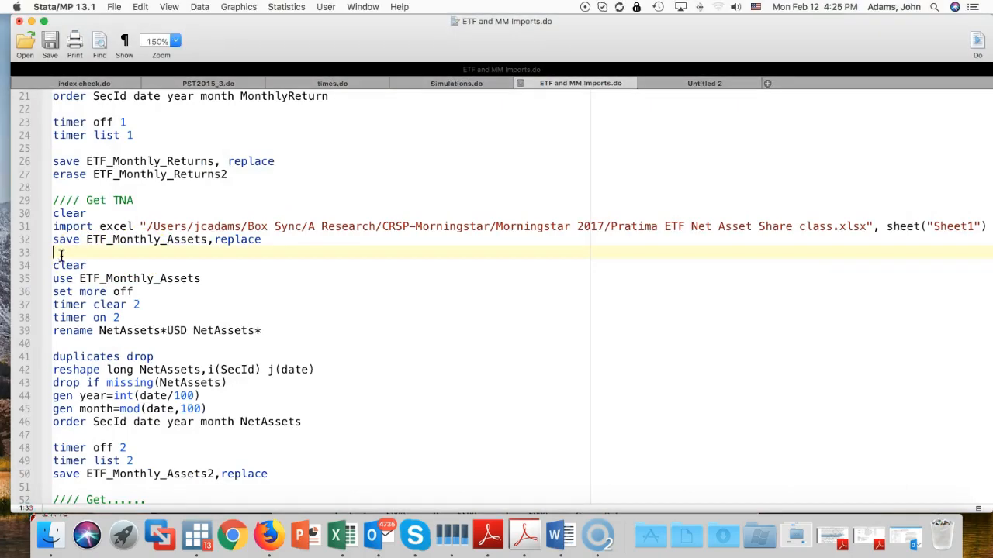
{"action": "left_click_drag", "start_coordinate": [58, 254], "coordinate": [304, 342]}
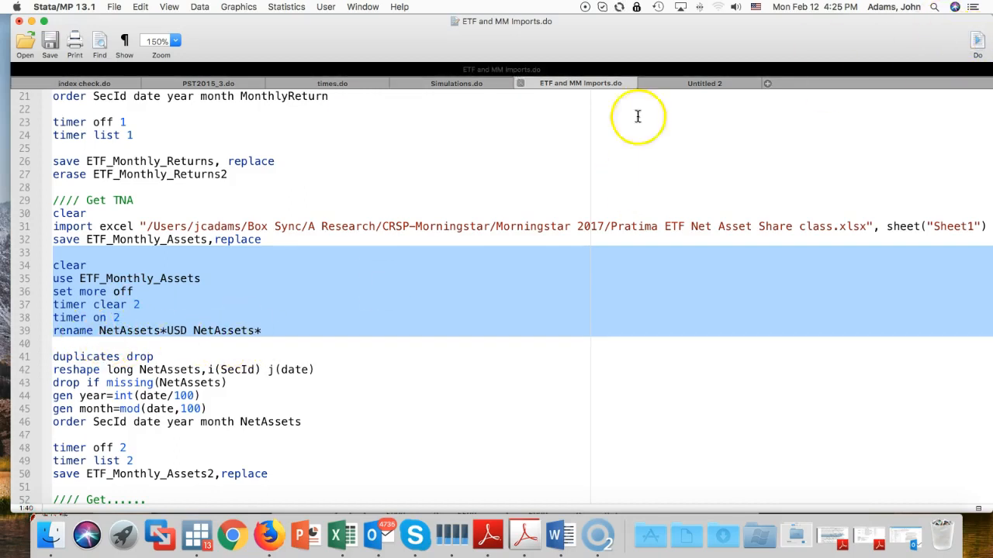
{"action": "left_click_drag", "start_coordinate": [0, 124], "coordinate": [747, 23]}
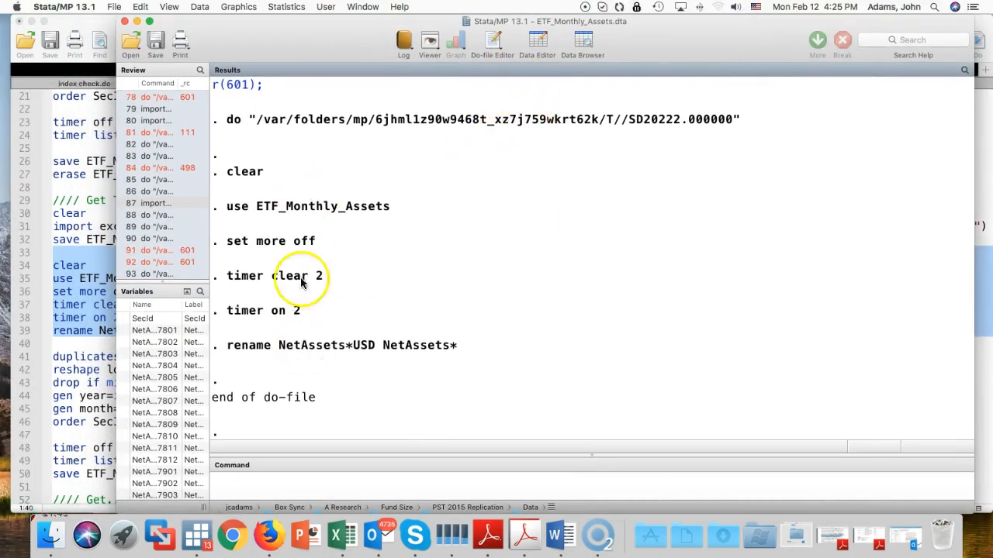
Step: Open the ETF_Monthly_Assets dataset in the Data Editor to view the renamed NetAssets variables
{"action": "left_click", "coordinate": [537, 42]}
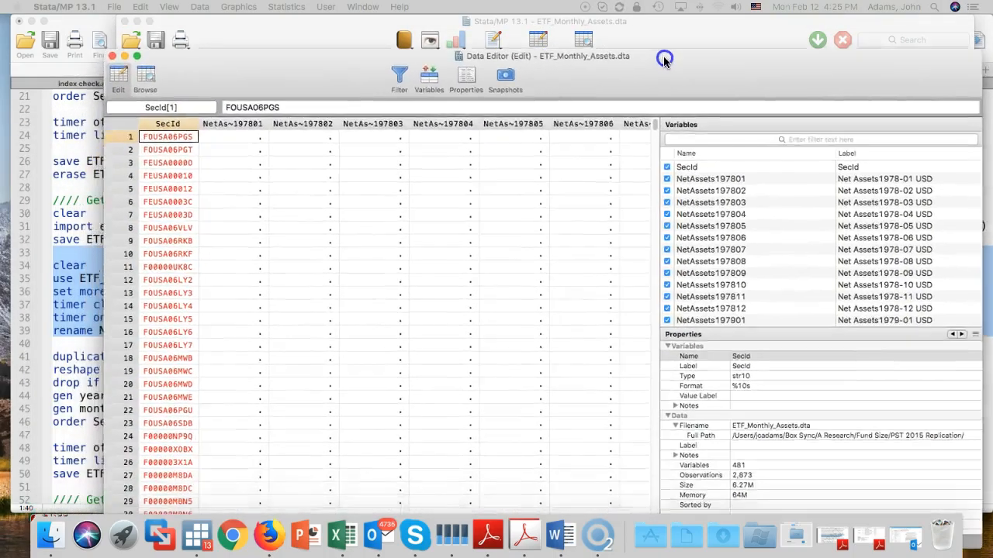
{"action": "left_click_drag", "start_coordinate": [664, 59], "coordinate": [645, 24]}
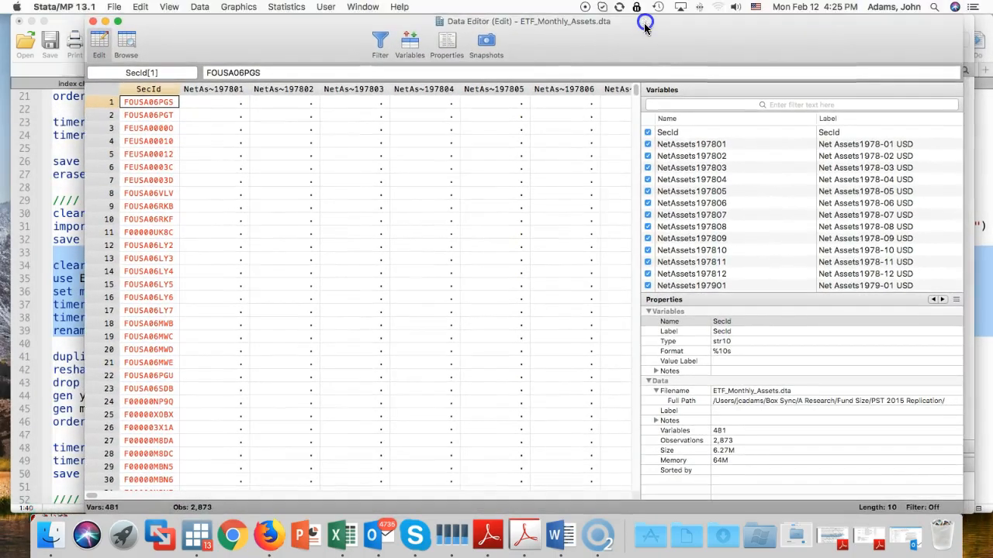
Step: Check the full names of the NetAssets197801 and NetAssets197804 variables in the Data Editor, and close it
{"action": "left_click", "coordinate": [228, 89]}
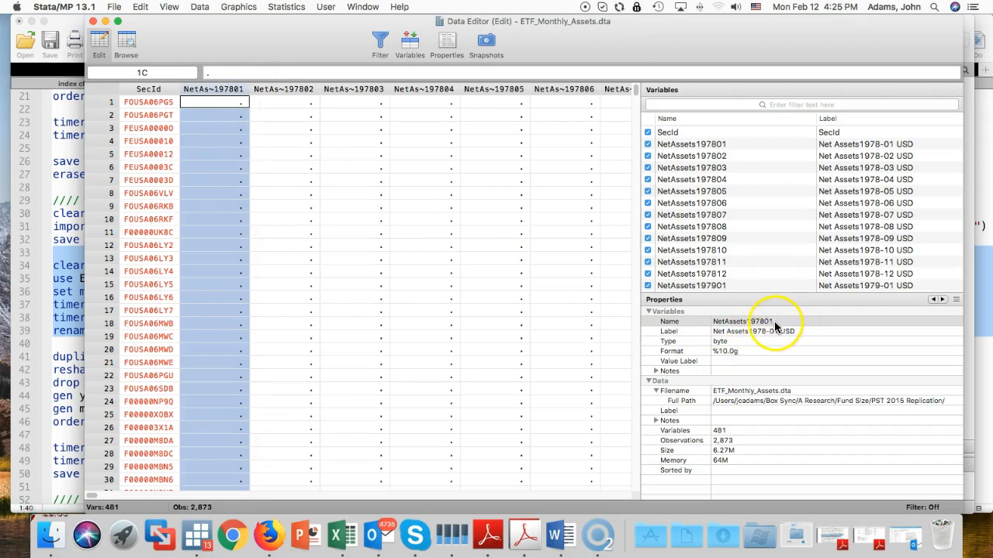
{"action": "left_click", "coordinate": [442, 89]}
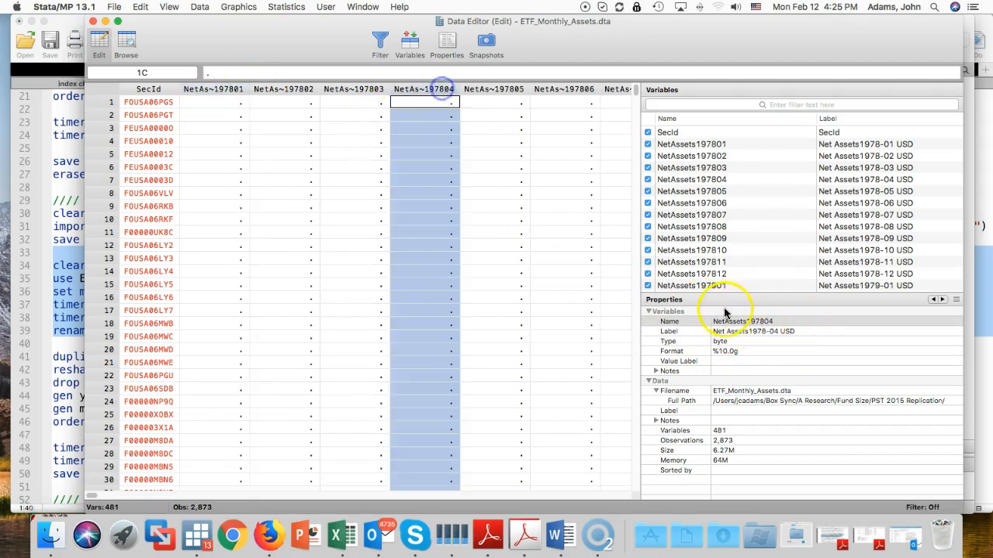
{"action": "left_click", "coordinate": [538, 193]}
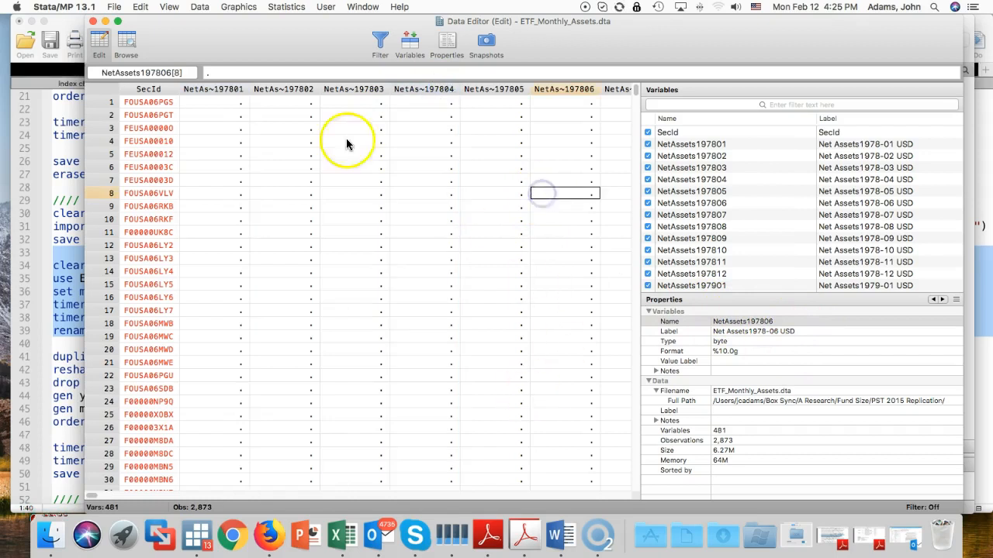
{"action": "left_click", "coordinate": [93, 22]}
Step: Run lines 41 to 50 of the do-file to reshape NetAssets to long format and save it as ETF_Monthly_Assets2
{"action": "left_click", "coordinate": [110, 252]}
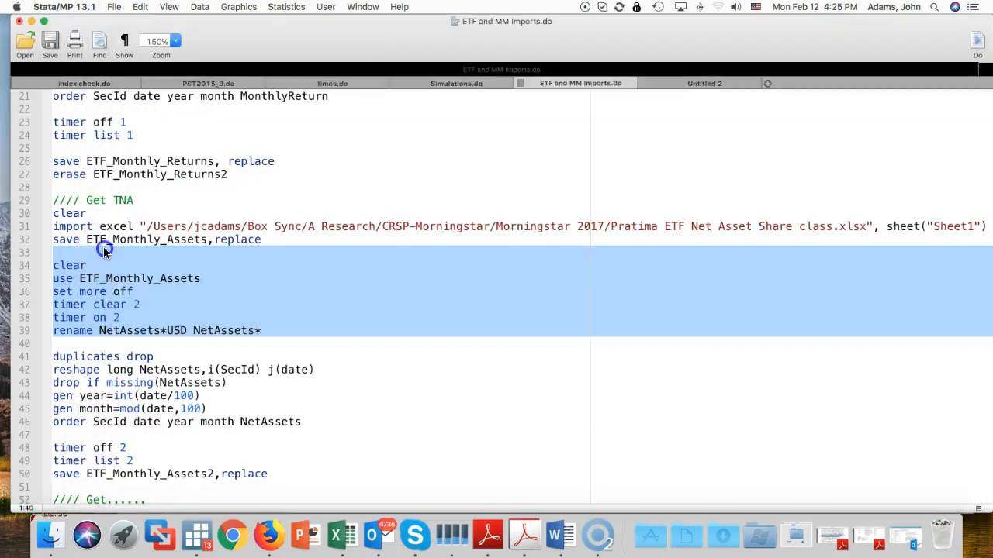
{"action": "left_click", "coordinate": [103, 250]}
{"action": "scroll", "coordinate": [134, 349], "scroll_direction": "down", "scroll_amount": 1}
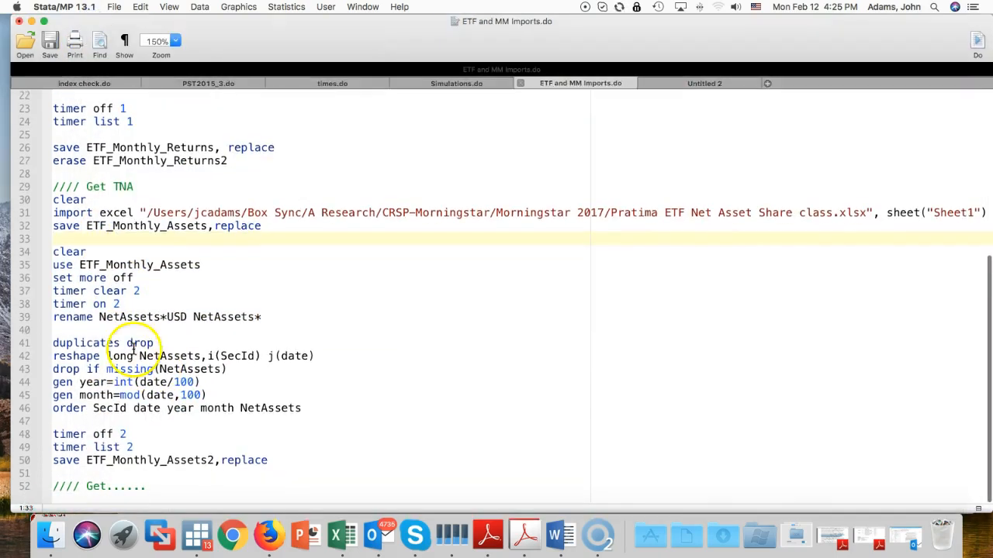
{"action": "left_click", "coordinate": [73, 332]}
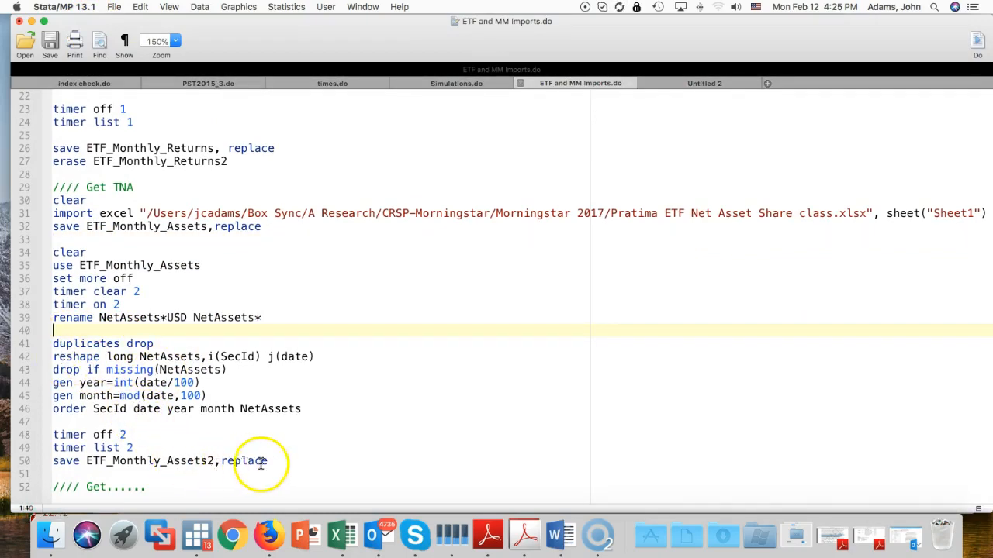
{"action": "left_click_drag", "start_coordinate": [266, 461], "coordinate": [31, 339]}
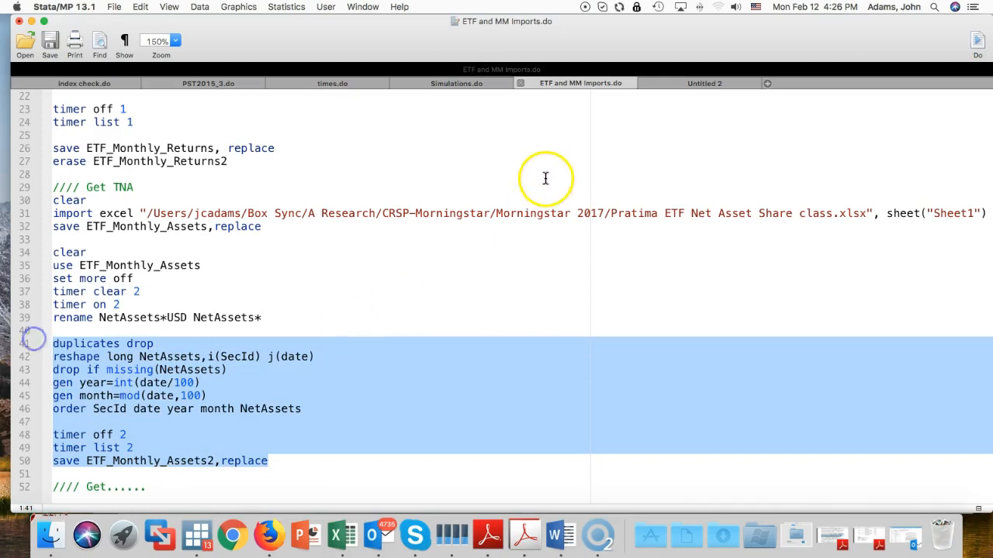
{"action": "left_click", "coordinate": [977, 42]}
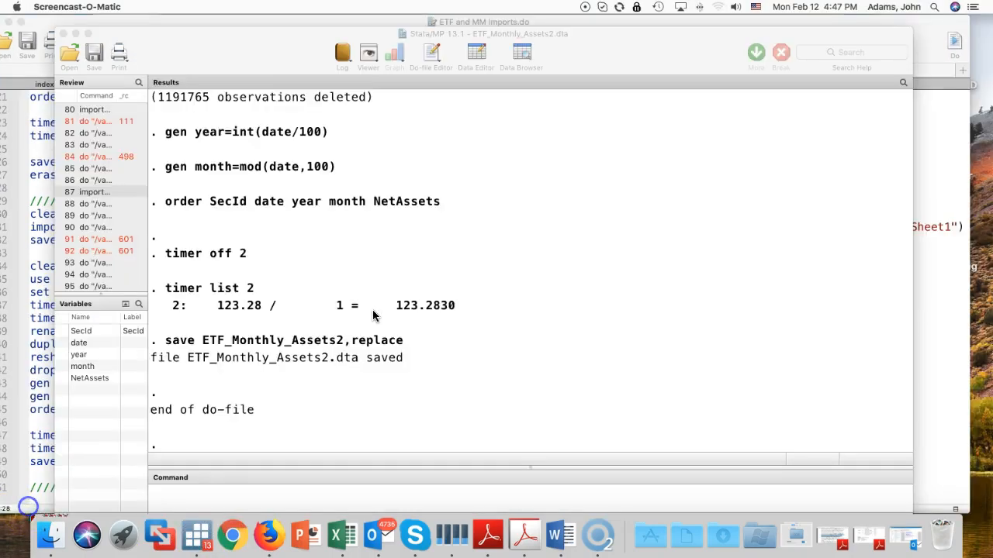
Step: Review the results output of the NetAssets reshape, from the duplicates check to the save command
{"action": "scroll", "coordinate": [375, 316], "scroll_direction": "up", "scroll_amount": 10}
{"action": "scroll", "coordinate": [372, 315], "scroll_direction": "up", "scroll_amount": 10}
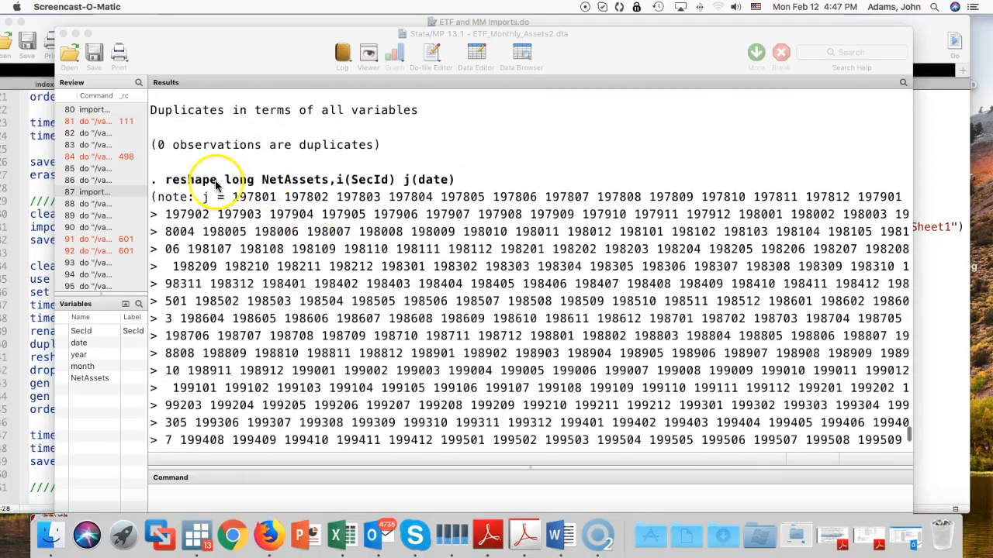
{"action": "scroll", "coordinate": [454, 256], "scroll_direction": "down", "scroll_amount": 10}
{"action": "scroll", "coordinate": [446, 262], "scroll_direction": "down", "scroll_amount": 8}
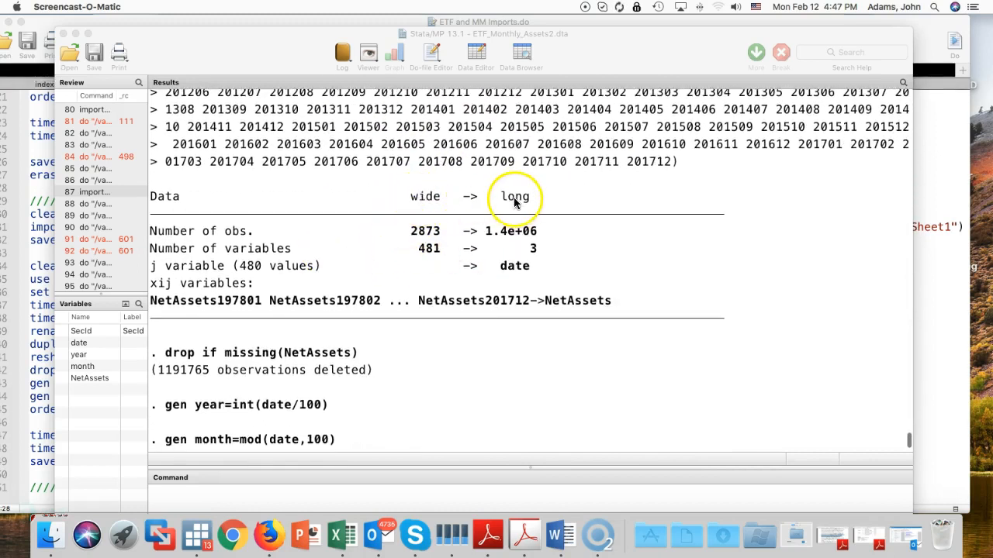
{"action": "scroll", "coordinate": [501, 259], "scroll_direction": "down", "scroll_amount": 3}
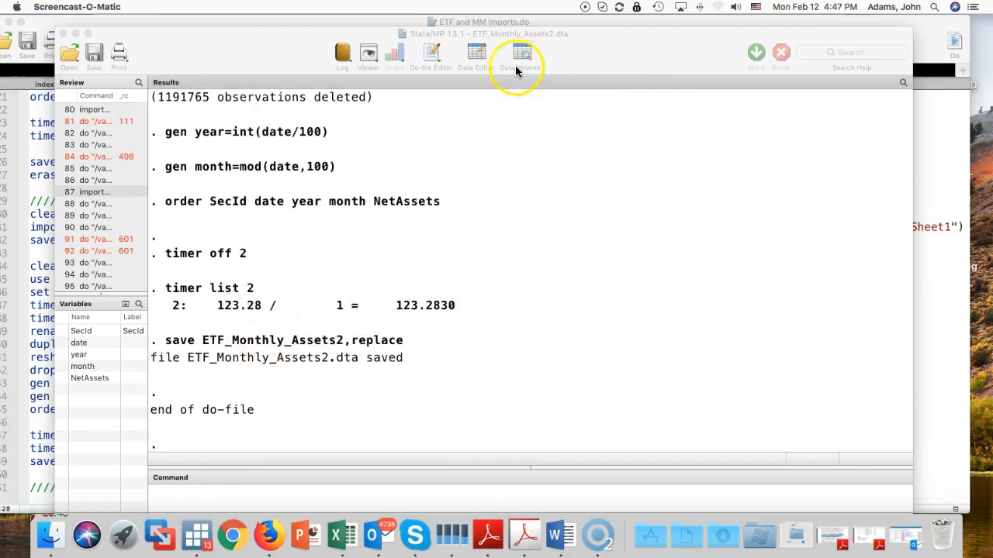
Step: Open ETF_Monthly_Assets2 in the Data Editor and examine the SecId, date, year, month and NetAssets columns
{"action": "left_click", "coordinate": [476, 52]}
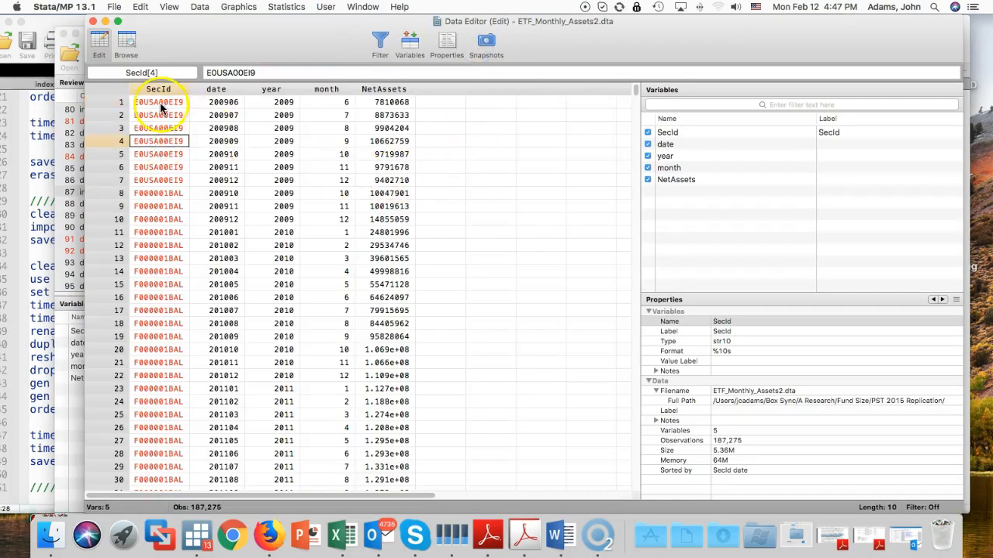
{"action": "left_click", "coordinate": [143, 220]}
{"action": "left_click", "coordinate": [219, 103]}
{"action": "left_click", "coordinate": [222, 231]}
{"action": "left_click", "coordinate": [273, 103]}
{"action": "left_click", "coordinate": [326, 103]}
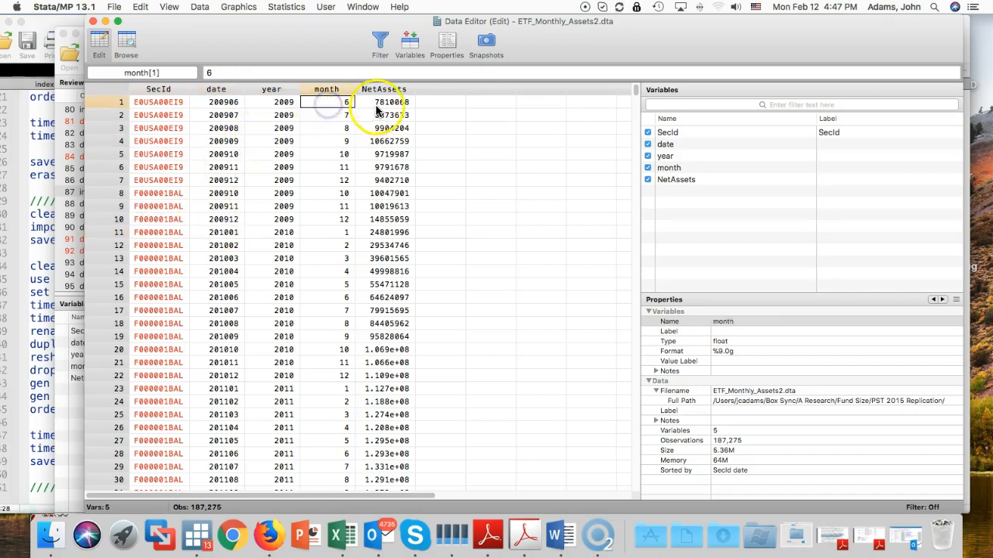
{"action": "left_click", "coordinate": [392, 103]}
Step: Look through the long-format NetAssets rows and check the dataset's number of observations
{"action": "scroll", "coordinate": [375, 205], "scroll_direction": "down", "scroll_amount": 14}
{"action": "scroll", "coordinate": [375, 208], "scroll_direction": "down", "scroll_amount": 20}
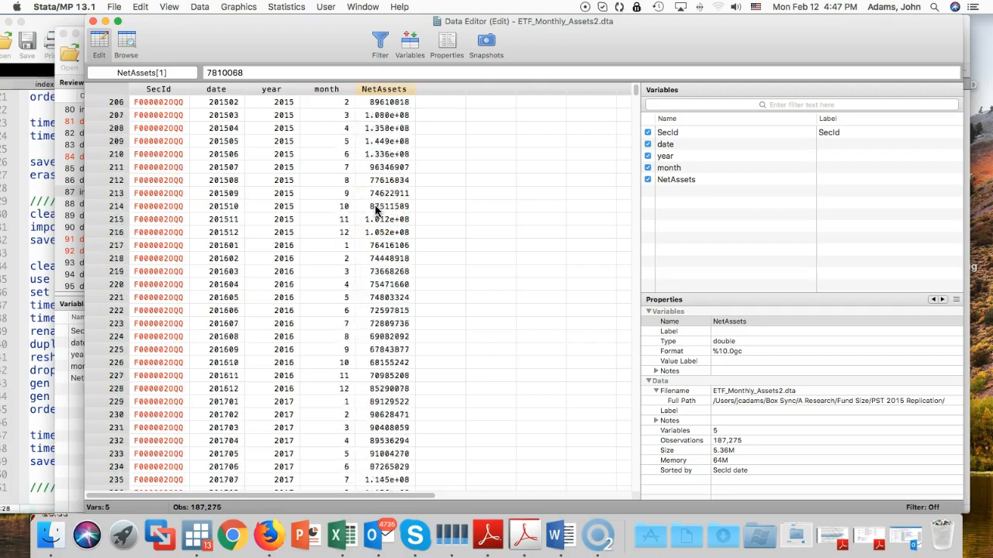
{"action": "scroll", "coordinate": [375, 208], "scroll_direction": "down", "scroll_amount": 16}
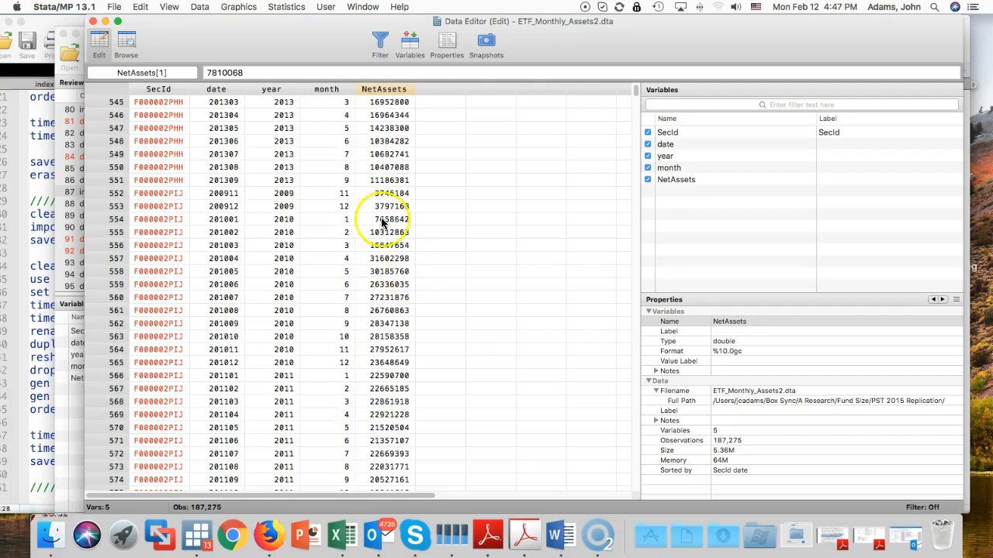
{"action": "left_click", "coordinate": [728, 442]}
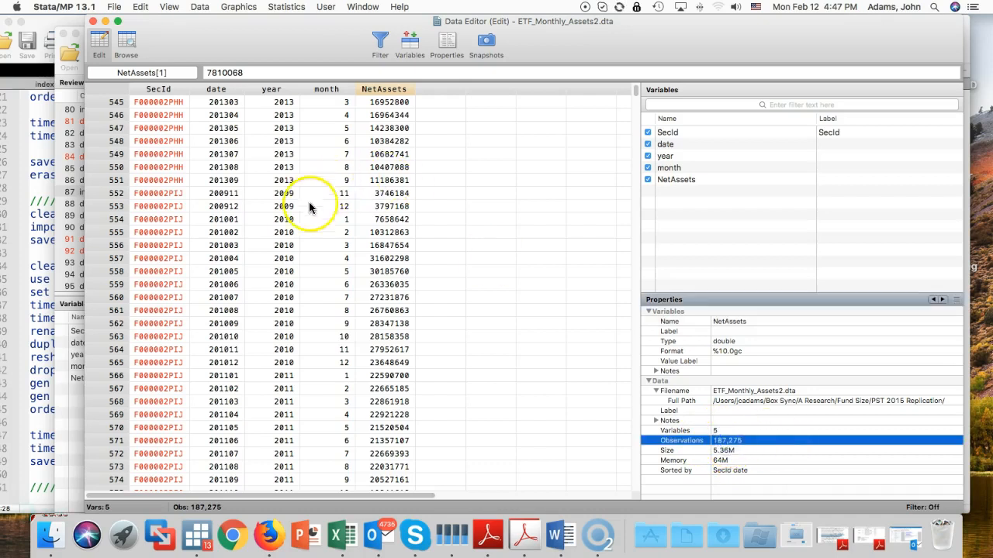
{"action": "left_click", "coordinate": [361, 218]}
{"action": "scroll", "coordinate": [357, 211], "scroll_direction": "up", "scroll_amount": 9}
{"action": "scroll", "coordinate": [358, 211], "scroll_direction": "up", "scroll_amount": 20}
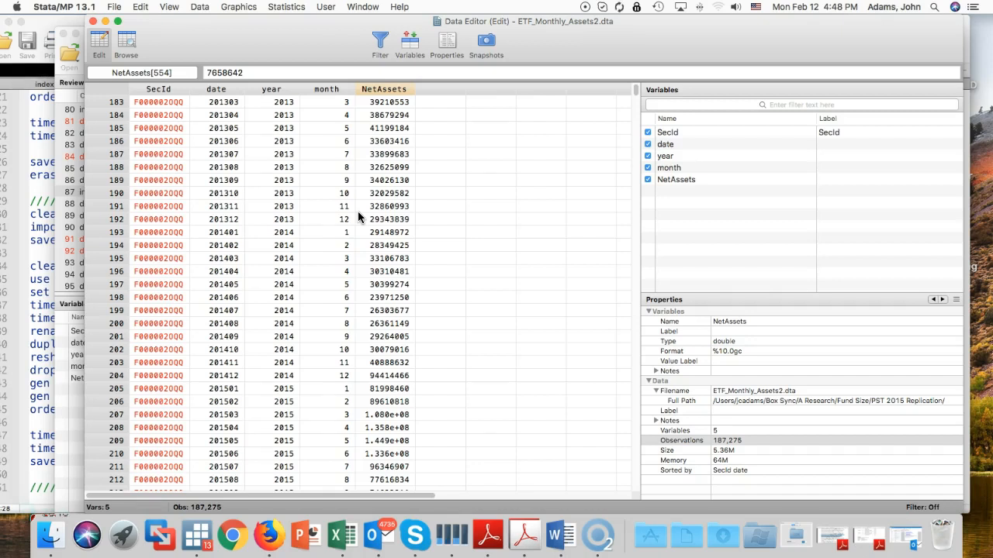
{"action": "scroll", "coordinate": [353, 213], "scroll_direction": "right", "scroll_amount": 5}
{"action": "scroll", "coordinate": [339, 215], "scroll_direction": "left", "scroll_amount": 5}
{"action": "left_click", "coordinate": [387, 195]}
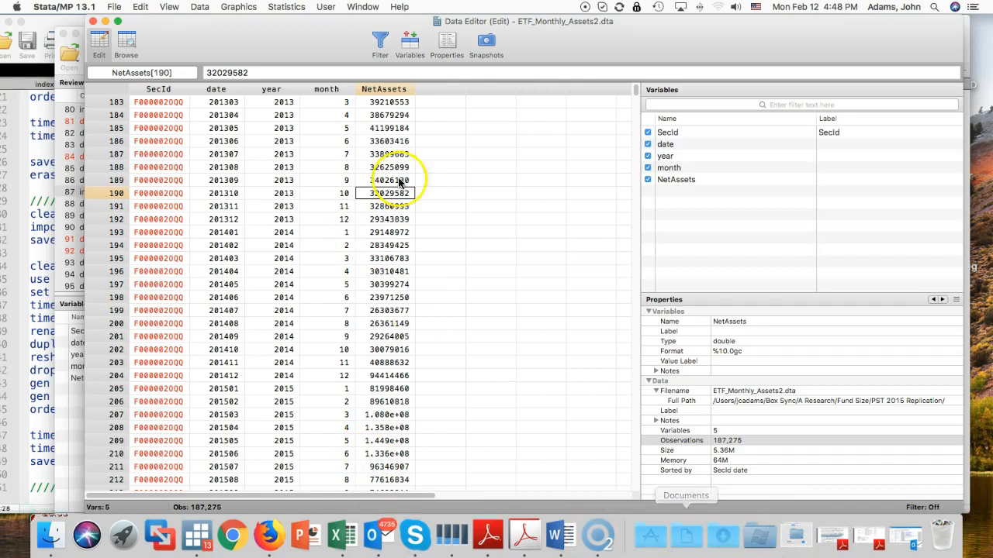
Step: Return to the ETF and MM Imports do-file and compare the returns block with the net assets block
{"action": "left_click_drag", "start_coordinate": [554, 36], "coordinate": [0, 101]}
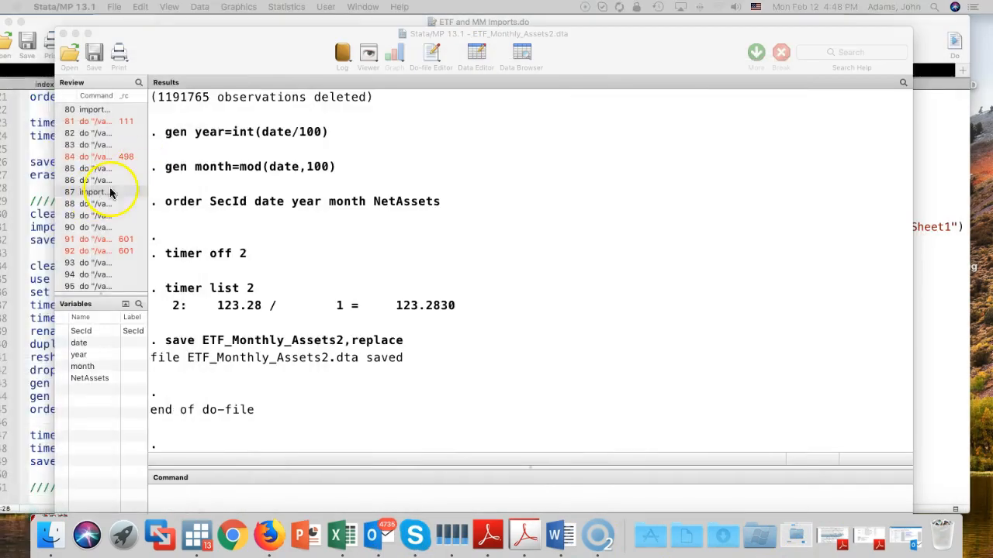
{"action": "left_click_drag", "start_coordinate": [516, 57], "coordinate": [0, 101]}
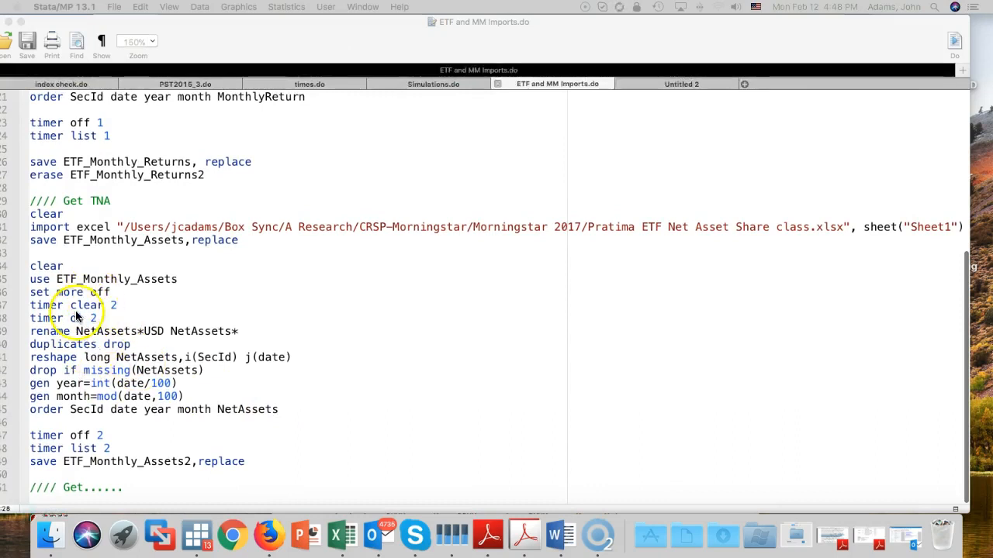
{"action": "scroll", "coordinate": [72, 359], "scroll_direction": "right", "scroll_amount": 1}
{"action": "scroll", "coordinate": [101, 345], "scroll_direction": "left", "scroll_amount": 1}
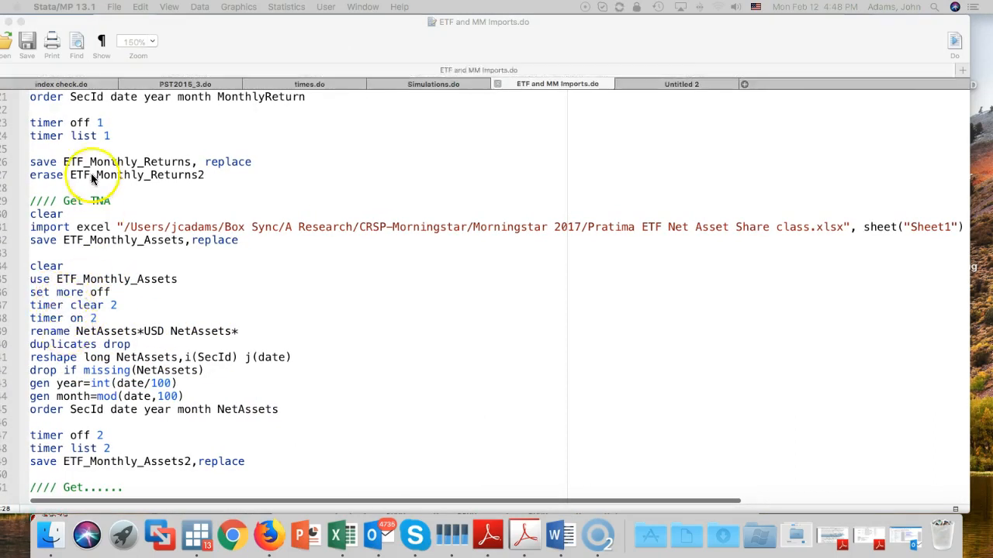
{"action": "scroll", "coordinate": [85, 171], "scroll_direction": "up", "scroll_amount": 4}
{"action": "scroll", "coordinate": [81, 165], "scroll_direction": "up", "scroll_amount": 2}
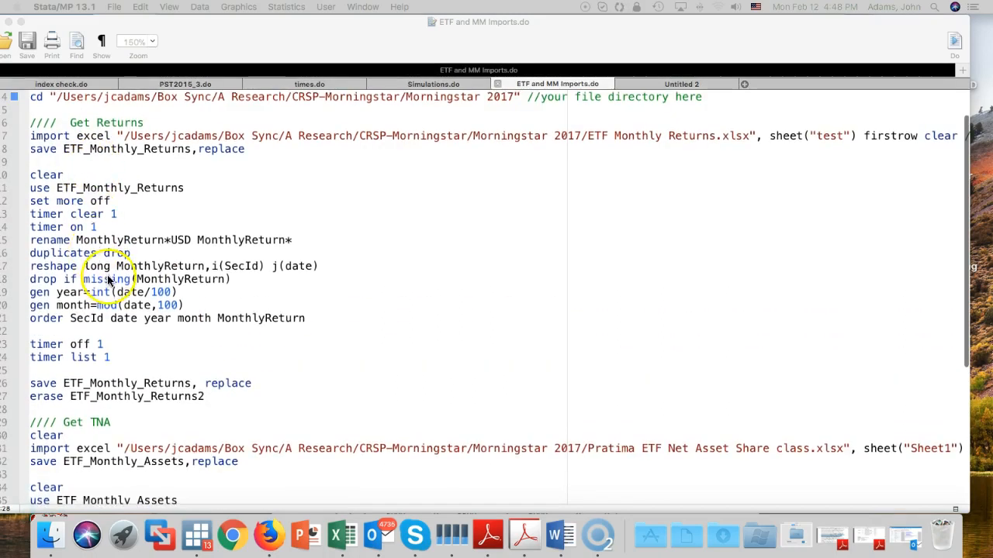
{"action": "scroll", "coordinate": [67, 437], "scroll_direction": "down", "scroll_amount": 3}
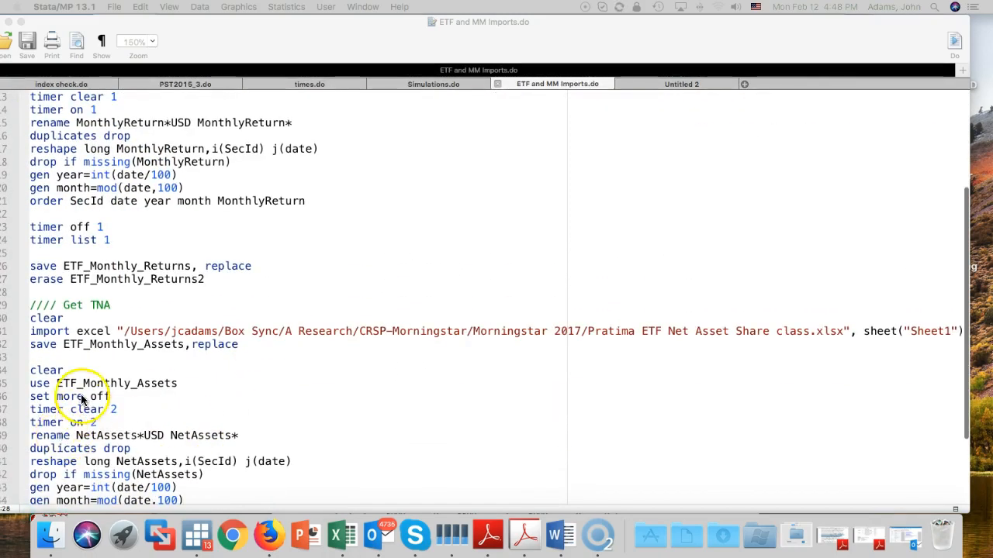
{"action": "left_click", "coordinate": [305, 464]}
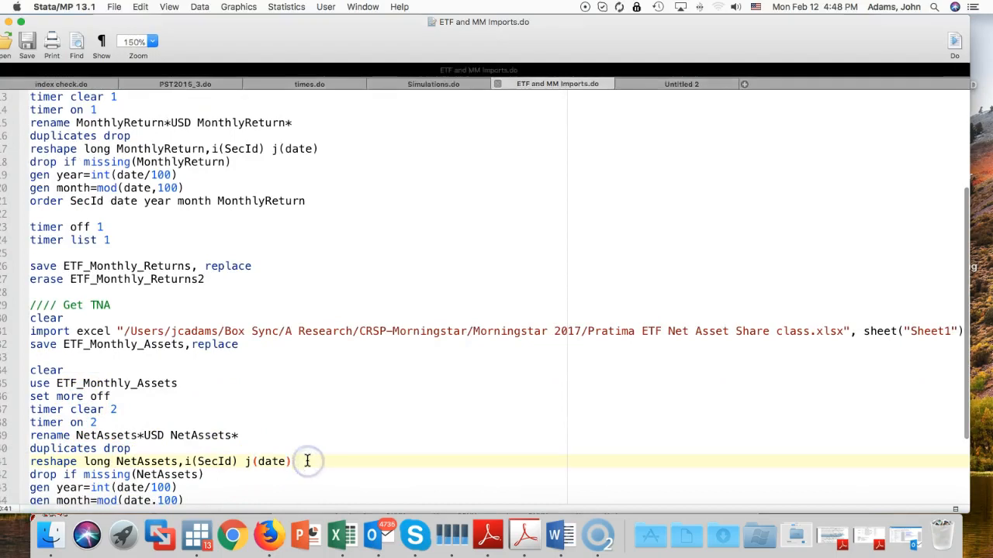
{"action": "key", "text": "Return"}
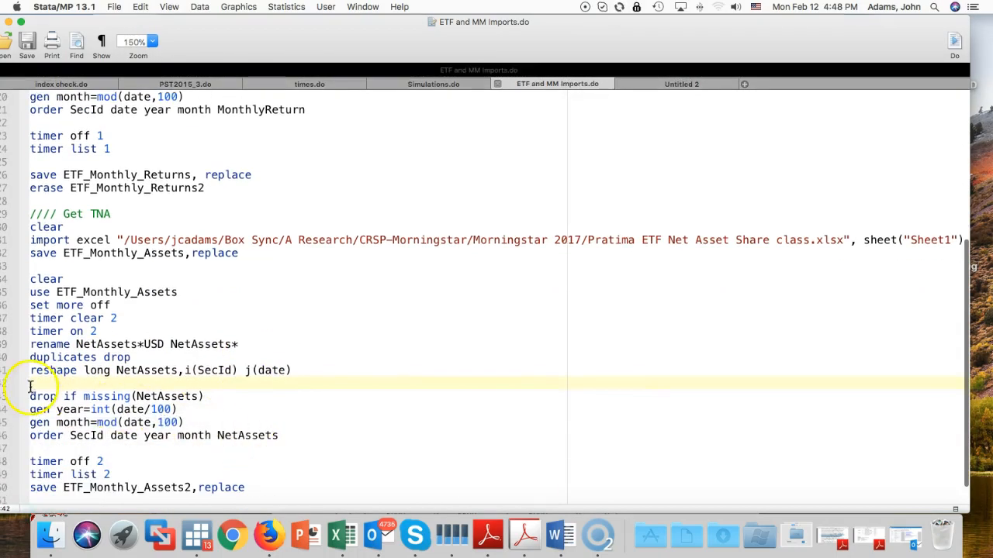
{"action": "key", "text": "BackSpace"}
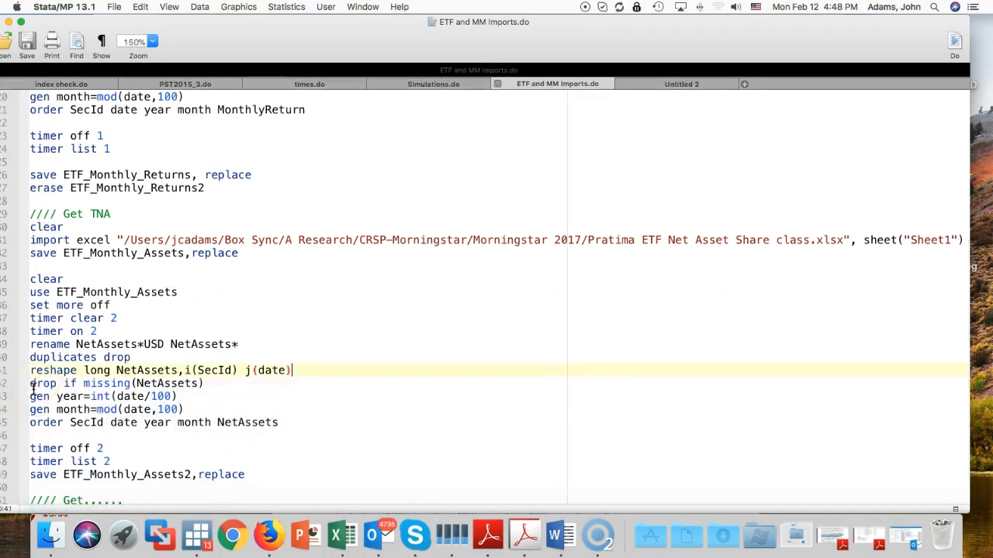
Step: Change the final save command's dataset name to ETF_Monthly_Assets and run that line
{"action": "scroll", "coordinate": [140, 446], "scroll_direction": "down", "scroll_amount": 1}
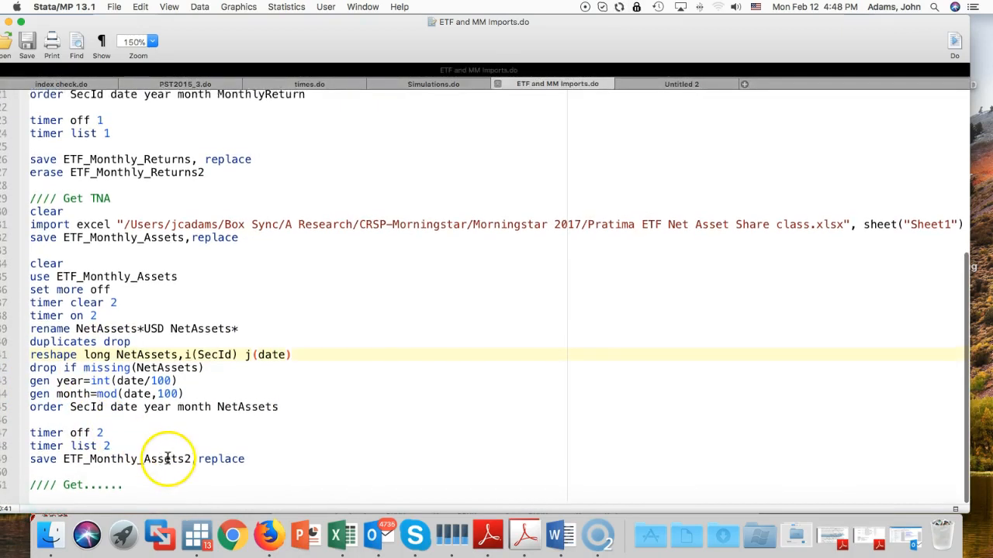
{"action": "left_click", "coordinate": [194, 463]}
{"action": "key", "text": "BackSpace"}
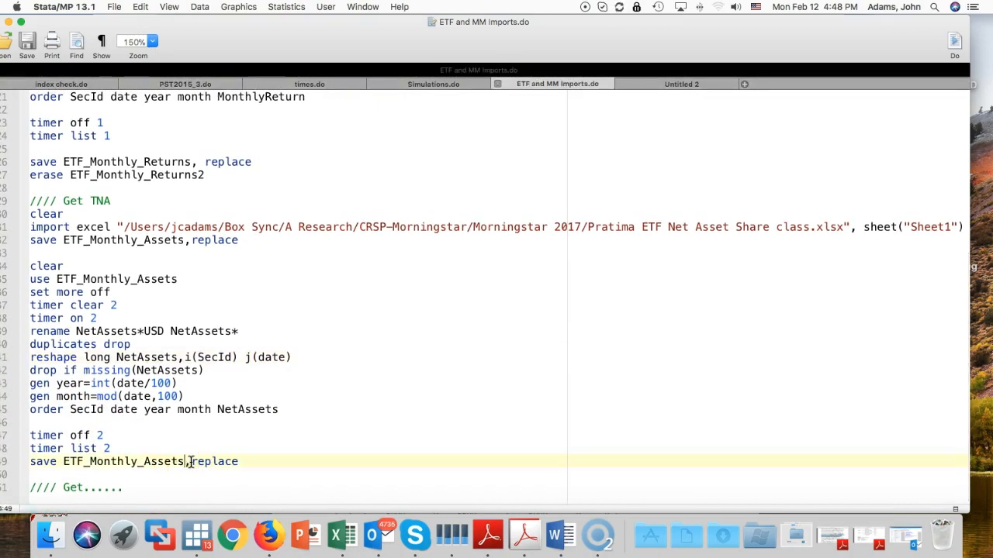
{"action": "left_click", "coordinate": [6, 461]}
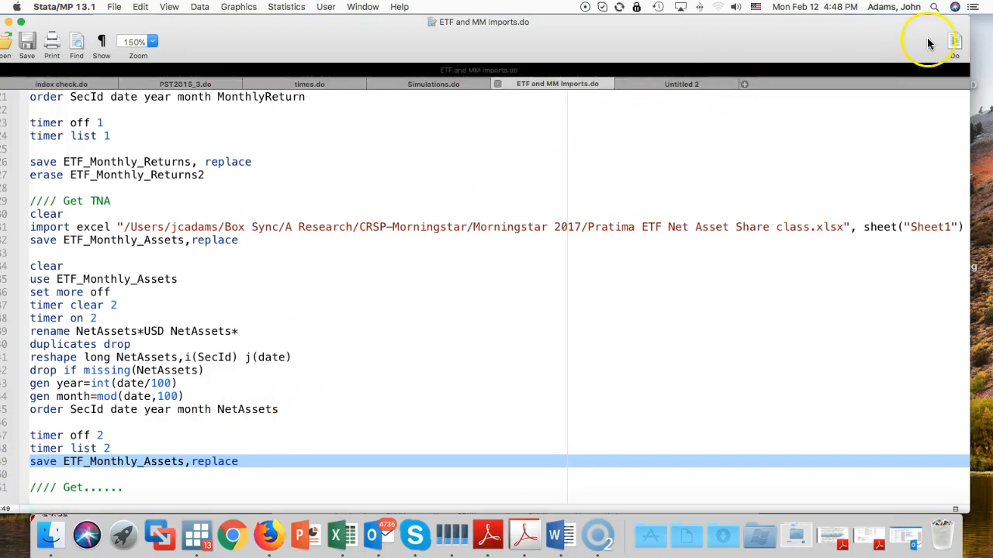
{"action": "left_click", "coordinate": [953, 44]}
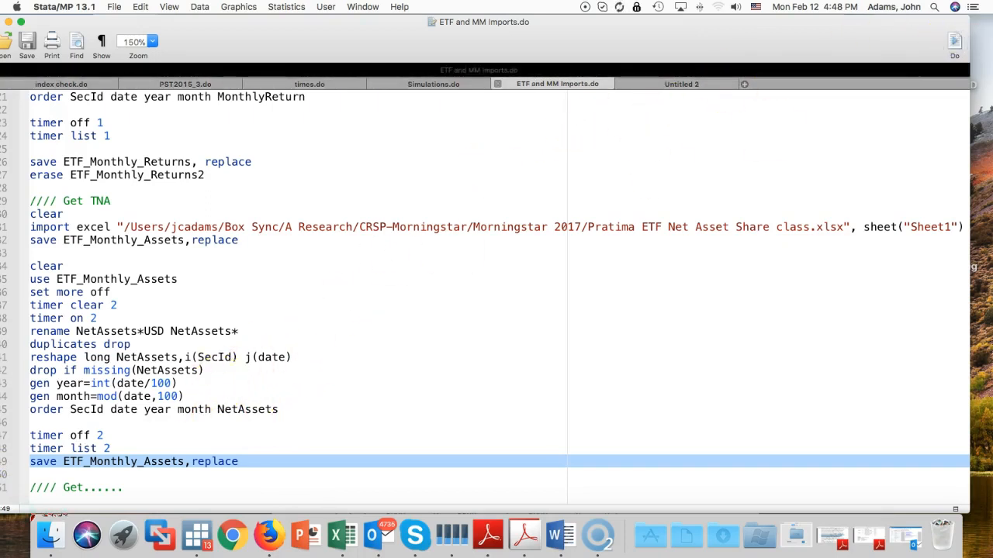
Step: Add the command "erase ETF_Monthly_Assets2" on a new line below the final save command and run it
{"action": "left_click", "coordinate": [257, 464]}
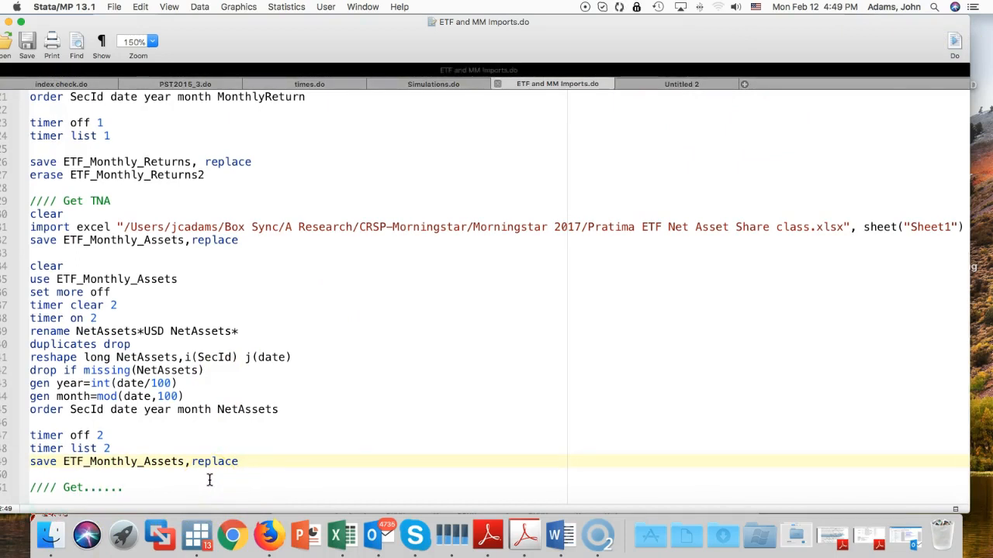
{"action": "key", "text": "Return"}
{"action": "type", "text": "Erase"}
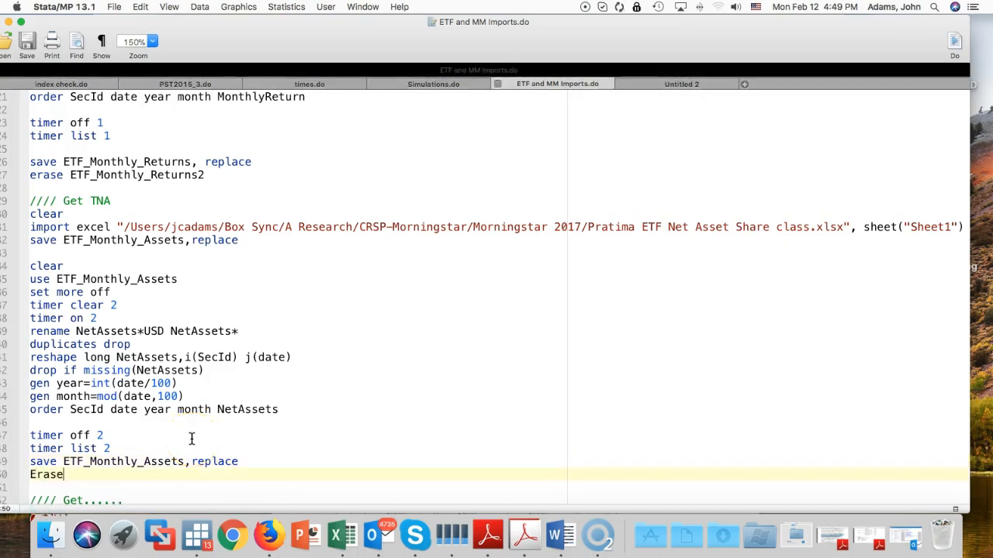
{"action": "key", "text": "BackSpace"}
{"action": "key", "text": "BackSpace"}
{"action": "type", "text": "erase "}
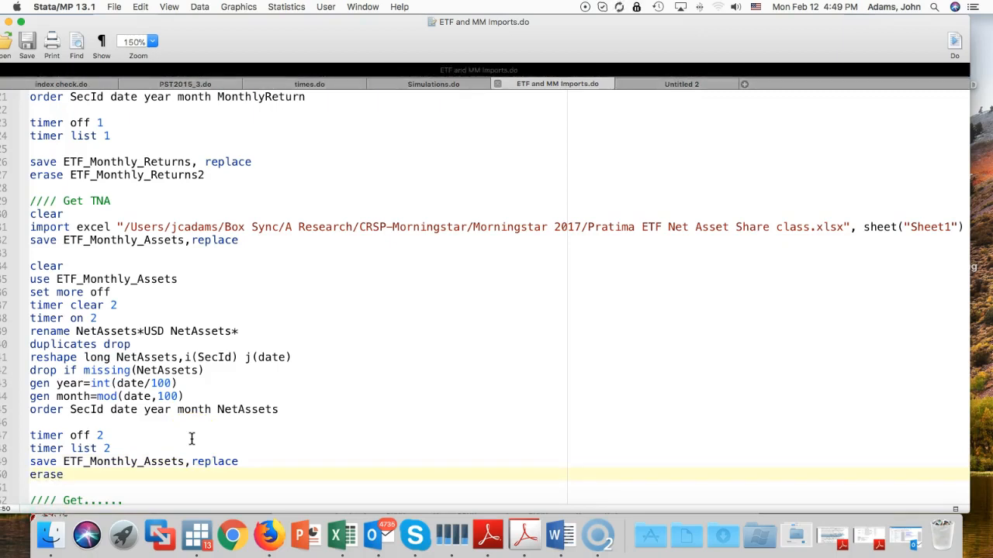
{"action": "type", "text": "ETF_Monthly"}
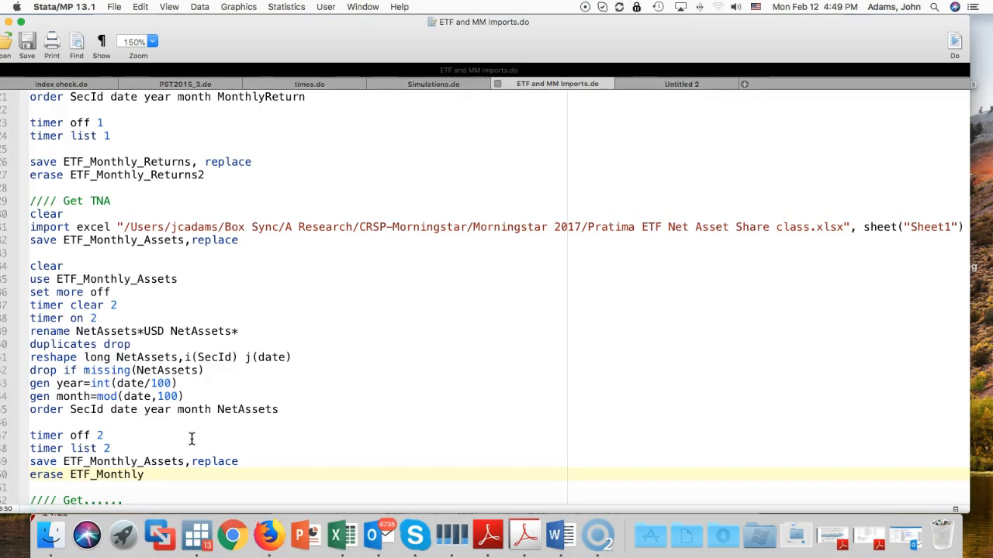
{"action": "type", "text": "_Assets2"}
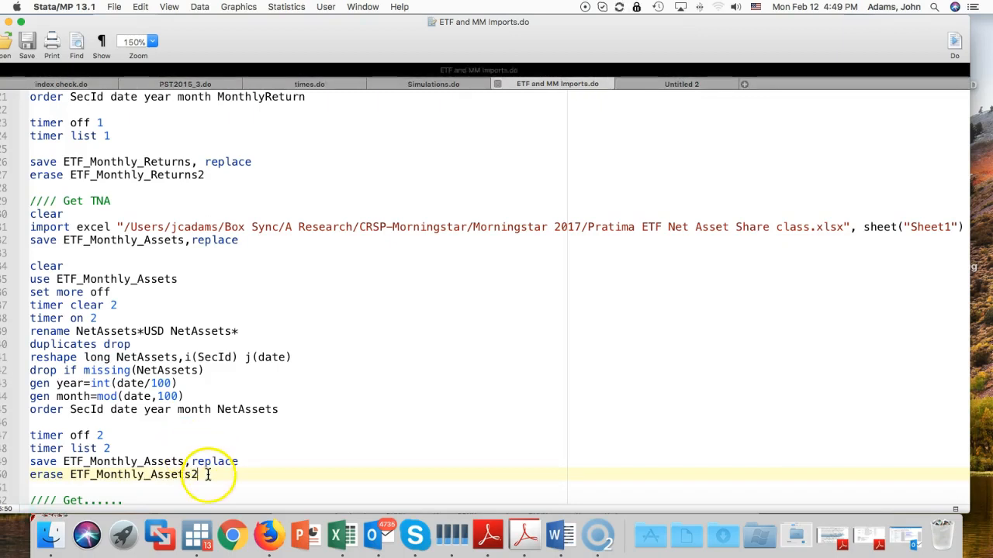
{"action": "left_click_drag", "start_coordinate": [200, 475], "coordinate": [24, 481]}
{"action": "left_click", "coordinate": [955, 42]}
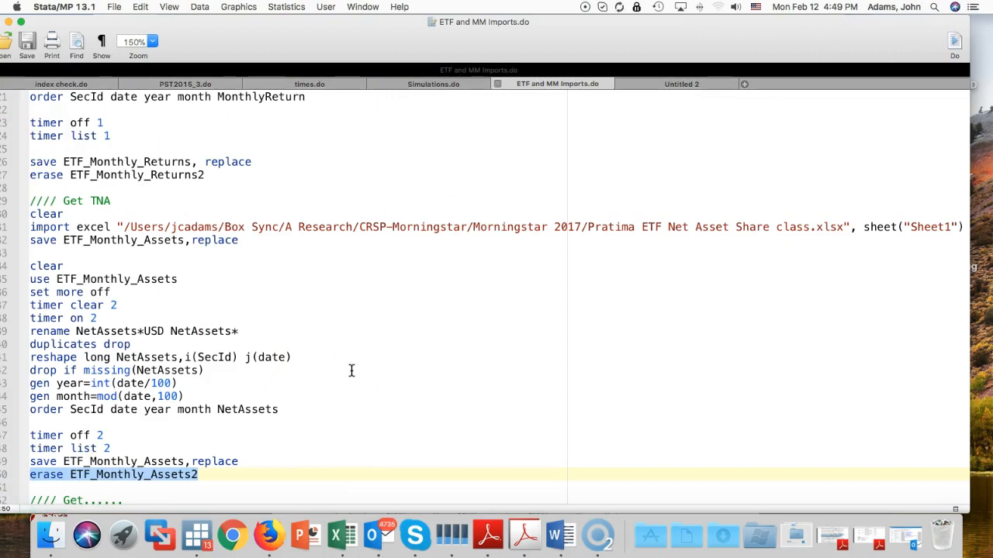
Step: Highlight the "//// Get......" placeholder comment at the end of the do-file
{"action": "left_click", "coordinate": [351, 371]}
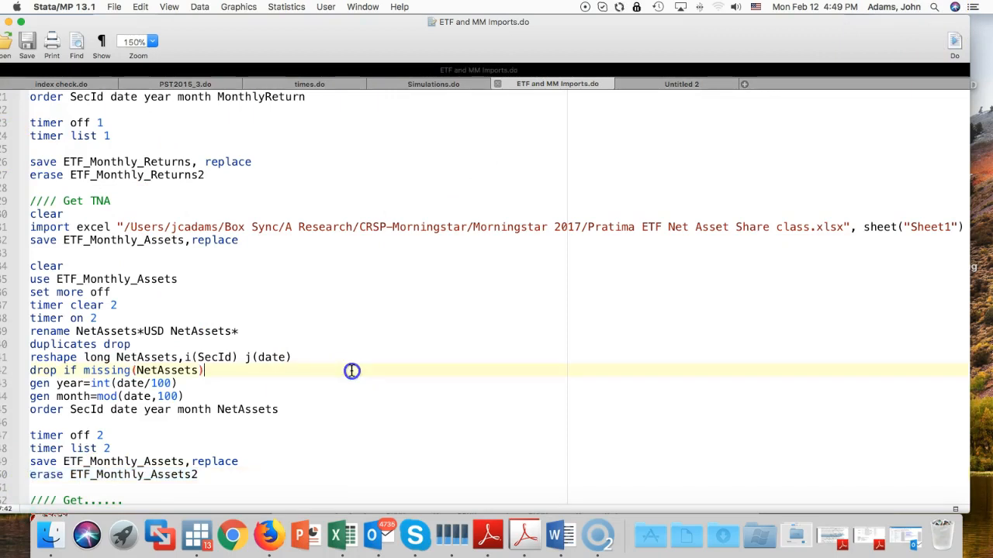
{"action": "scroll", "coordinate": [350, 370], "scroll_direction": "down", "scroll_amount": 1}
{"action": "left_click_drag", "start_coordinate": [123, 490], "coordinate": [38, 487]}
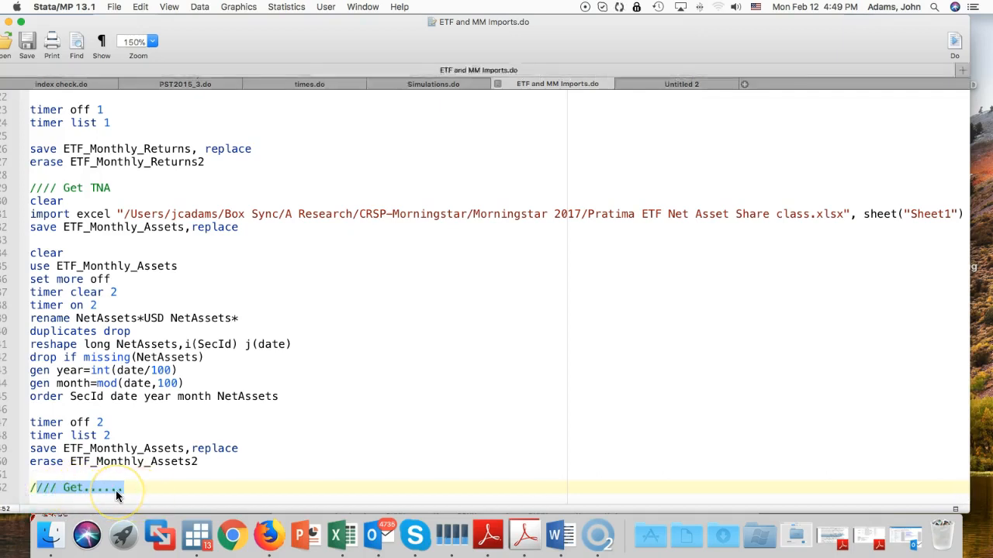